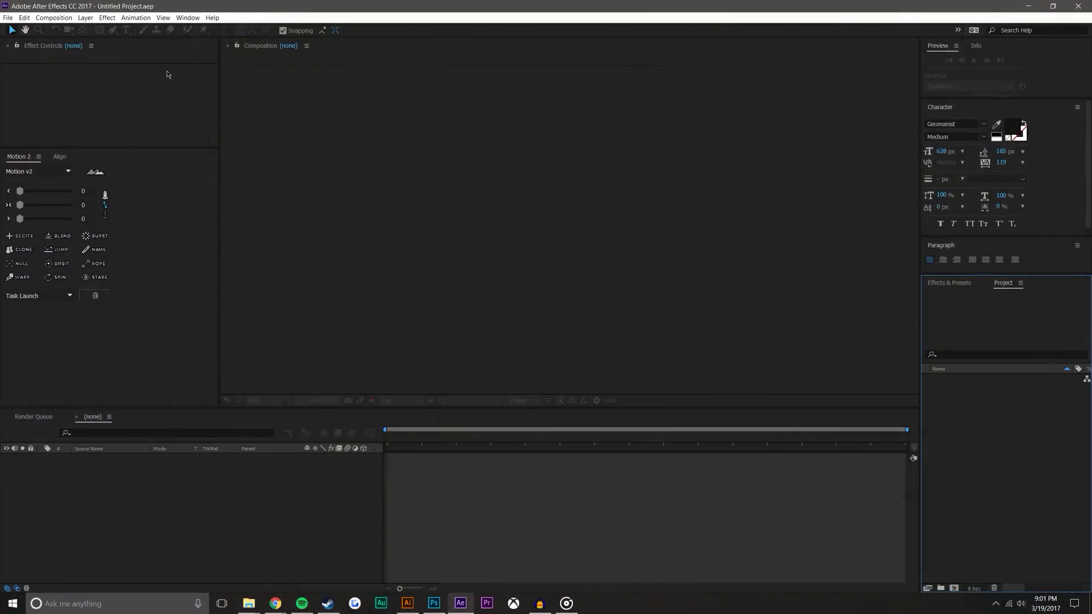
Create a new 1920x1080 composition, Comp 1
{"action": "left_click", "coordinate": [53, 17]}
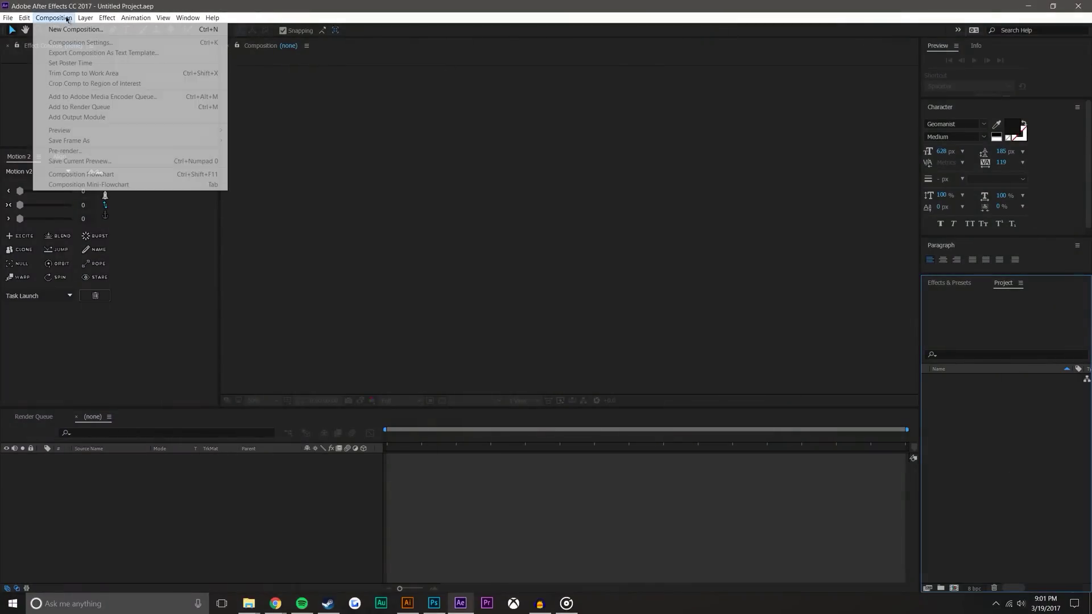
{"action": "left_click", "coordinate": [59, 26]}
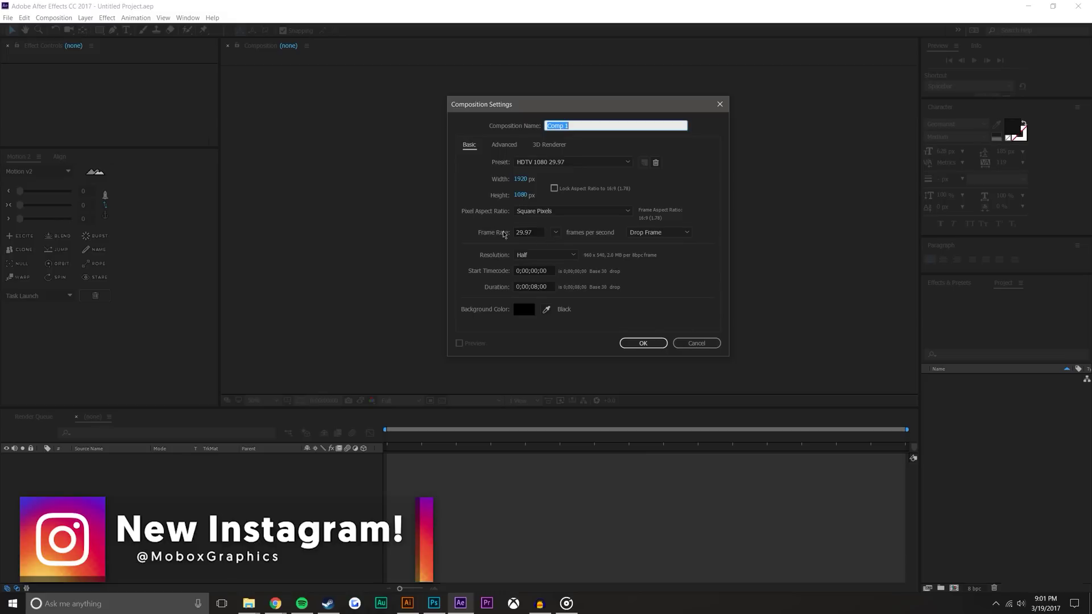
{"action": "left_click", "coordinate": [644, 342]}
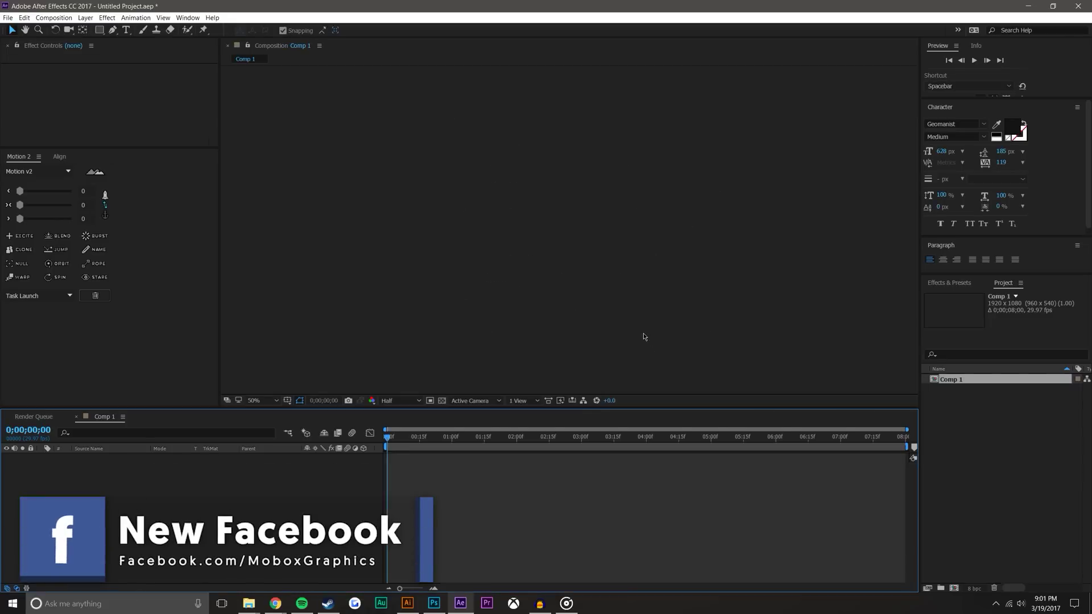
{"action": "scroll", "coordinate": [621, 317], "scroll_direction": "down", "scroll_amount": 1}
{"action": "scroll", "coordinate": [616, 315], "scroll_direction": "down", "scroll_amount": 1}
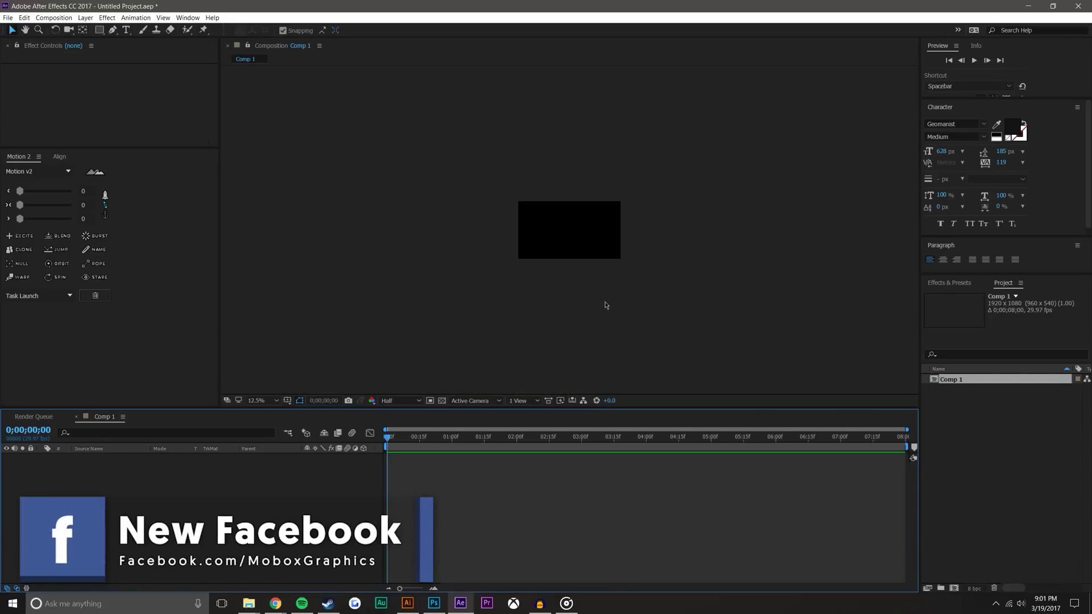
{"action": "scroll", "coordinate": [604, 303], "scroll_direction": "up", "scroll_amount": 2}
Add a white solid layer as the background and deselect all layers
{"action": "left_click", "coordinate": [86, 18]}
{"action": "mouse_move", "coordinate": [98, 30]}
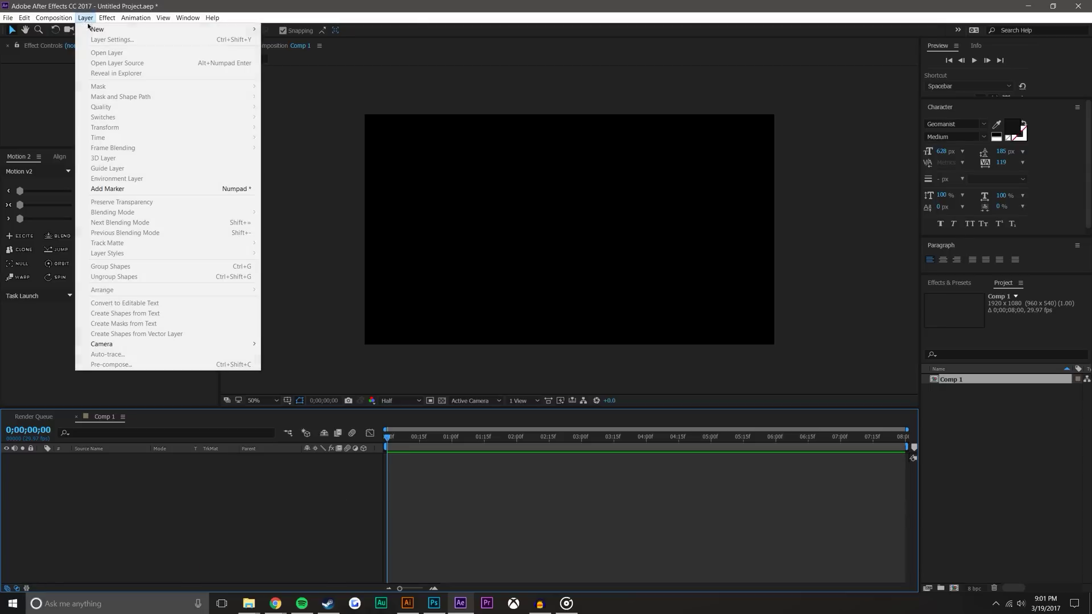
{"action": "left_click", "coordinate": [297, 39]}
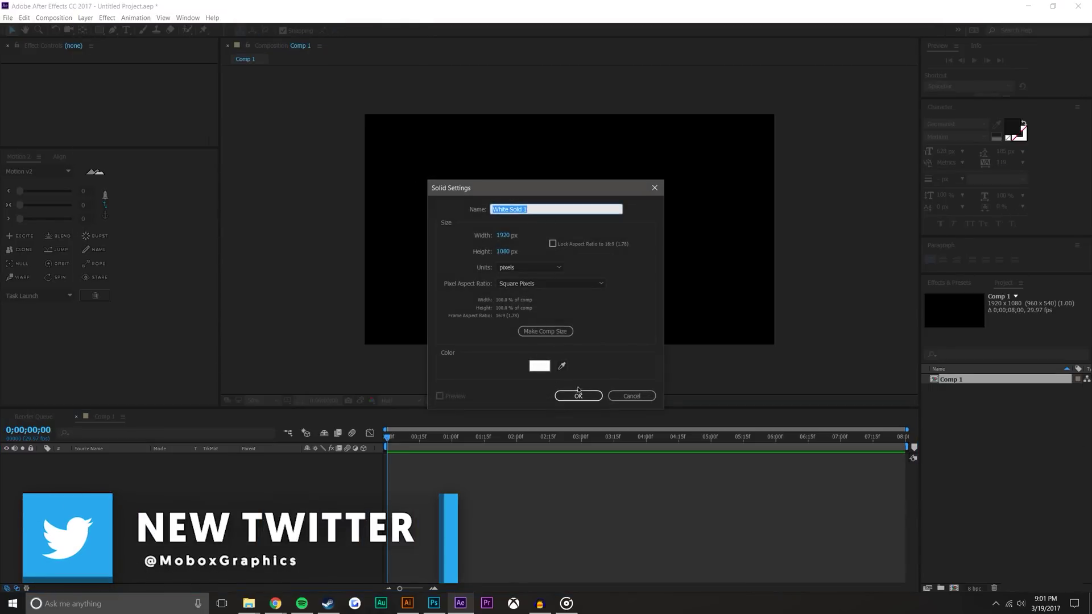
{"action": "left_click", "coordinate": [577, 393]}
{"action": "key", "text": "ctrl+shift+a"}
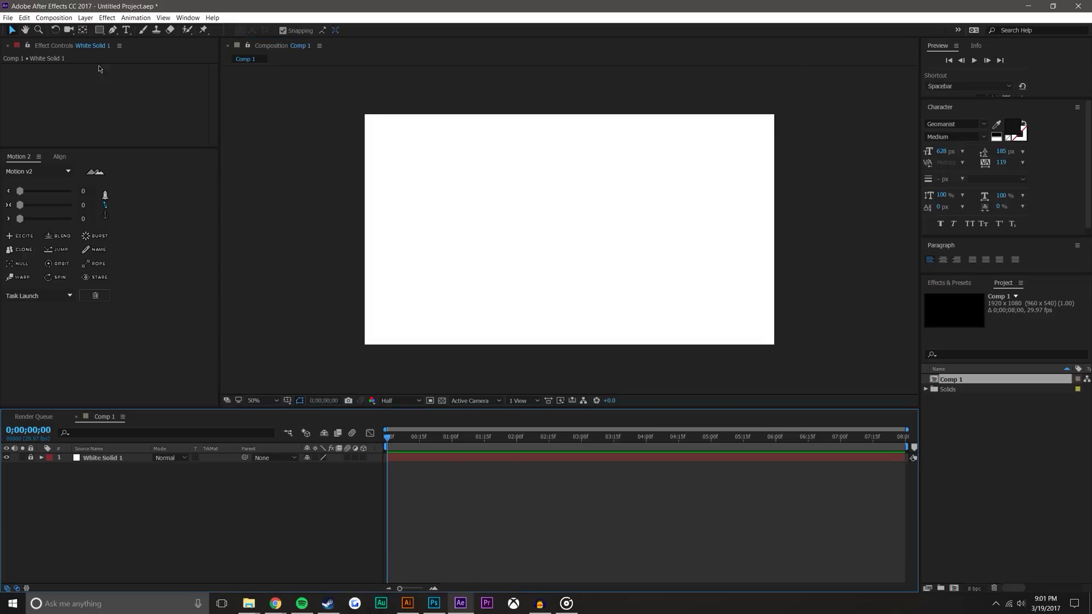
Add a text layer reading 3 with the Type tool
{"action": "left_click", "coordinate": [127, 30]}
{"action": "left_click", "coordinate": [580, 237]}
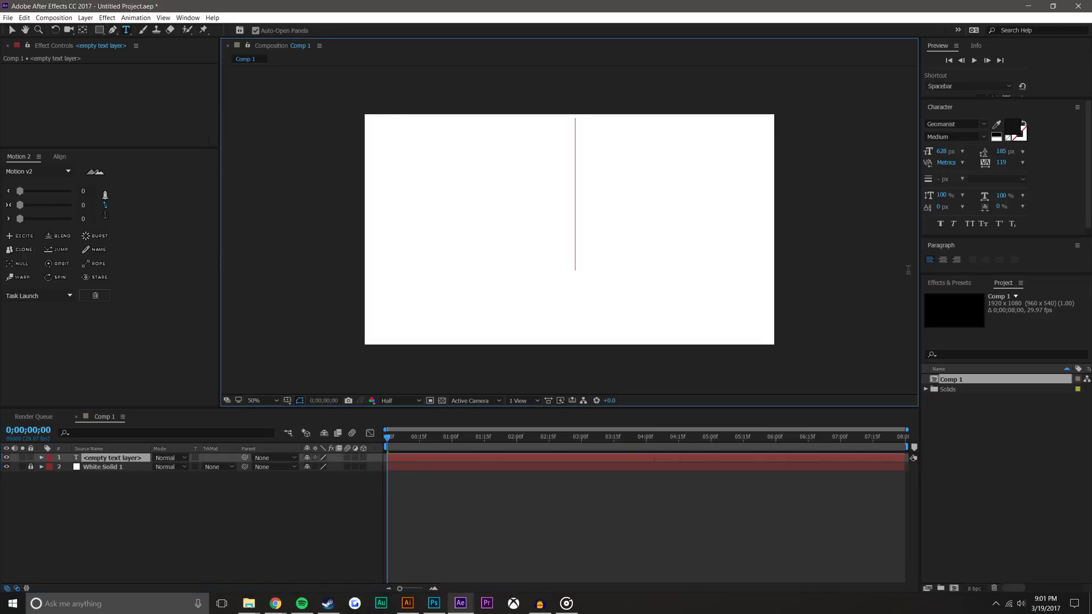
{"action": "type", "text": "3"}
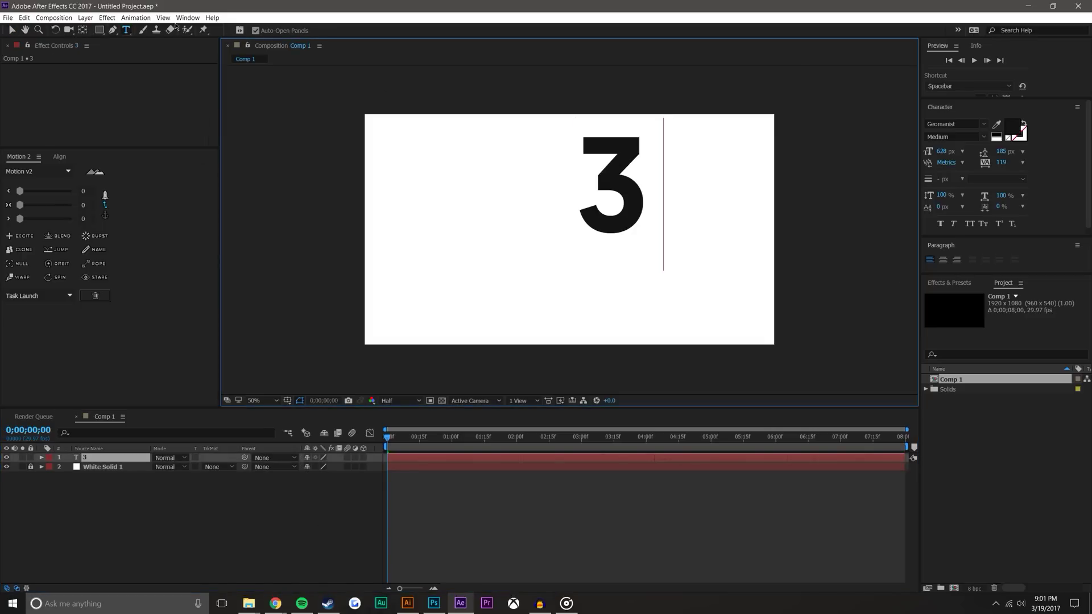
{"action": "key", "text": "Escape"}
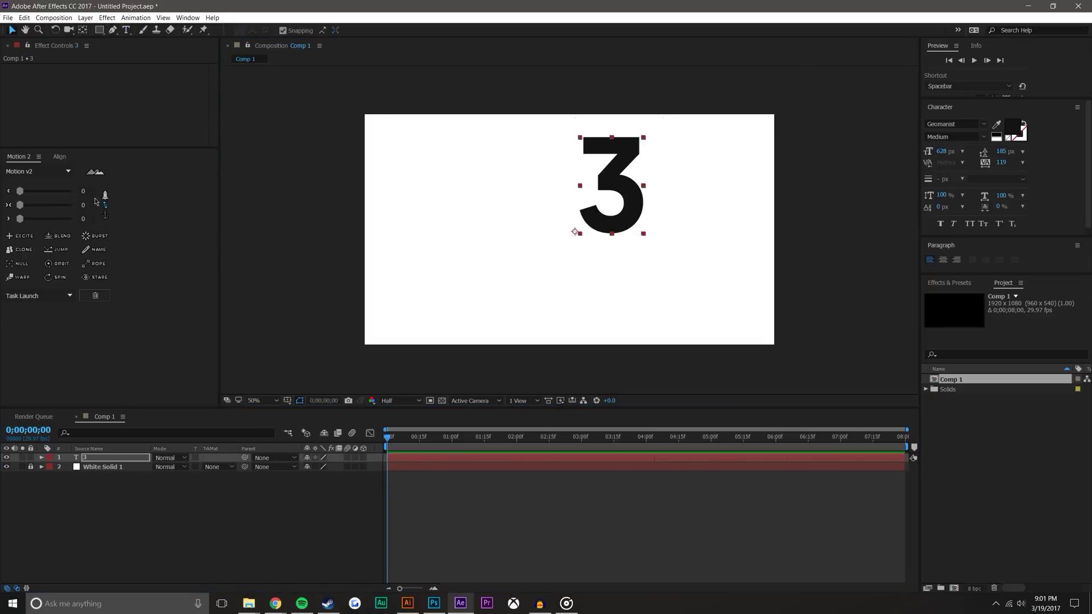
Centre the 3's anchor point and align it to the composition centre, both axes
{"action": "left_click_drag", "start_coordinate": [578, 229], "coordinate": [611, 185]}
{"action": "left_click", "coordinate": [12, 30]}
{"action": "left_click", "coordinate": [64, 156]}
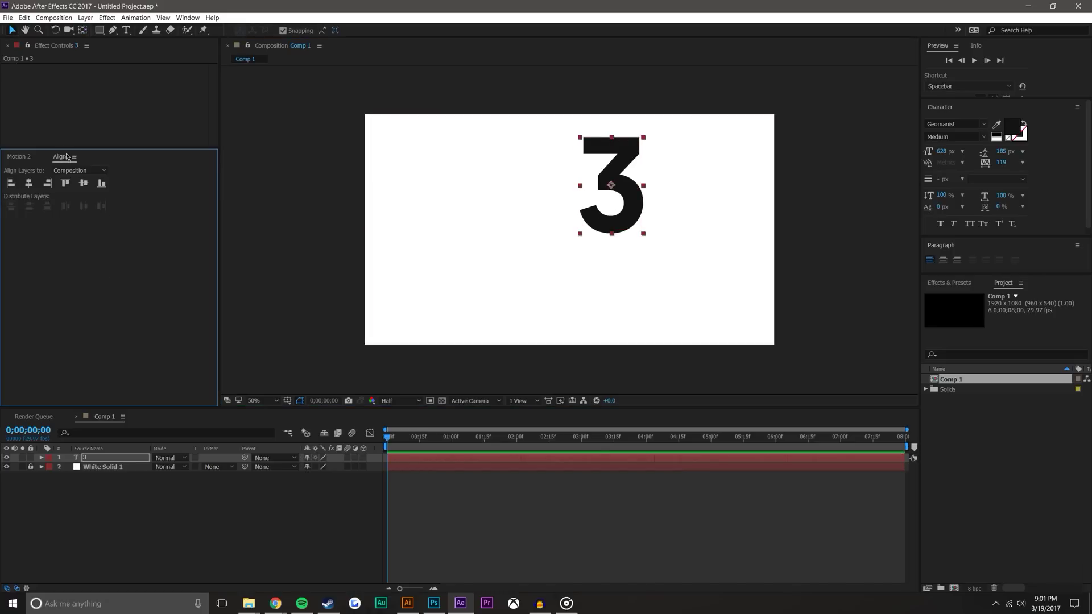
{"action": "left_click", "coordinate": [83, 182]}
{"action": "left_click", "coordinate": [28, 182]}
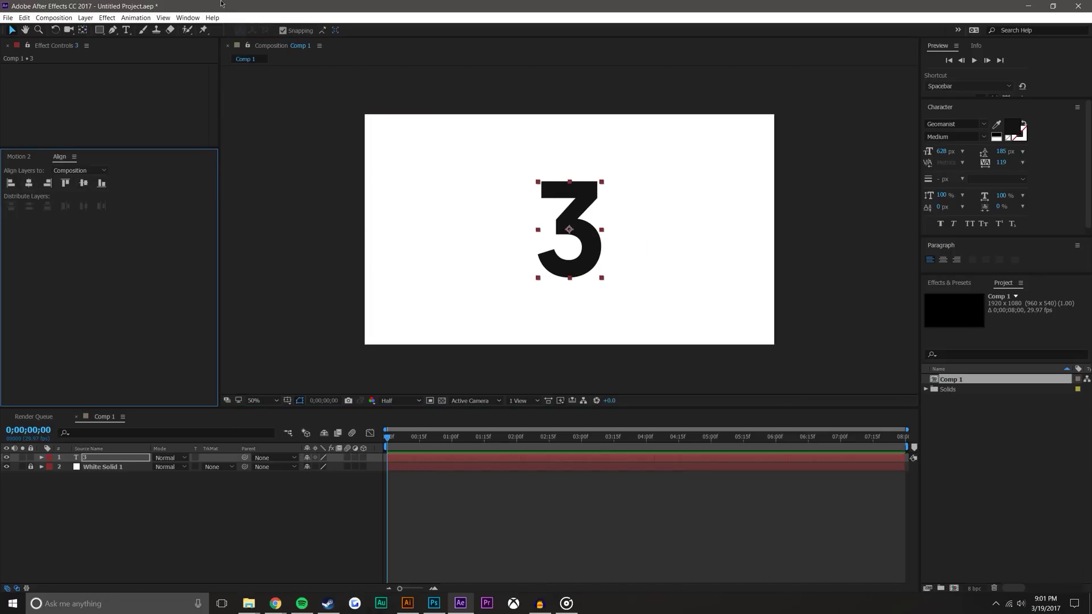
Make the upper-left panel taller and reselect the 3 layer
{"action": "left_click", "coordinate": [306, 541]}
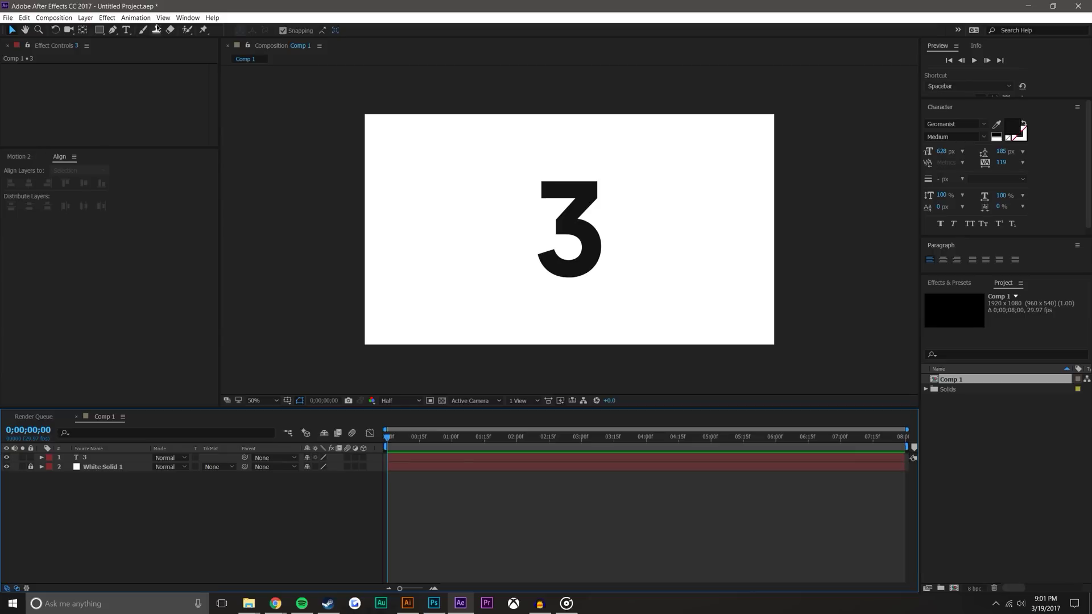
{"action": "left_click", "coordinate": [188, 18]}
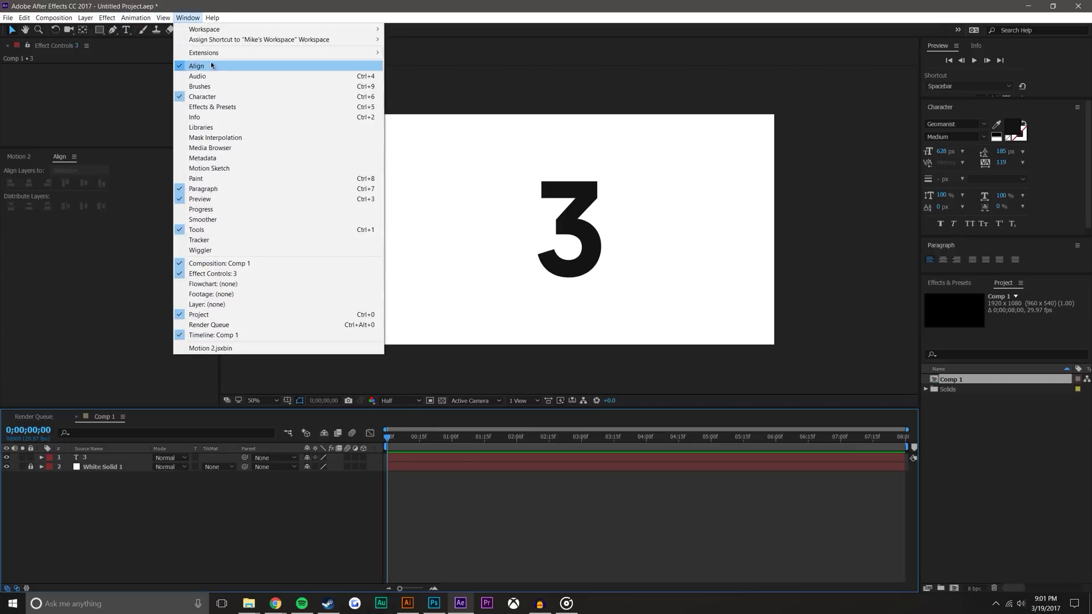
{"action": "left_click", "coordinate": [468, 75]}
{"action": "left_click_drag", "start_coordinate": [93, 159], "coordinate": [88, 217]}
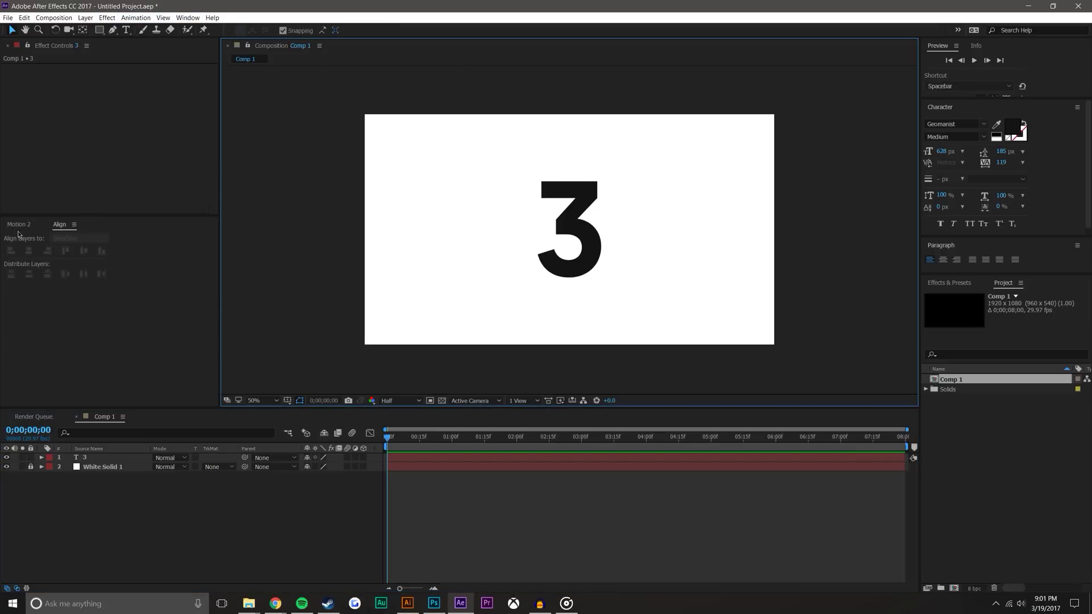
{"action": "left_click", "coordinate": [262, 543]}
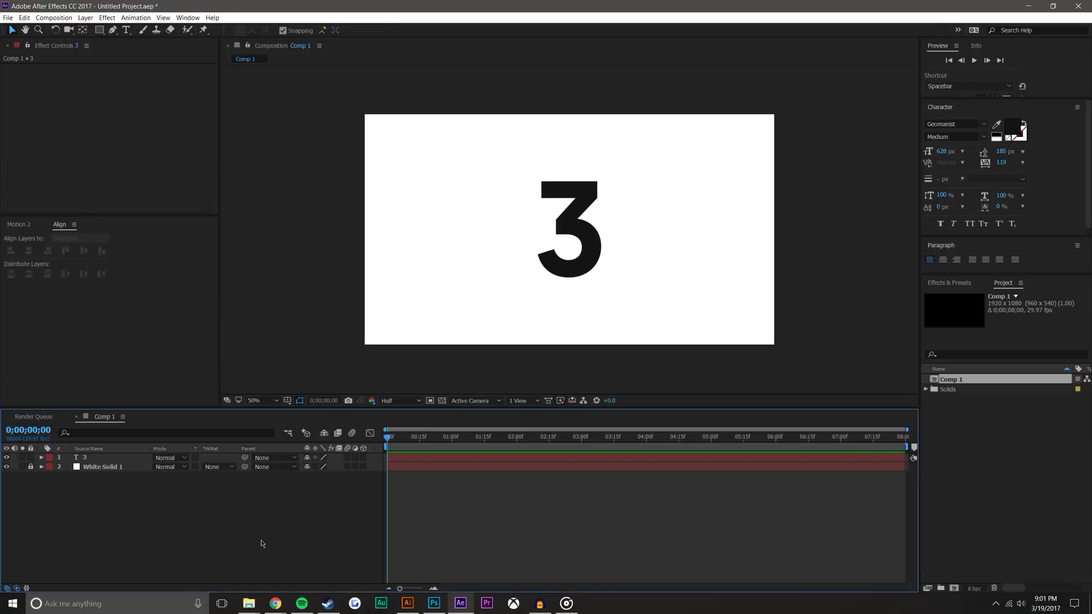
{"action": "left_click", "coordinate": [109, 460]}
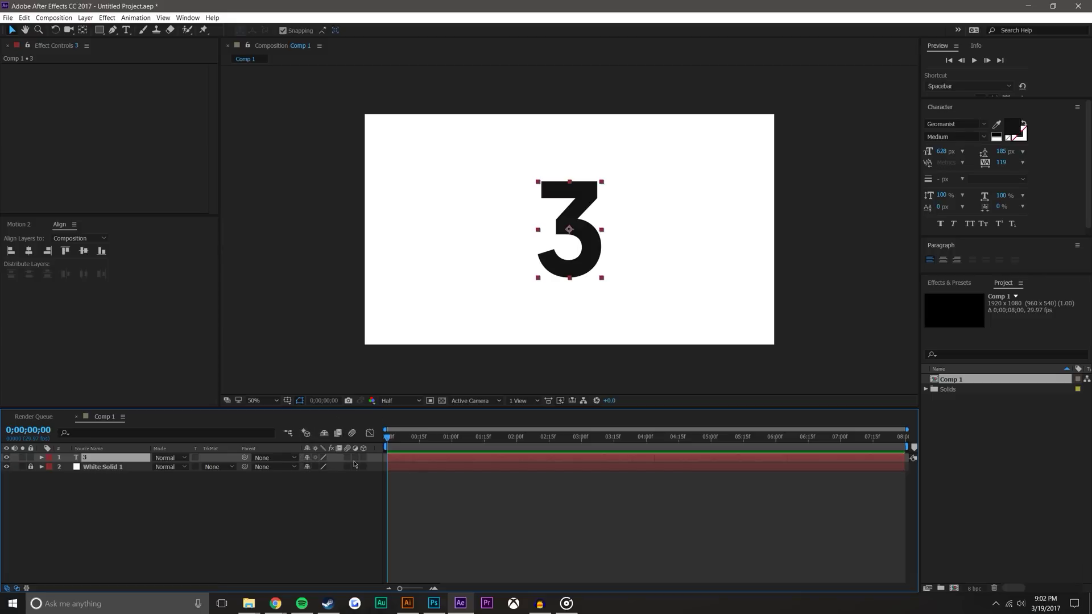
Enable the 3D Layer switch on the 3 and switch to a saved custom workspace
{"action": "left_click", "coordinate": [362, 458]}
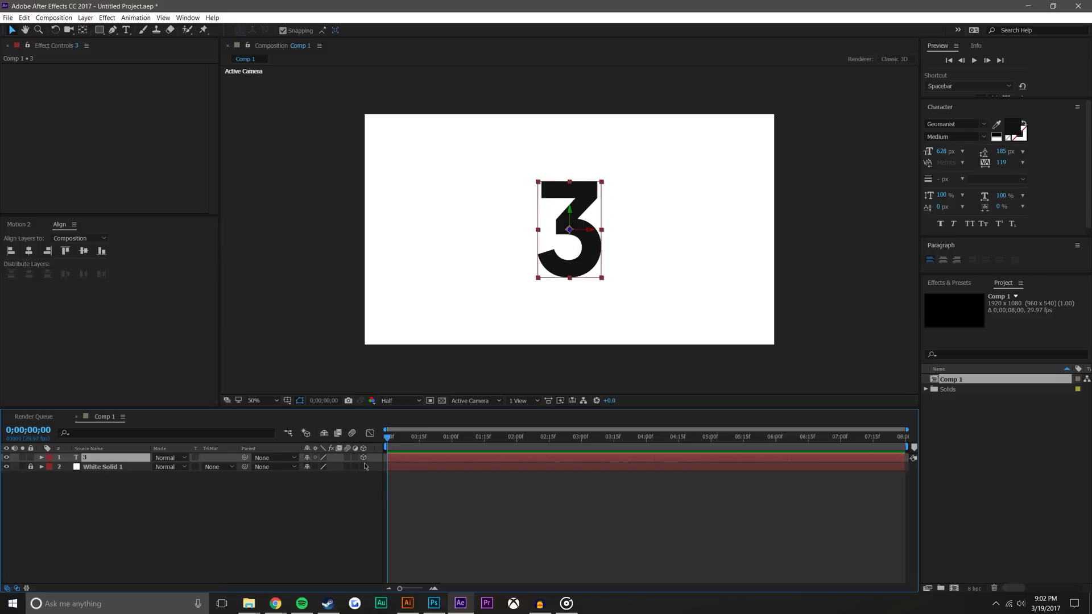
{"action": "left_click", "coordinate": [382, 487]}
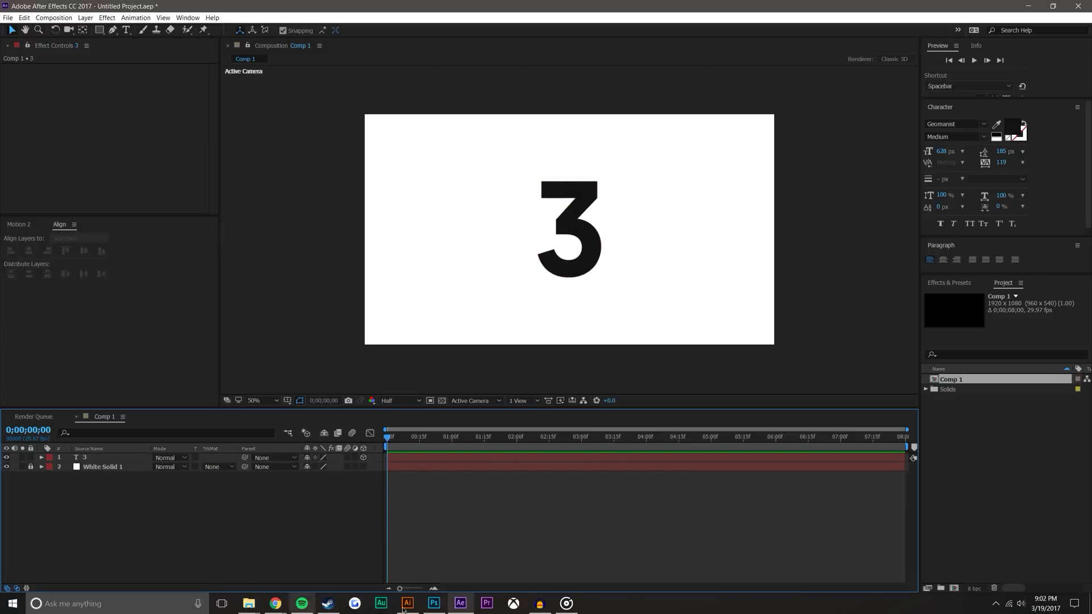
{"action": "left_click", "coordinate": [188, 17]}
{"action": "left_click", "coordinate": [424, 81]}
Toggle the timeline's mode and matte columns, then reselect the 3 layer
{"action": "left_click", "coordinate": [17, 587]}
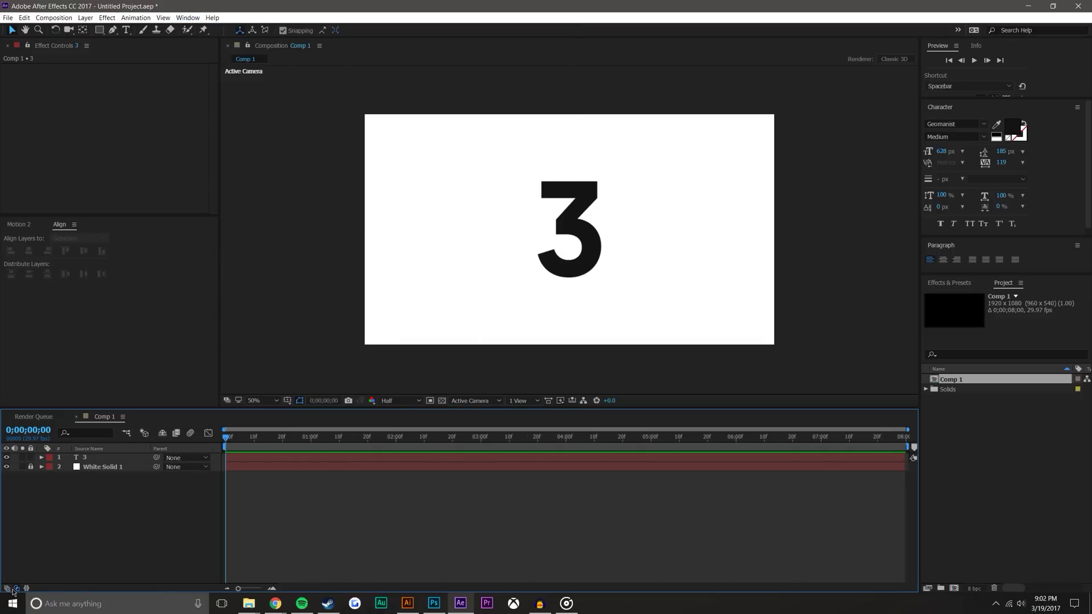
{"action": "left_click", "coordinate": [16, 589]}
{"action": "left_click", "coordinate": [195, 589]}
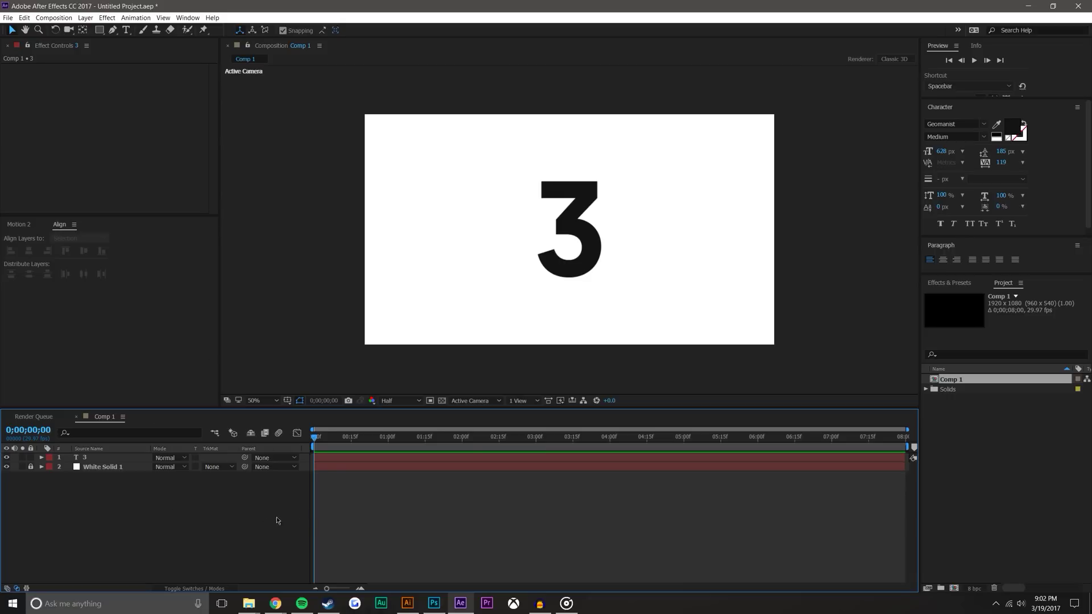
{"action": "left_click", "coordinate": [555, 247]}
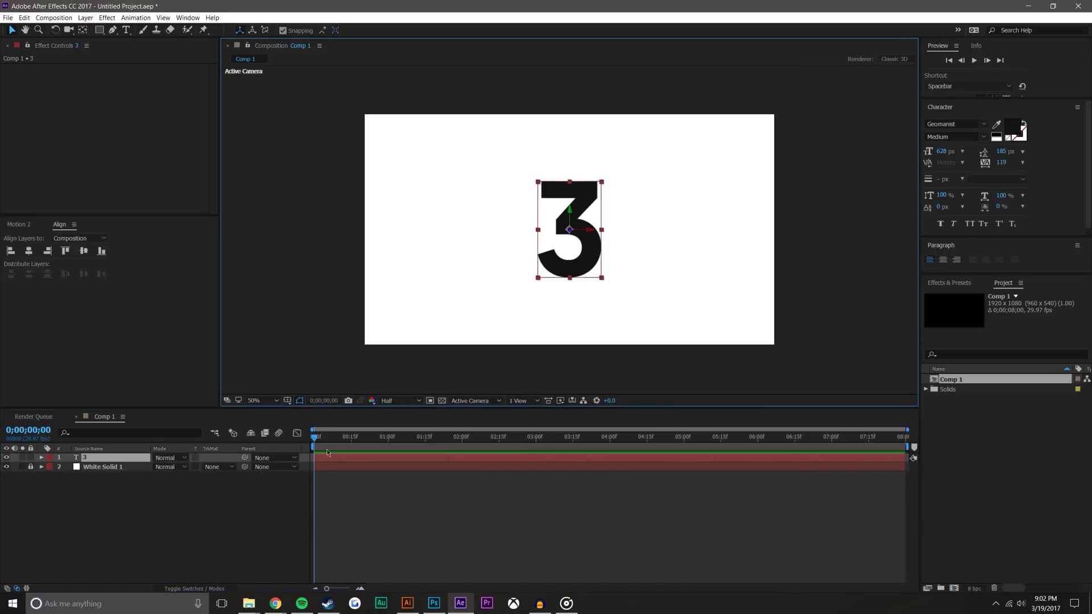
{"action": "left_click", "coordinate": [254, 516]}
Show Top and Camera views side by side, zoomed out to 25%
{"action": "left_click", "coordinate": [128, 458]}
{"action": "left_click", "coordinate": [508, 401]}
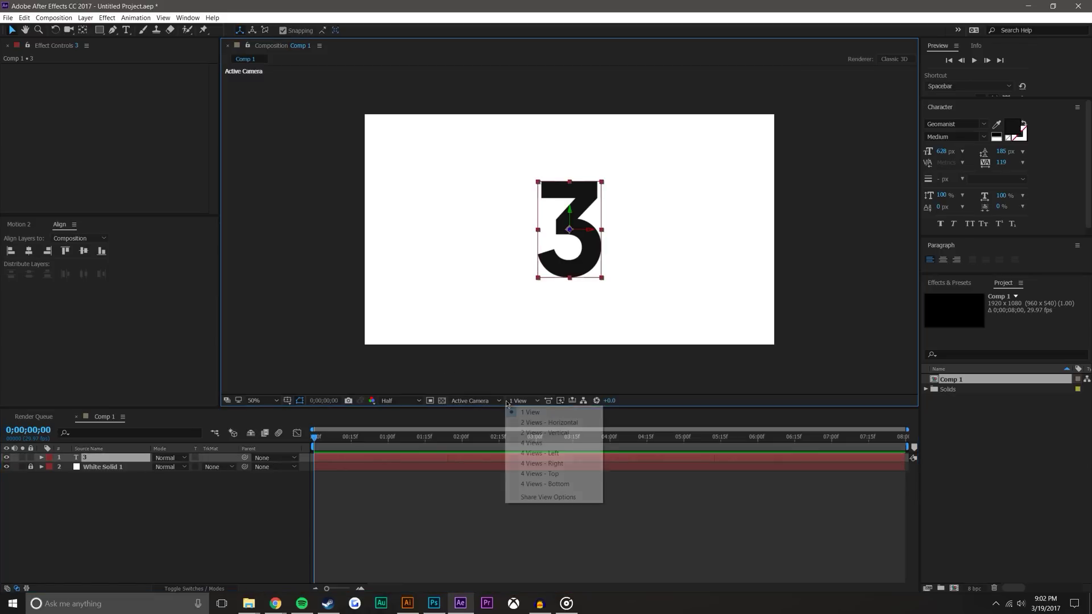
{"action": "left_click", "coordinate": [532, 423]}
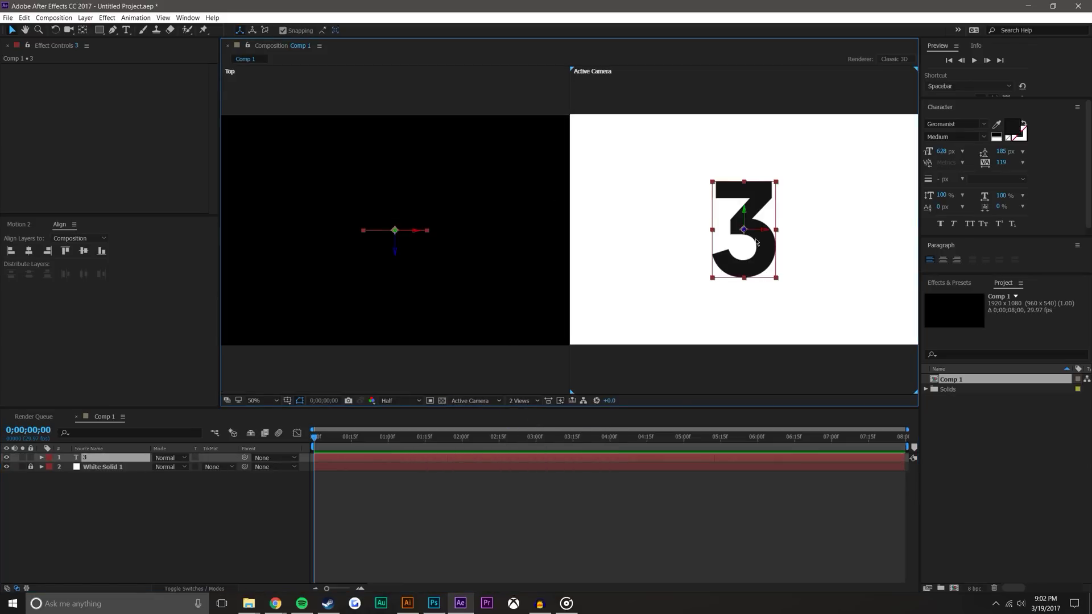
{"action": "key", "text": "comma"}
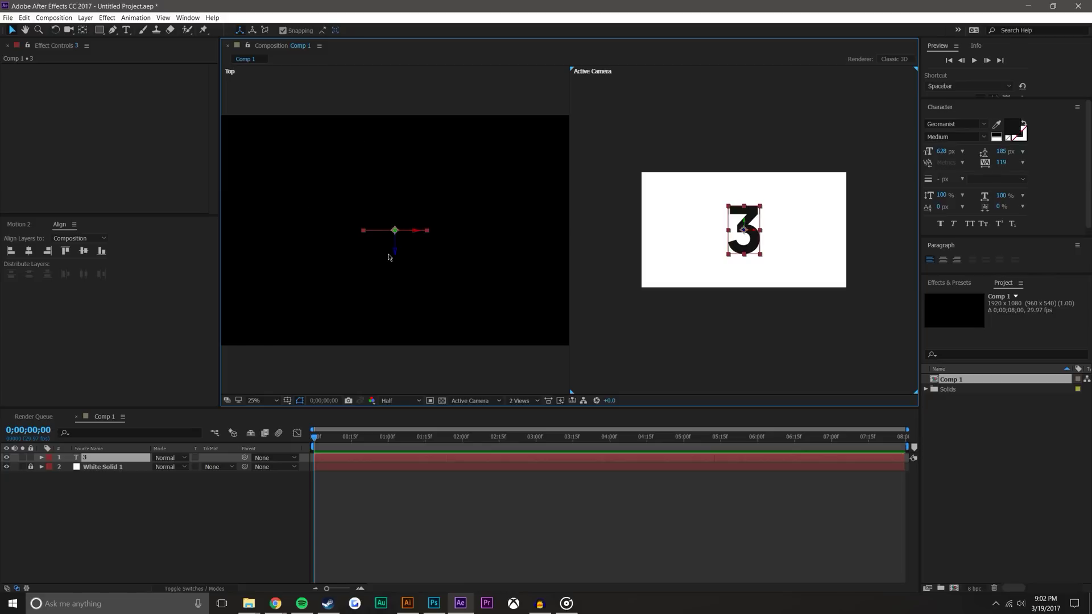
In the Top view, drag the 3 far along the Z axis
{"action": "left_click", "coordinate": [395, 255]}
{"action": "left_click", "coordinate": [125, 459]}
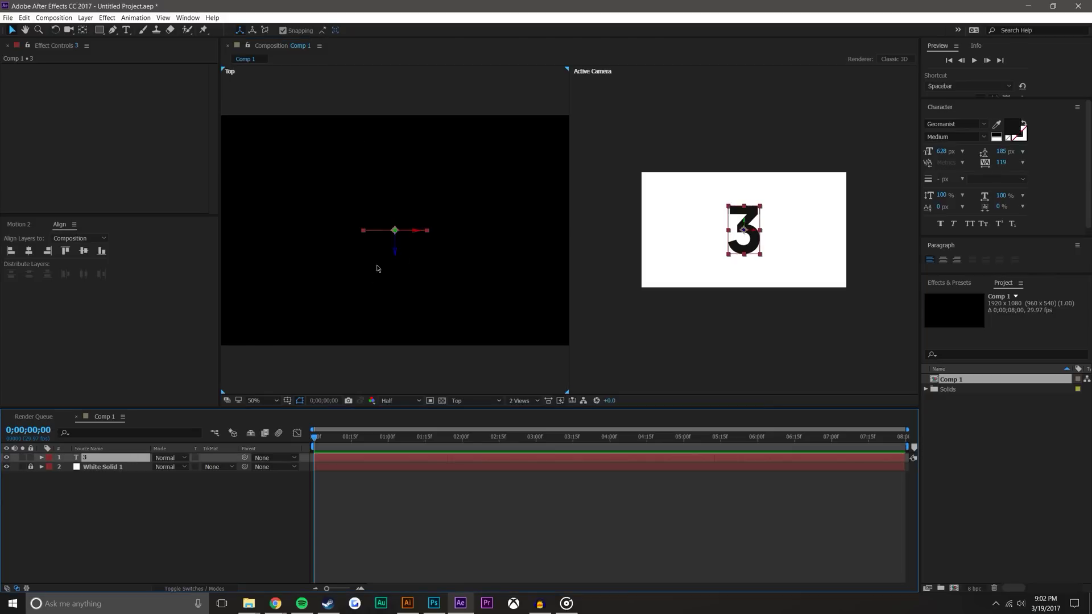
{"action": "left_click_drag", "start_coordinate": [395, 253], "coordinate": [401, 358]}
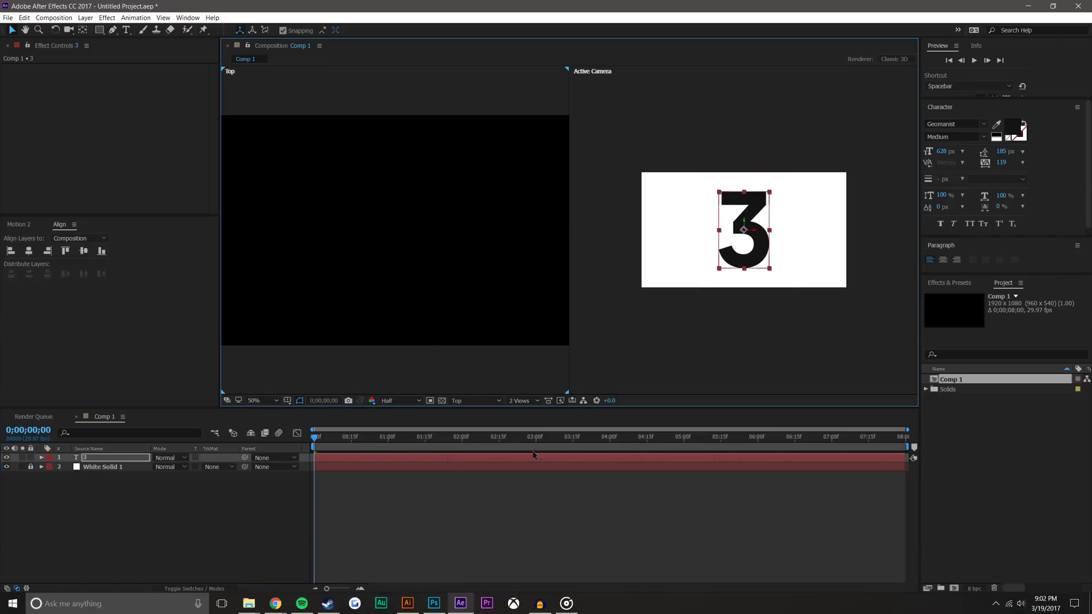
{"action": "key", "text": "comma"}
{"action": "scroll", "coordinate": [401, 213], "scroll_direction": "down", "scroll_amount": 1}
{"action": "scroll", "coordinate": [458, 203], "scroll_direction": "up", "scroll_amount": 1}
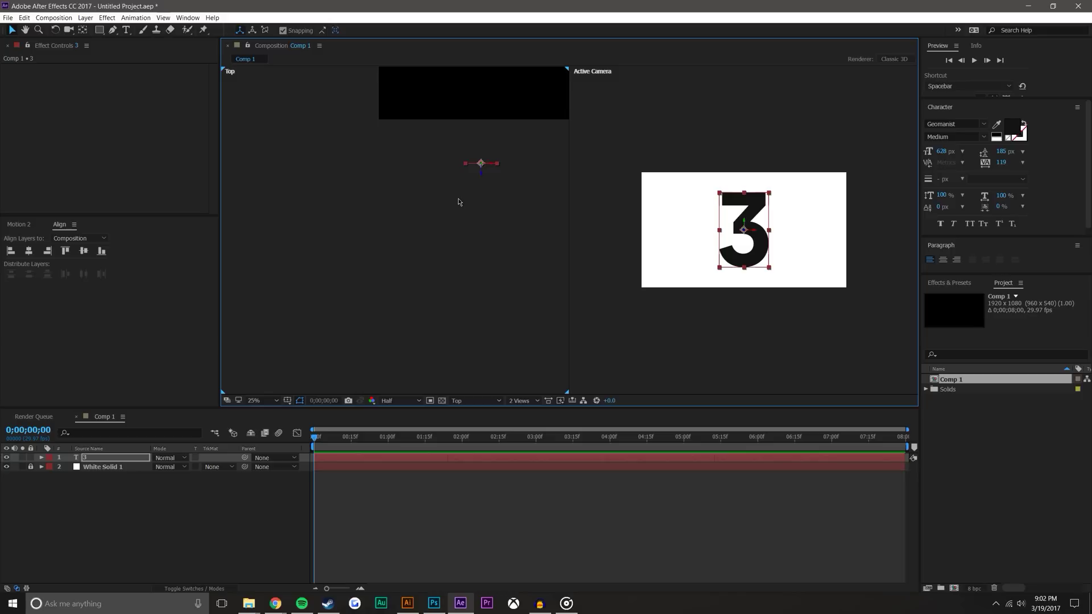
{"action": "left_click", "coordinate": [481, 175]}
{"action": "mouse_move", "coordinate": [452, 159]}
{"action": "left_mouse_down"}
{"action": "mouse_move", "coordinate": [491, 181]}
{"action": "mouse_move", "coordinate": [585, 502]}
{"action": "left_mouse_up"}
{"action": "left_click_drag", "start_coordinate": [588, 408], "coordinate": [569, 349]}
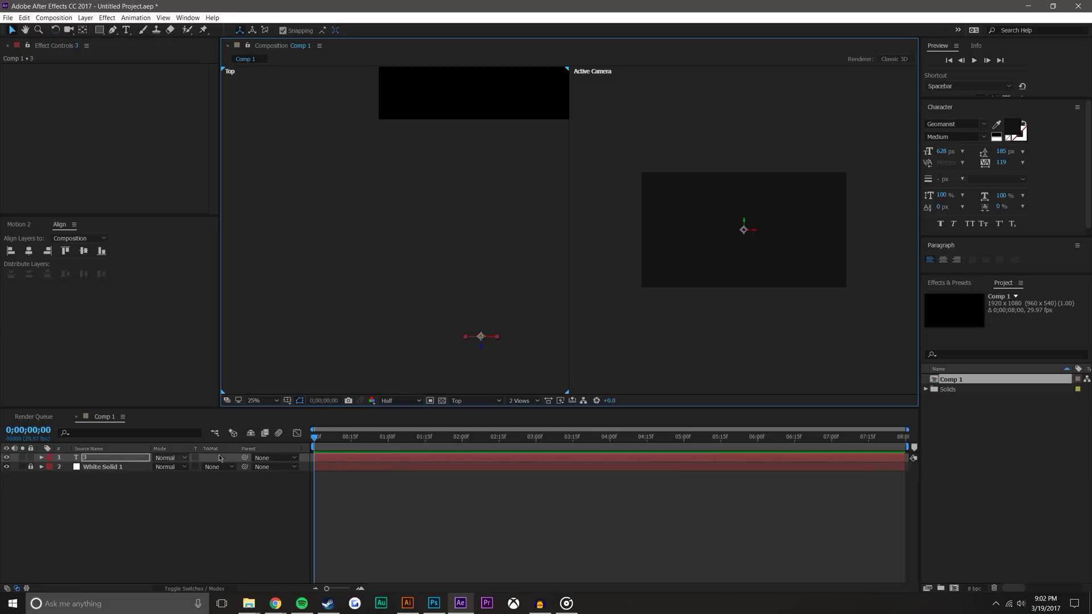
{"action": "left_click", "coordinate": [350, 439]}
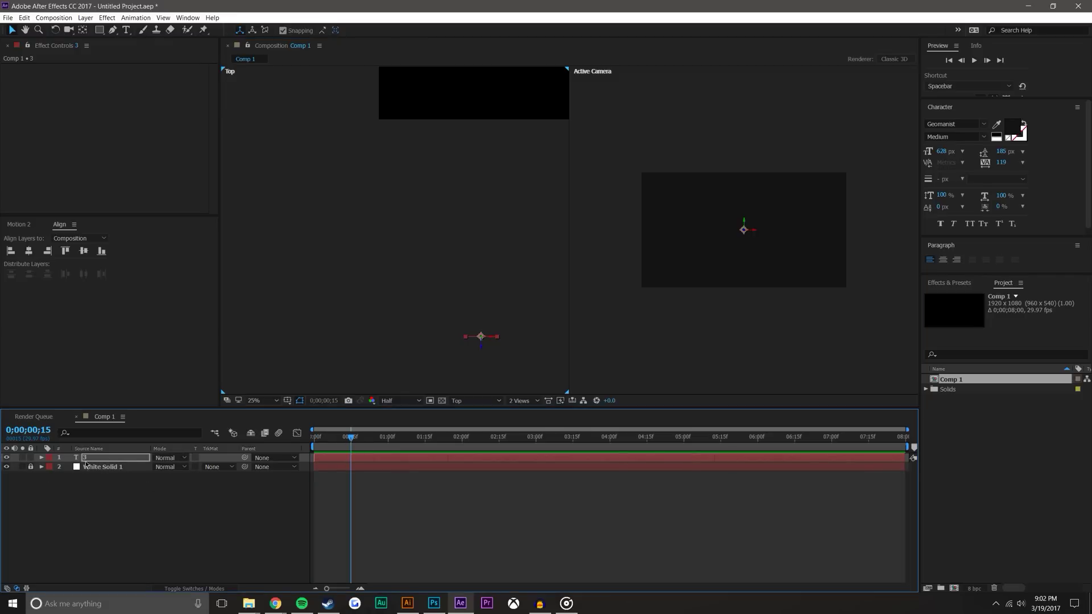
Set a Position keyframe on the 3 at frame 15
{"action": "key", "text": "p"}
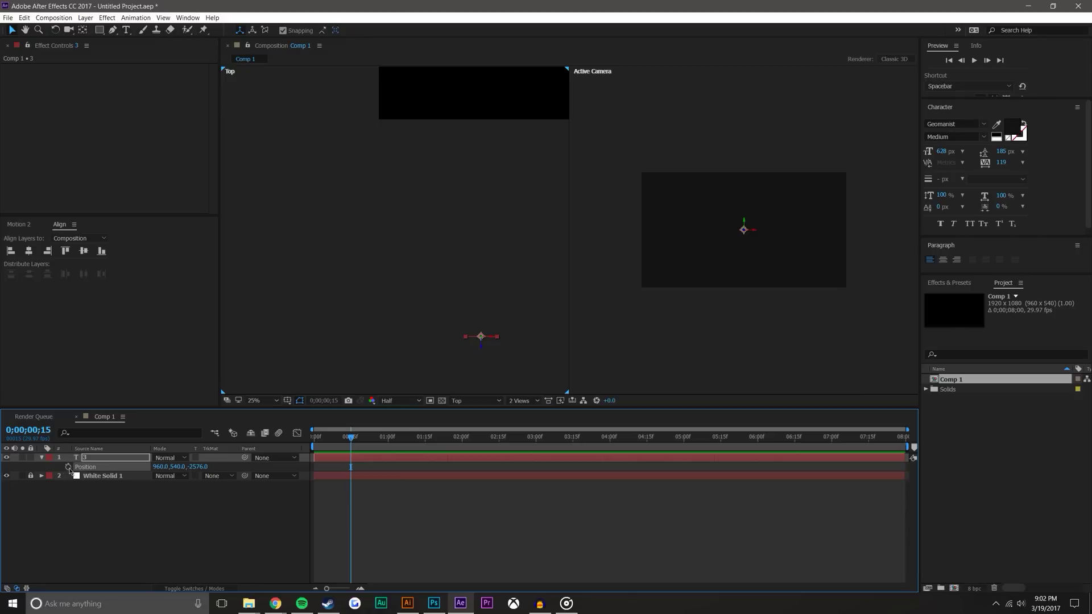
{"action": "left_click", "coordinate": [68, 467]}
{"action": "key", "text": "t"}
{"action": "key", "text": "shift+p"}
{"action": "left_click", "coordinate": [450, 538]}
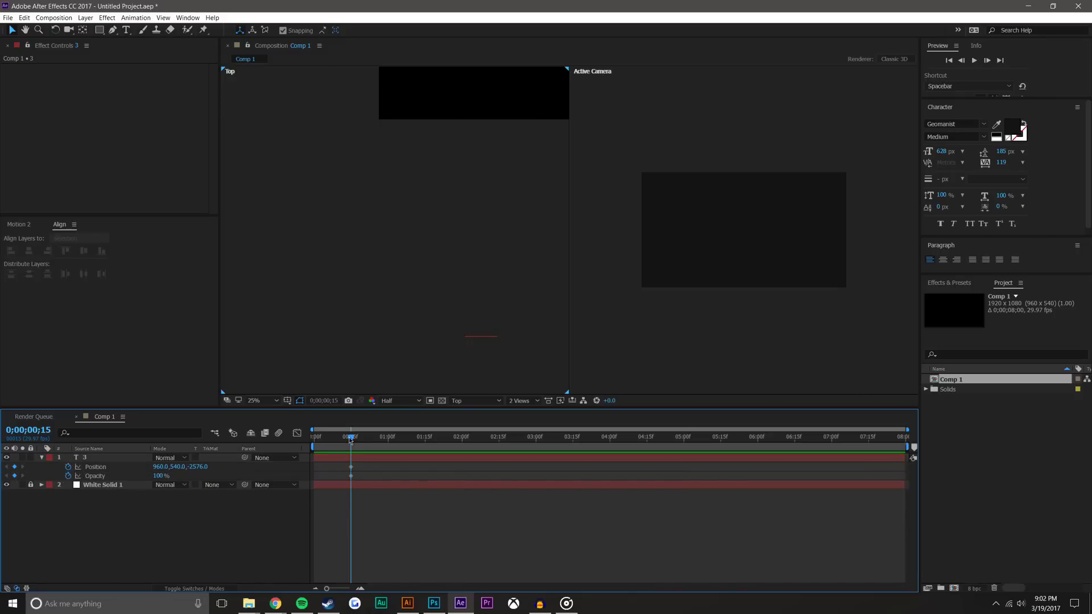
{"action": "left_click_drag", "start_coordinate": [350, 438], "coordinate": [389, 436]}
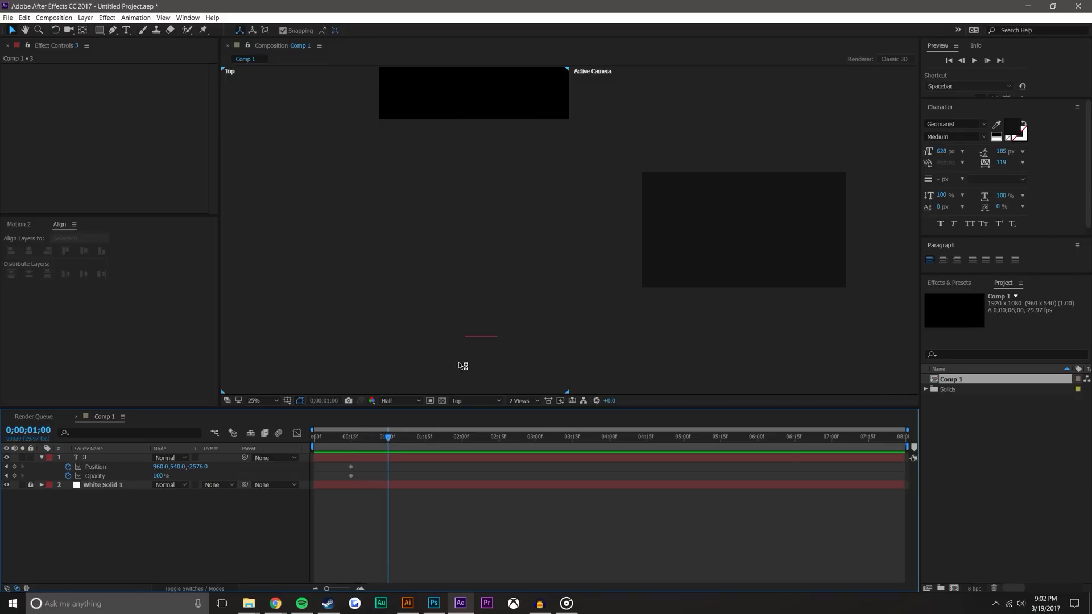
At one second, push the 3 forward in depth to Z 3624
{"action": "left_click", "coordinate": [480, 336]}
{"action": "left_click_drag", "start_coordinate": [483, 349], "coordinate": [482, 109]}
{"action": "mouse_move", "coordinate": [440, 197]}
{"action": "left_mouse_down"}
{"action": "mouse_move", "coordinate": [447, 323]}
{"action": "mouse_move", "coordinate": [431, 91]}
{"action": "mouse_move", "coordinate": [418, 346]}
{"action": "mouse_move", "coordinate": [399, 149]}
{"action": "mouse_move", "coordinate": [421, 154]}
{"action": "left_mouse_up"}
{"action": "scroll", "coordinate": [418, 249], "scroll_direction": "down", "scroll_amount": 2}
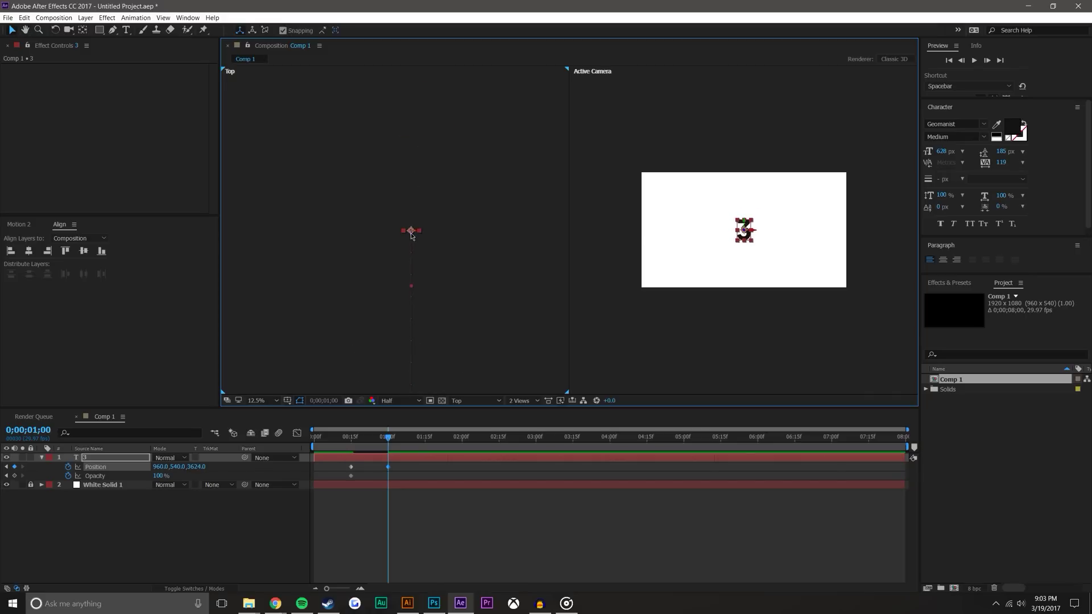
{"action": "scroll", "coordinate": [410, 235], "scroll_direction": "up", "scroll_amount": 2}
{"action": "left_click_drag", "start_coordinate": [435, 332], "coordinate": [407, 196]}
{"action": "scroll", "coordinate": [452, 264], "scroll_direction": "down", "scroll_amount": 2}
{"action": "left_click_drag", "start_coordinate": [486, 305], "coordinate": [519, 202]}
{"action": "scroll", "coordinate": [510, 225], "scroll_direction": "down", "scroll_amount": 2}
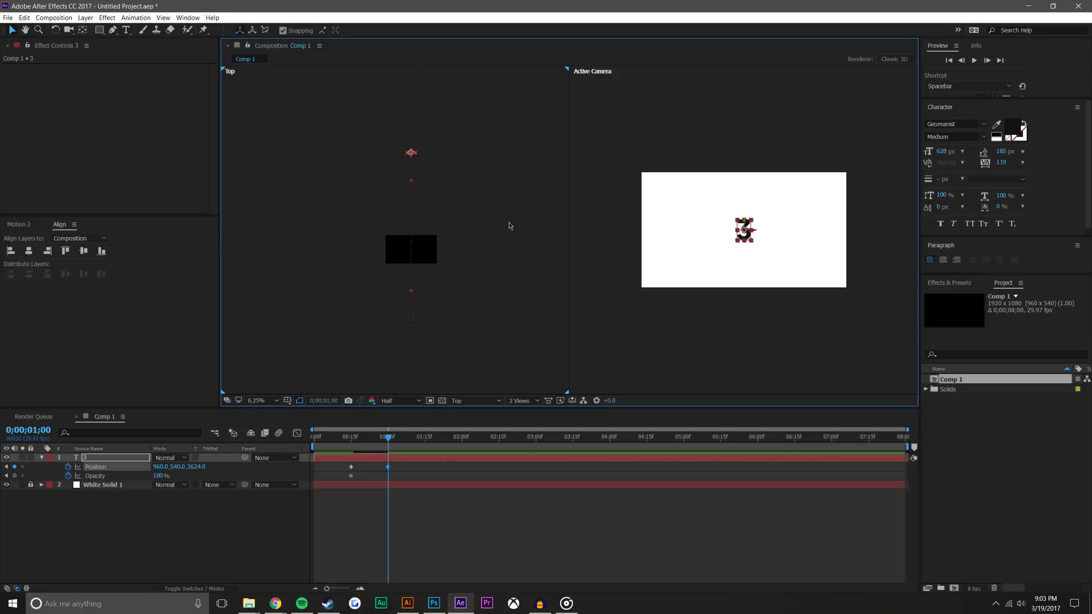
{"action": "left_click", "coordinate": [214, 568]}
Add a Scale keyframe on the 3, aligned with frame 15
{"action": "left_click", "coordinate": [115, 457]}
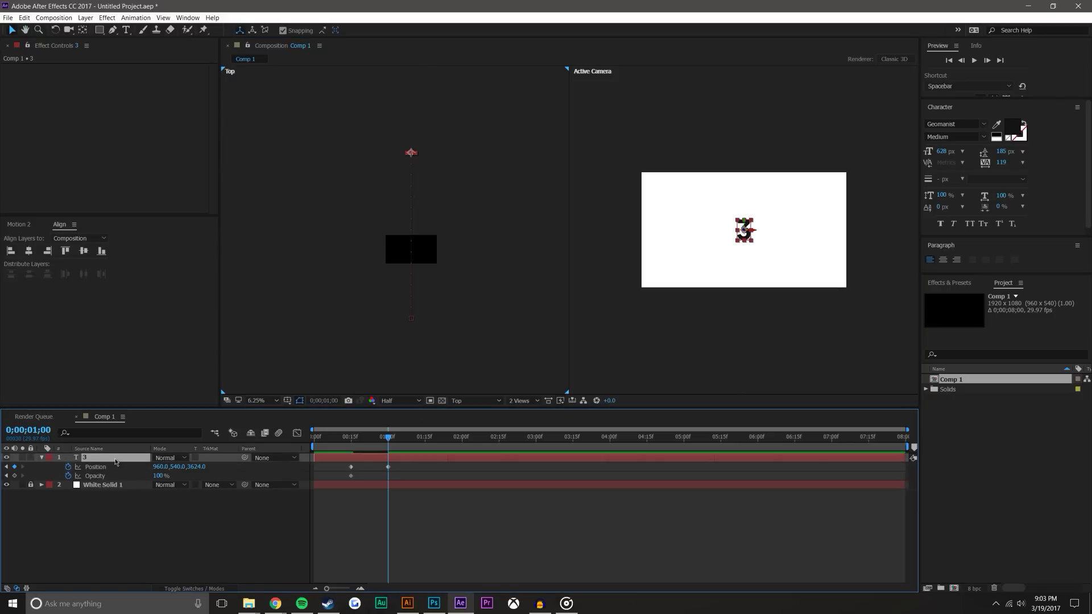
{"action": "key", "text": "s"}
{"action": "left_click", "coordinate": [73, 467]}
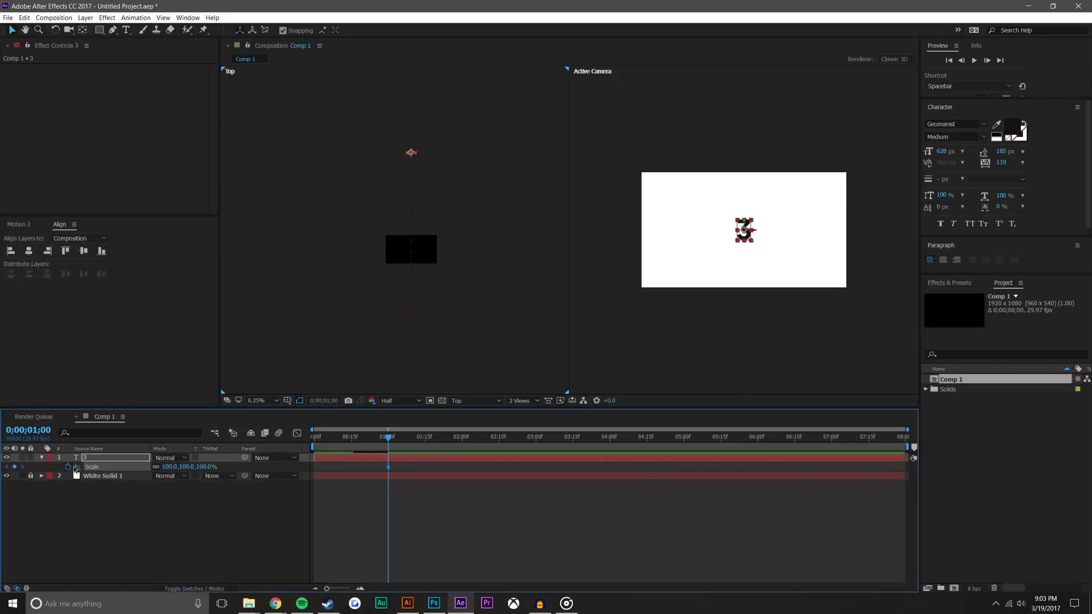
{"action": "key", "text": "u"}
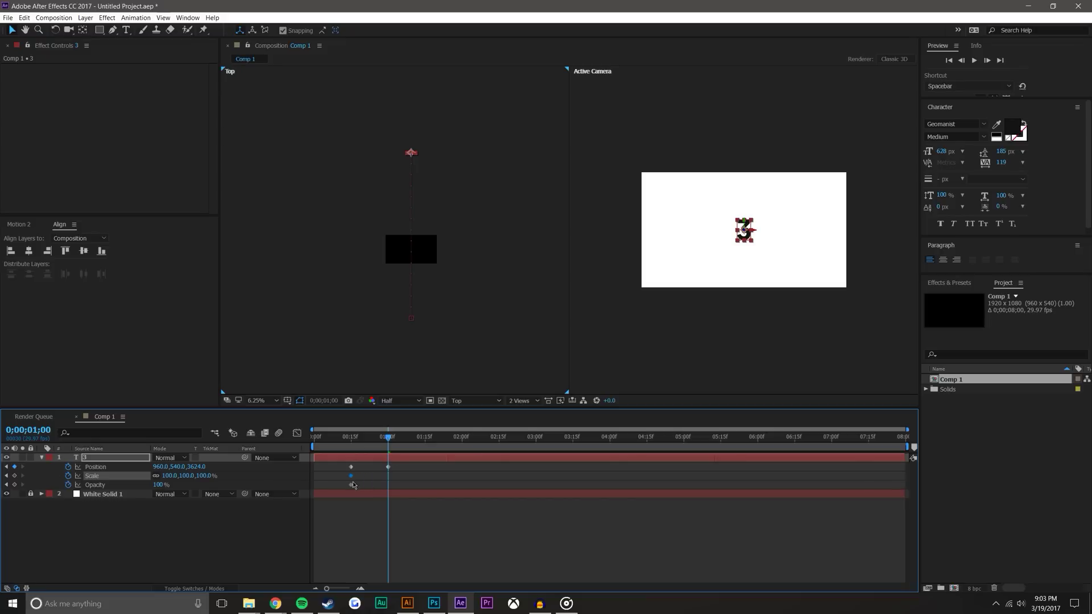
{"action": "left_click_drag", "start_coordinate": [376, 484], "coordinate": [358, 501]}
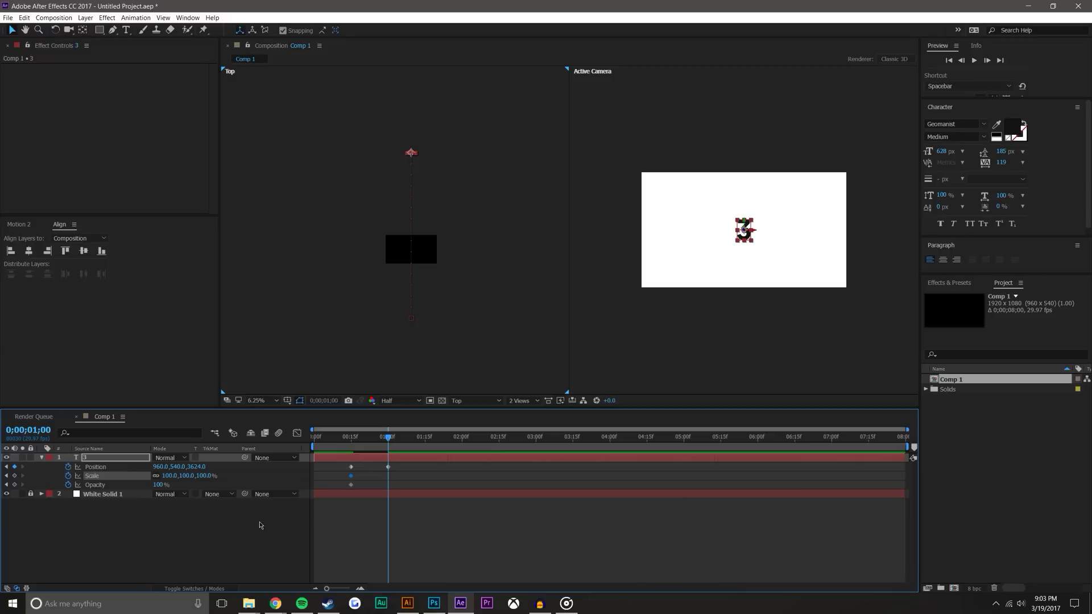
Set the 3's scale to 0% at one second and remove its opacity animation
{"action": "left_click", "coordinate": [205, 477]}
{"action": "left_click", "coordinate": [188, 537]}
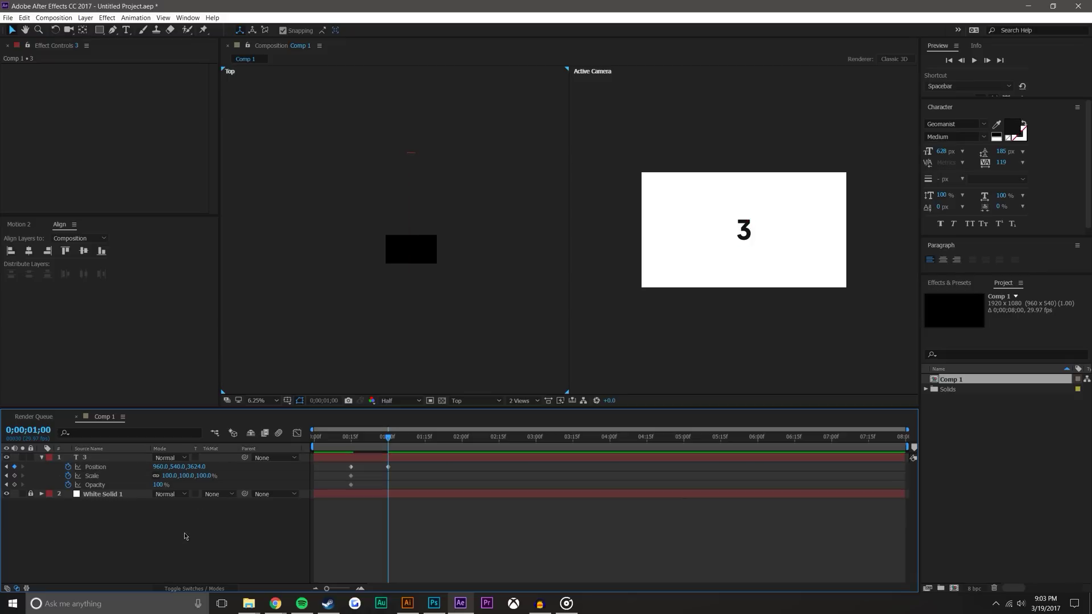
{"action": "left_click", "coordinate": [206, 475]}
{"action": "key", "text": "Return"}
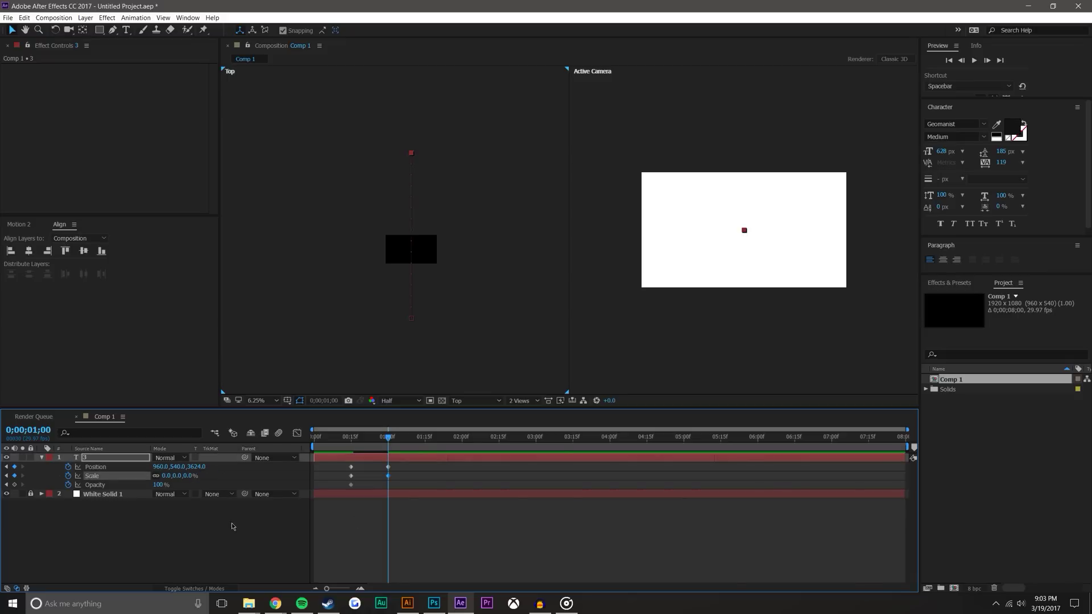
{"action": "left_click", "coordinate": [231, 527]}
{"action": "left_click", "coordinate": [67, 484]}
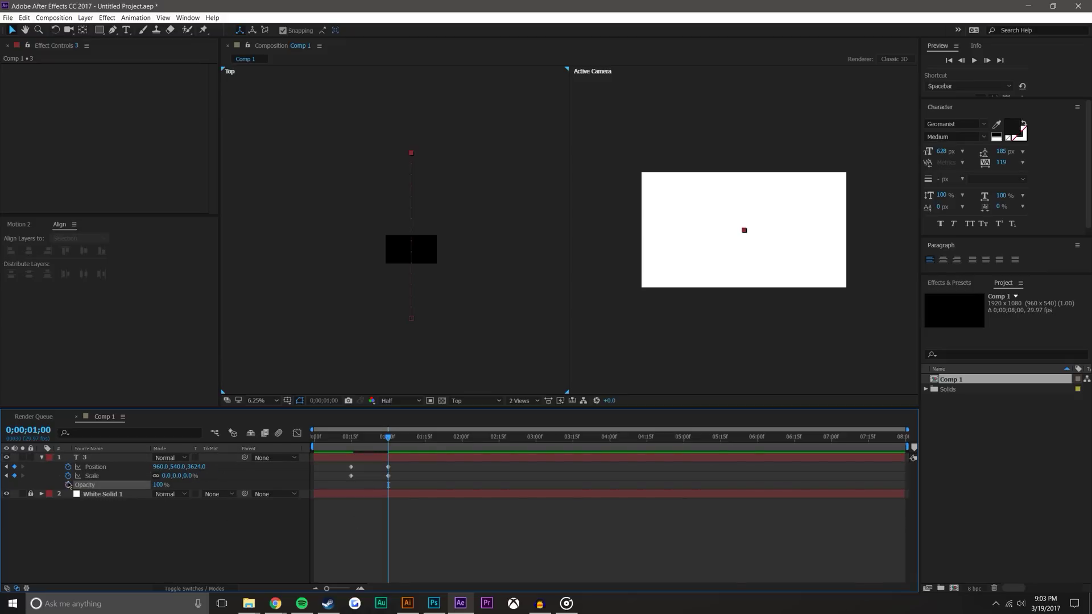
{"action": "left_click", "coordinate": [557, 546]}
Preview the 3 shrinking away, then duplicate the animated layer
{"action": "left_click", "coordinate": [354, 439]}
{"action": "key", "text": "space"}
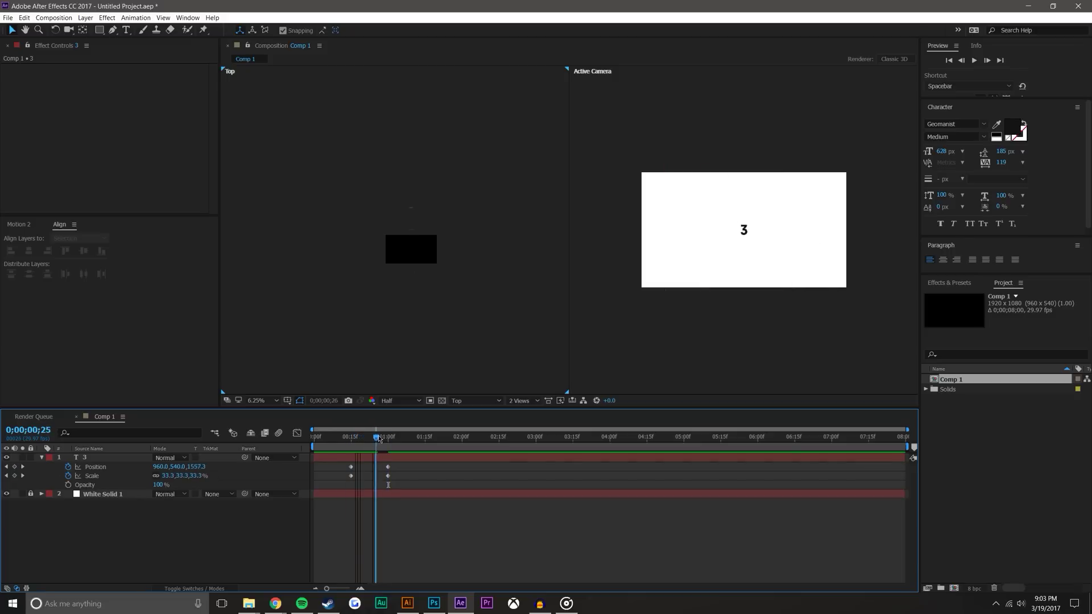
{"action": "key", "text": "space"}
{"action": "mouse_move", "coordinate": [354, 439]}
{"action": "left_mouse_down"}
{"action": "mouse_move", "coordinate": [390, 436]}
{"action": "mouse_move", "coordinate": [349, 437]}
{"action": "mouse_move", "coordinate": [388, 427]}
{"action": "left_mouse_up"}
{"action": "key", "text": "Page_Down"}
{"action": "key", "text": "Page_Down"}
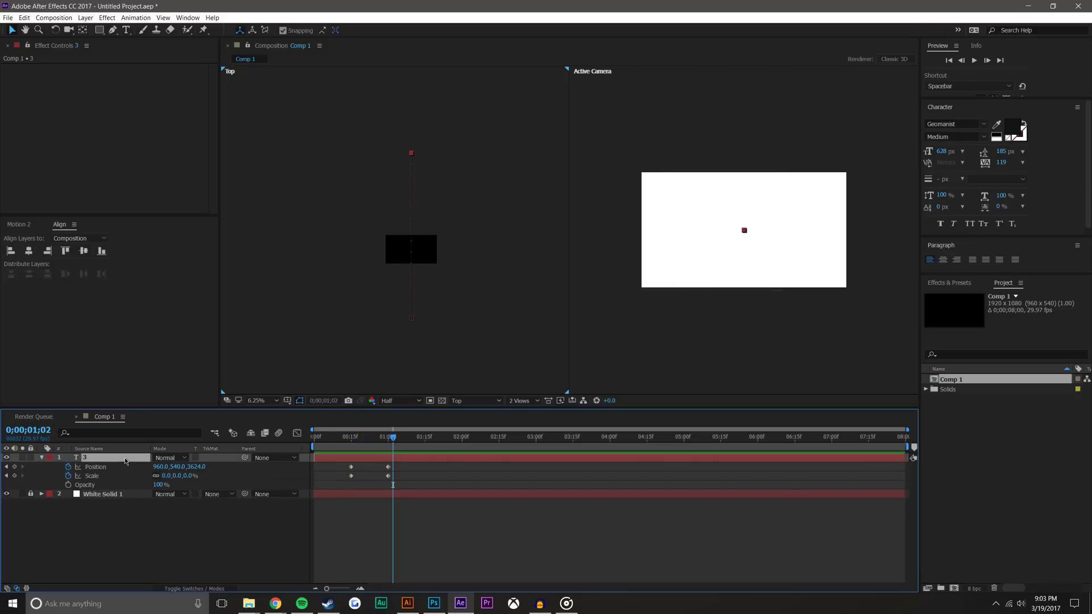
{"action": "key", "text": "ctrl+alt+shift+t"}
Shift layer 4's keyframes about 15 frames later and check the stagger
{"action": "left_click_drag", "start_coordinate": [130, 485], "coordinate": [542, 546]}
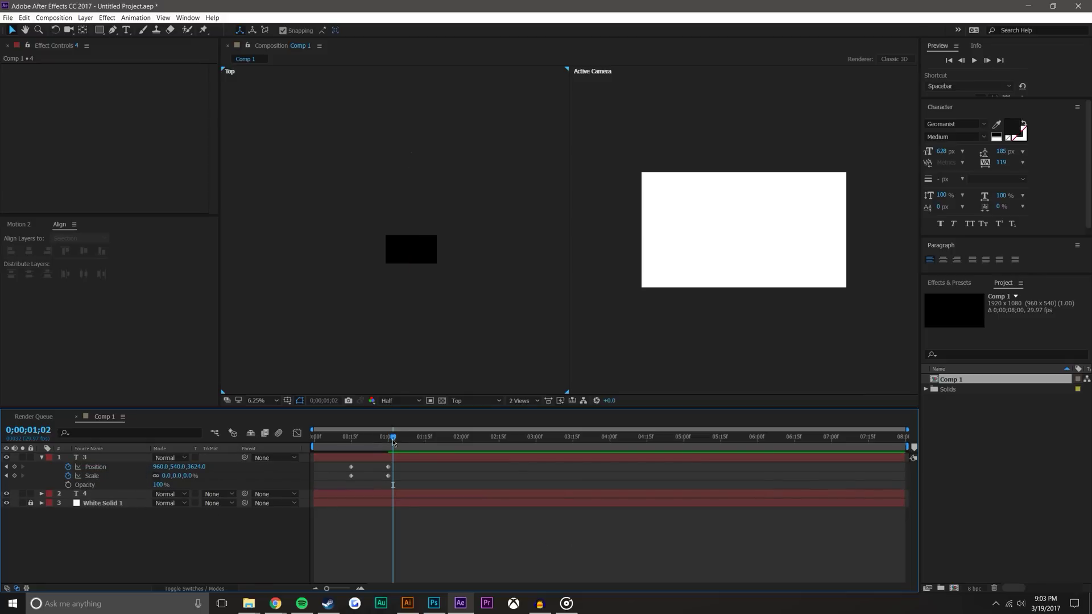
{"action": "left_click_drag", "start_coordinate": [393, 441], "coordinate": [378, 441]}
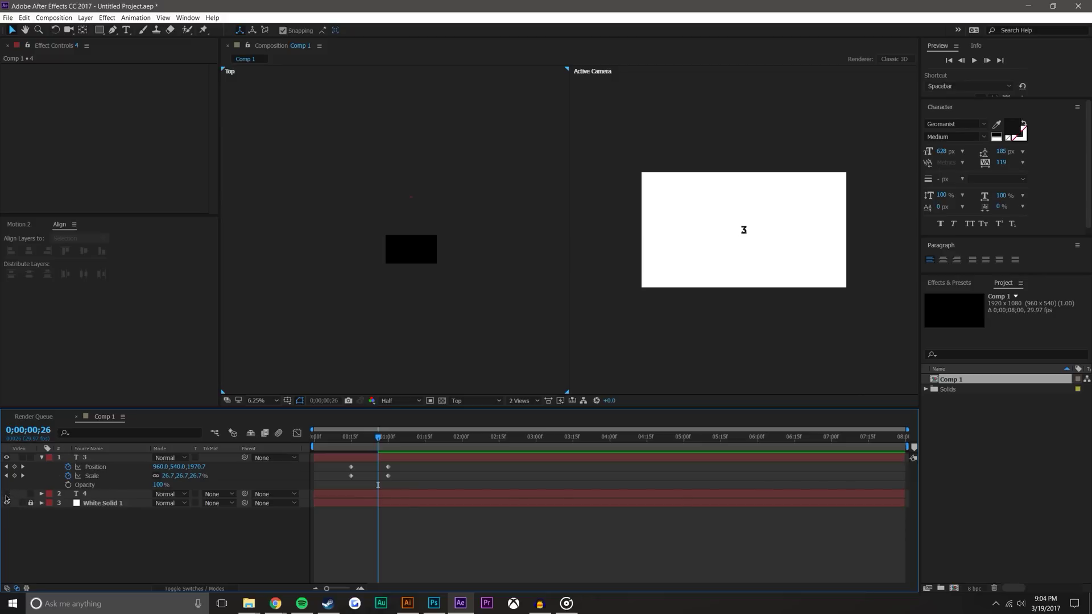
{"action": "left_click", "coordinate": [123, 493]}
{"action": "key", "text": "u"}
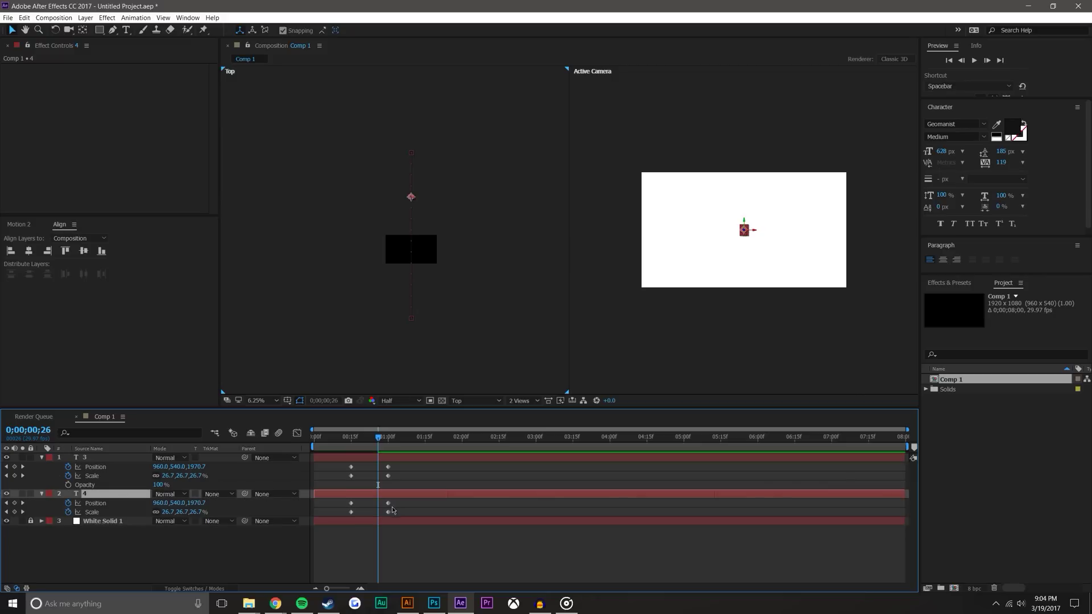
{"action": "left_click_drag", "start_coordinate": [372, 497], "coordinate": [410, 498]}
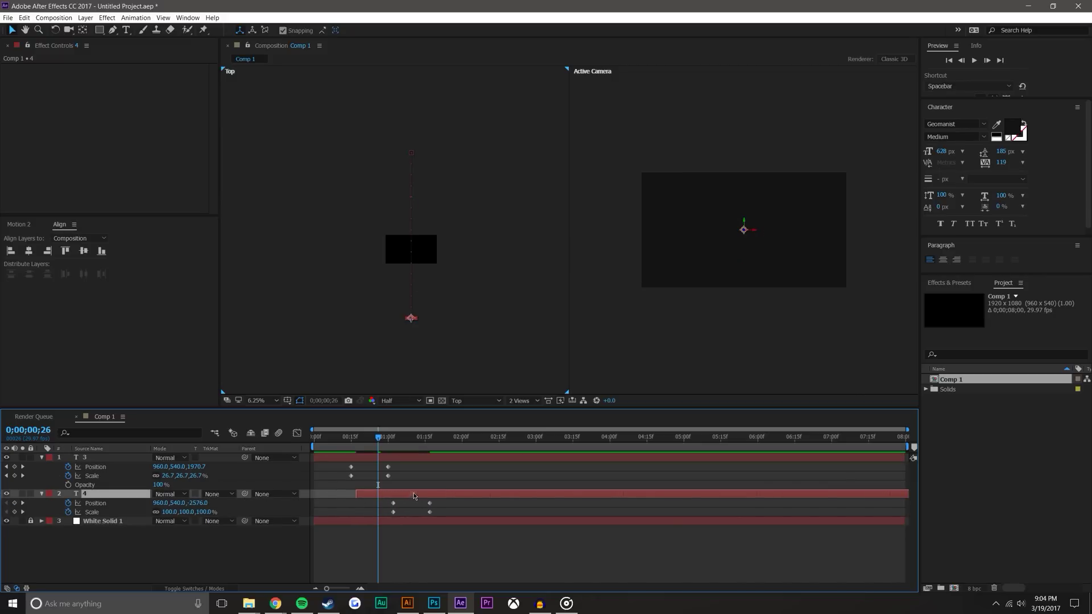
{"action": "left_click", "coordinate": [415, 533]}
{"action": "mouse_move", "coordinate": [380, 438]}
{"action": "left_mouse_down"}
{"action": "mouse_move", "coordinate": [342, 439]}
{"action": "mouse_move", "coordinate": [420, 437]}
{"action": "left_mouse_up"}
Trim layer 4's in-point later and scrub to 1 second 8 frames
{"action": "left_click", "coordinate": [95, 498]}
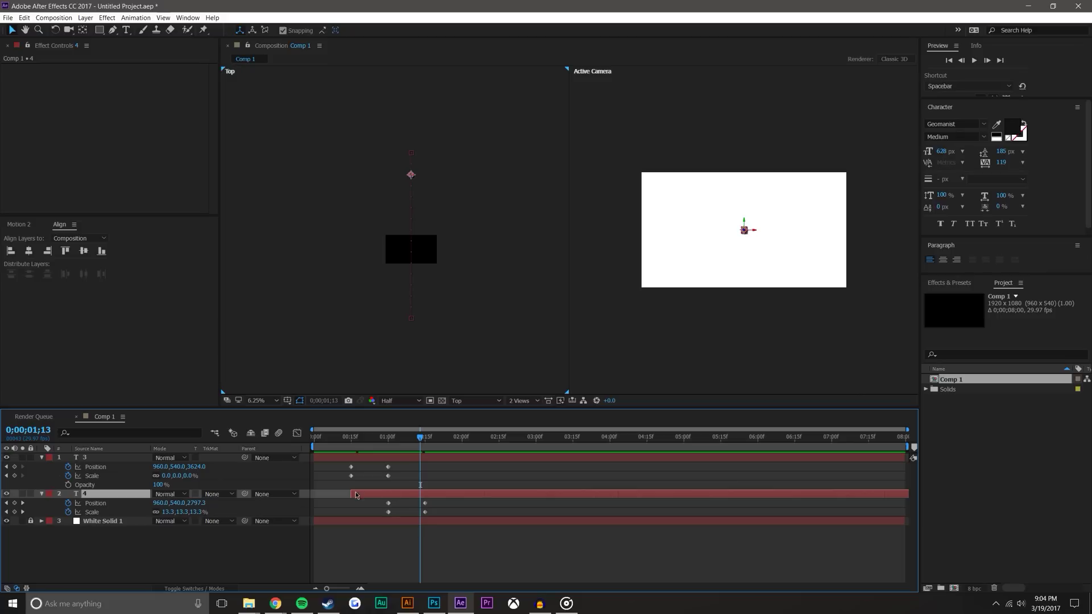
{"action": "left_click_drag", "start_coordinate": [357, 493], "coordinate": [388, 494]}
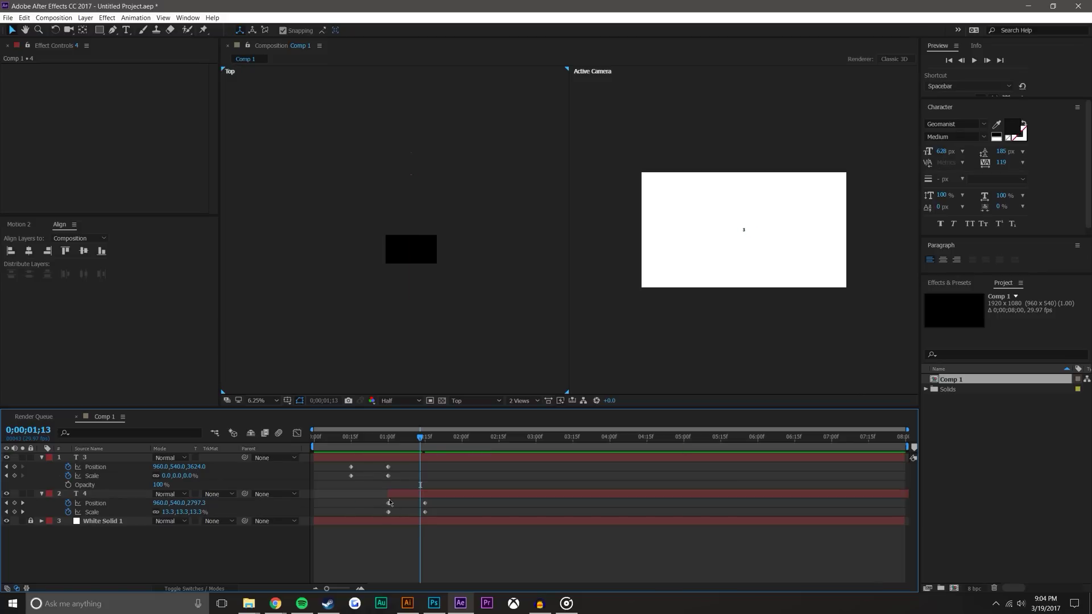
{"action": "left_click", "coordinate": [348, 441]}
{"action": "mouse_move", "coordinate": [348, 441]}
{"action": "left_mouse_down"}
{"action": "mouse_move", "coordinate": [379, 444]}
{"action": "mouse_move", "coordinate": [414, 511]}
{"action": "left_mouse_up"}
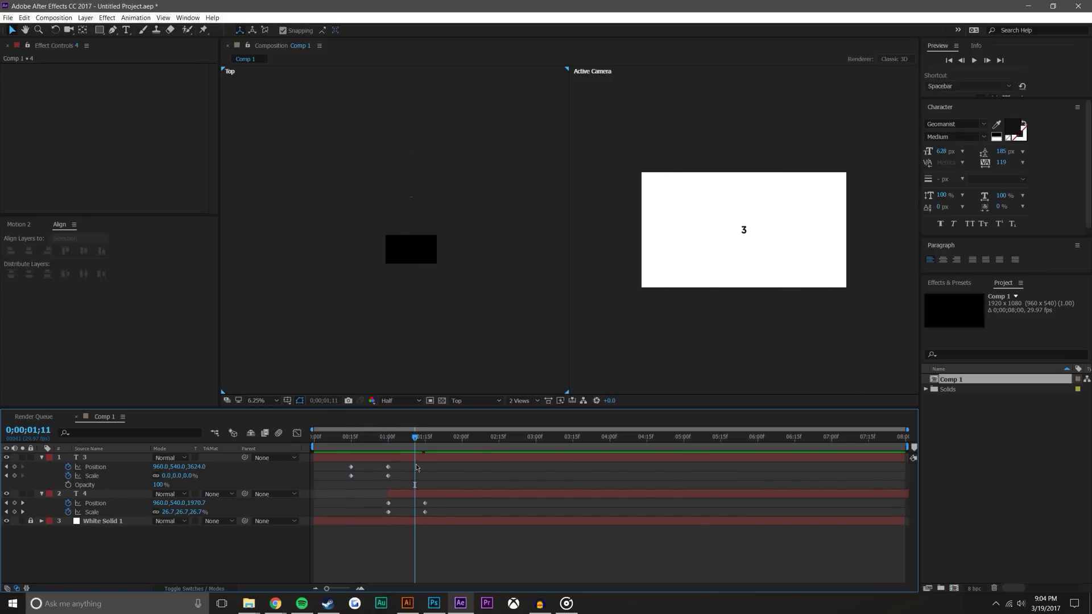
{"action": "left_click_drag", "start_coordinate": [414, 442], "coordinate": [408, 443]}
{"action": "scroll", "coordinate": [785, 224], "scroll_direction": "up", "scroll_amount": 4}
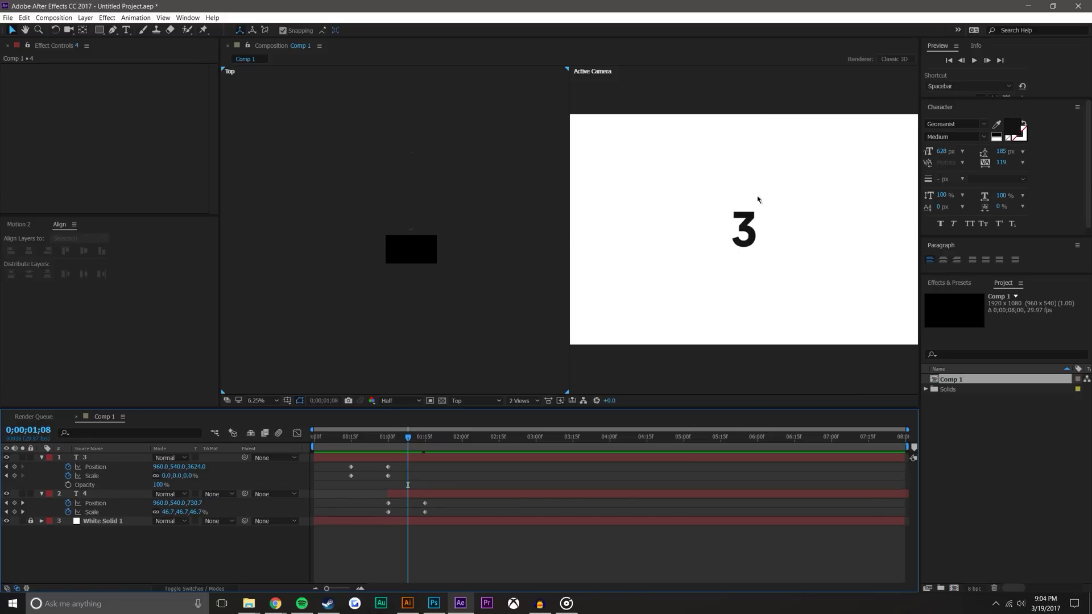
Edit the second number layer's text, open the Motion 2 panel, and preview the countdown
{"action": "left_click", "coordinate": [744, 227]}
{"action": "double_click", "coordinate": [745, 227]}
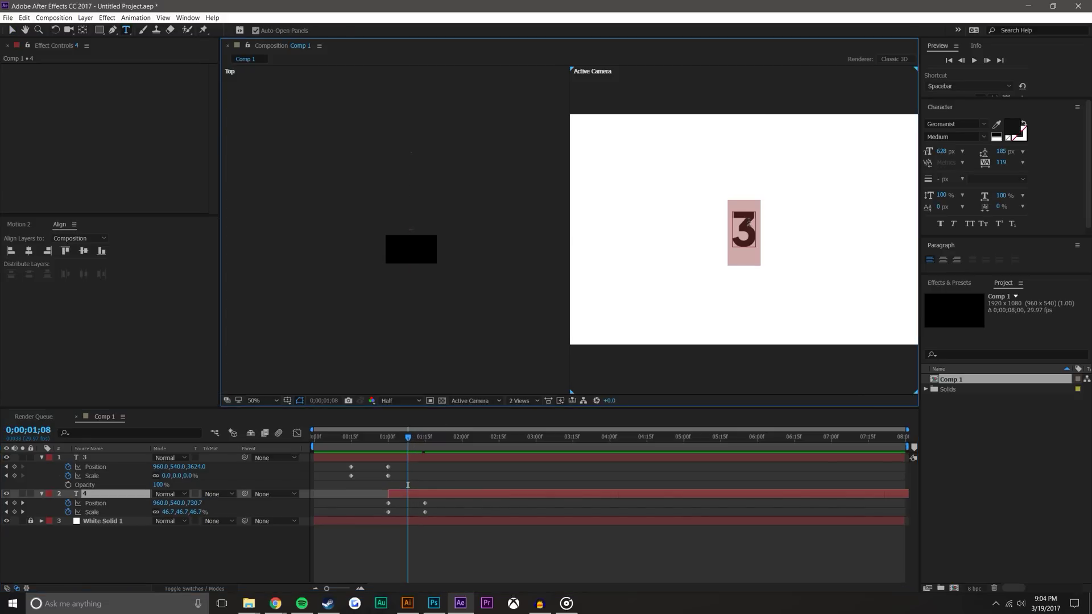
{"action": "type", "text": "2"}
{"action": "left_click", "coordinate": [12, 30]}
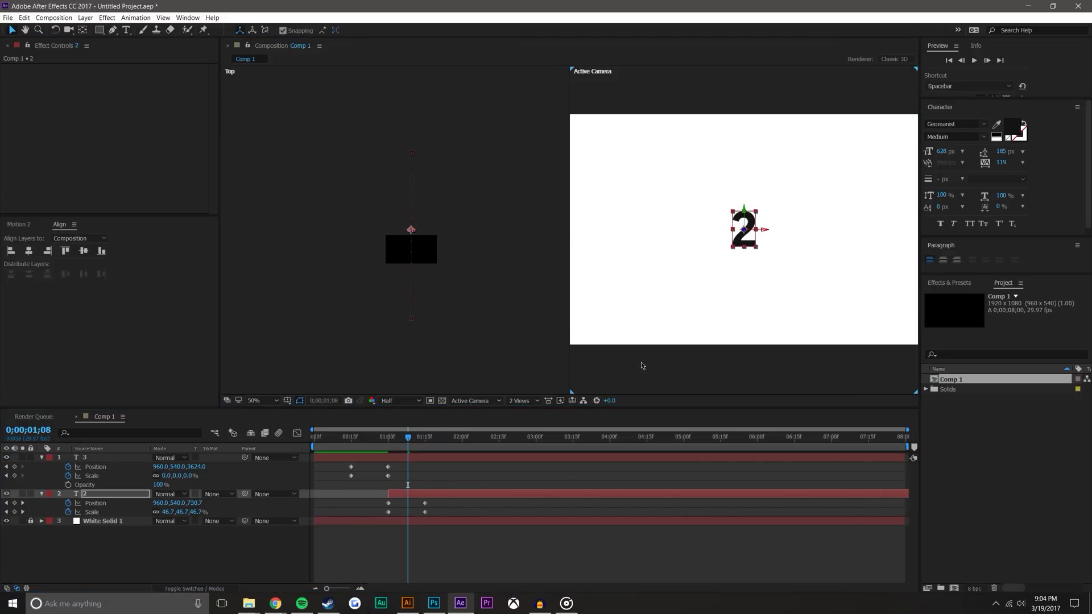
{"action": "left_click", "coordinate": [19, 224]}
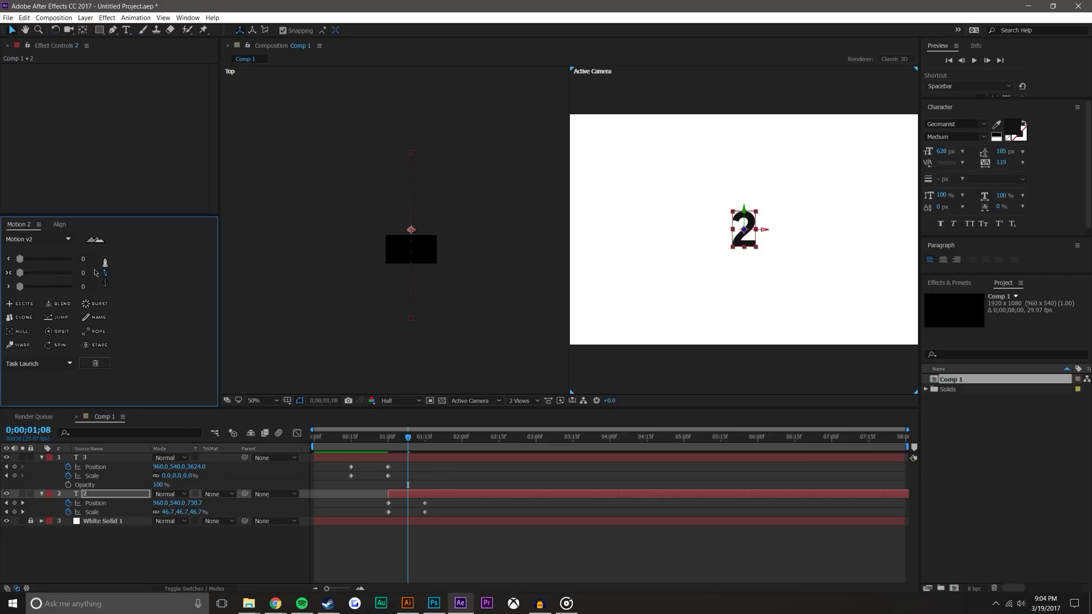
{"action": "left_click", "coordinate": [218, 586]}
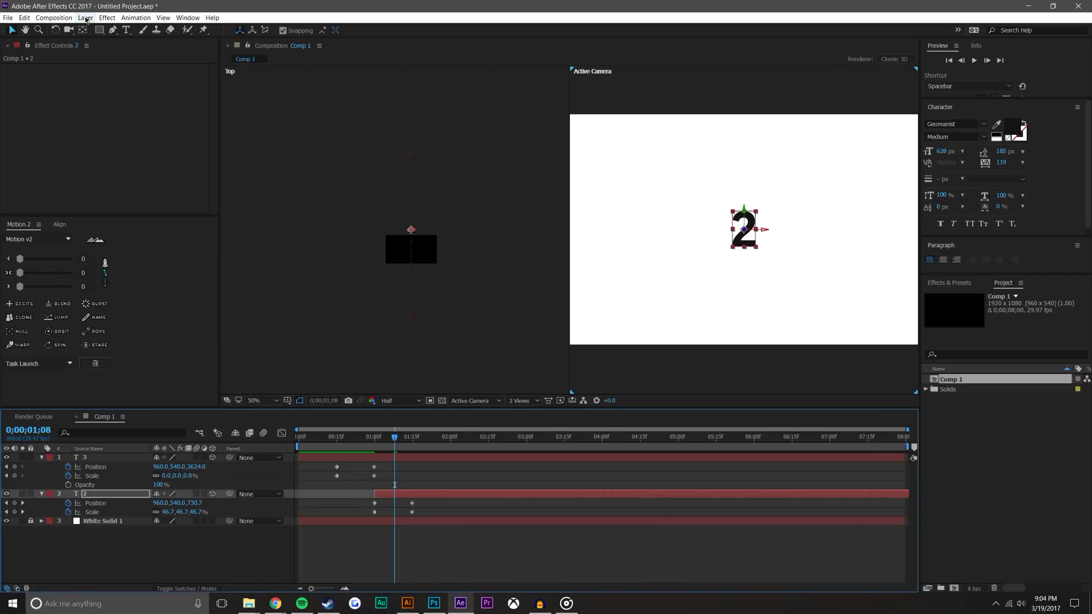
{"action": "scroll", "coordinate": [780, 254], "scroll_direction": "up", "scroll_amount": 4}
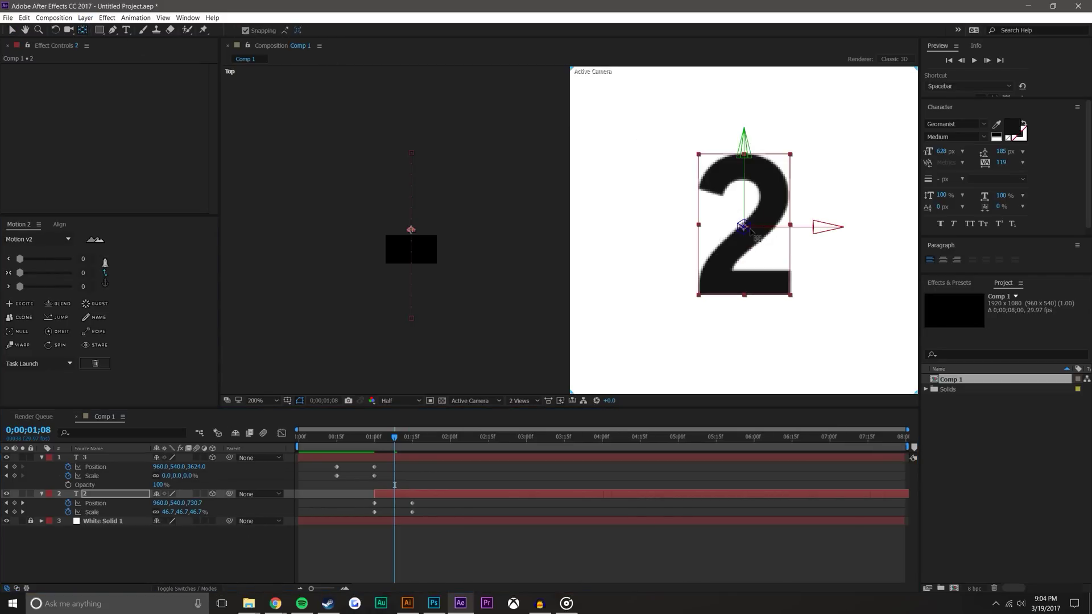
{"action": "left_click", "coordinate": [750, 234]}
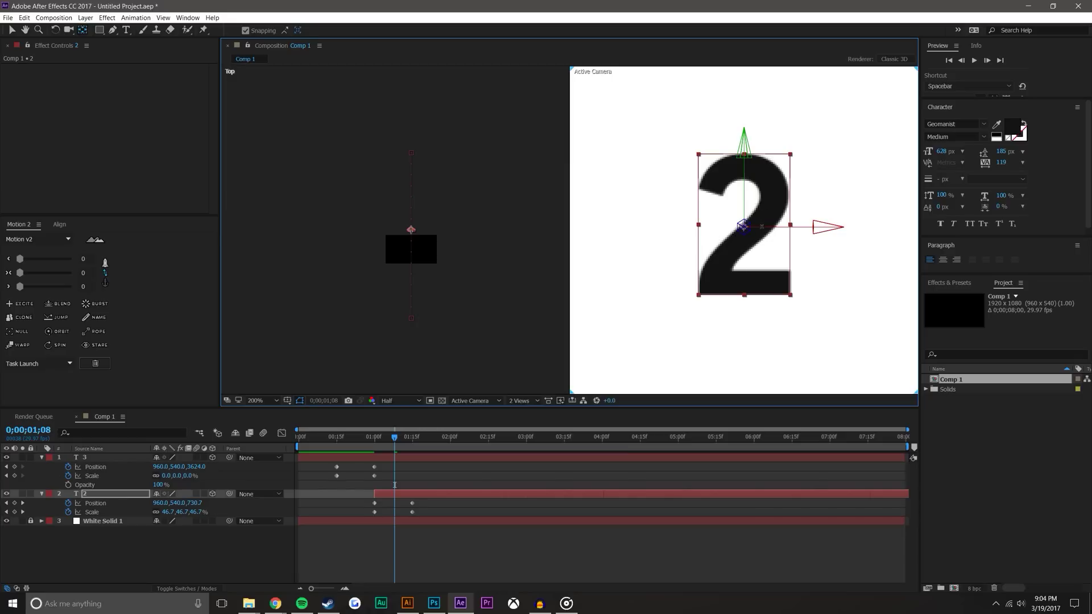
{"action": "scroll", "coordinate": [742, 226], "scroll_direction": "down", "scroll_amount": 4}
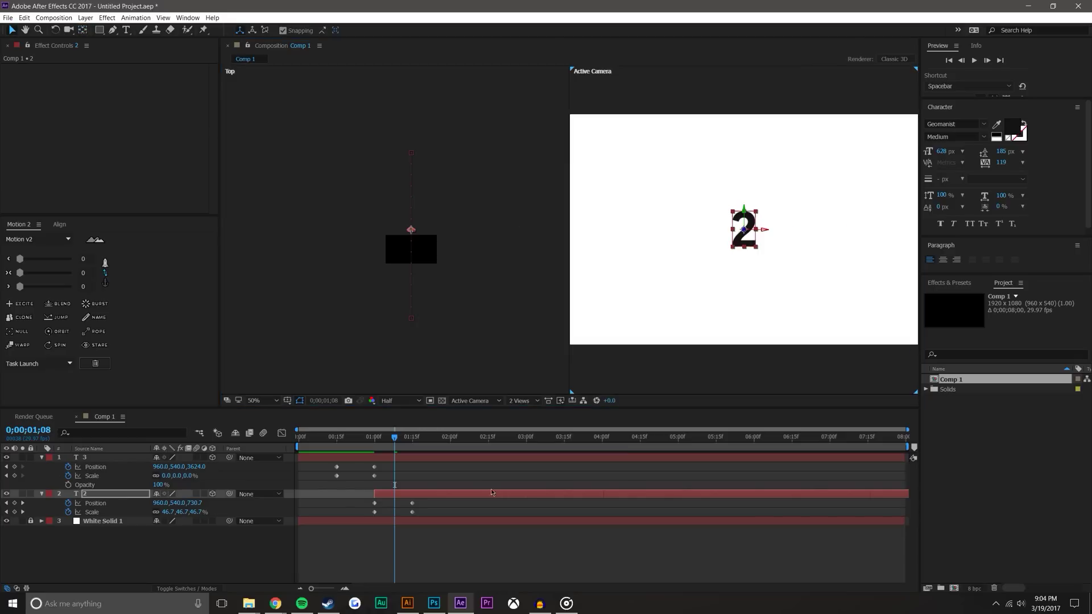
{"action": "left_click", "coordinate": [377, 452]}
{"action": "left_click_drag", "start_coordinate": [368, 441], "coordinate": [360, 440]}
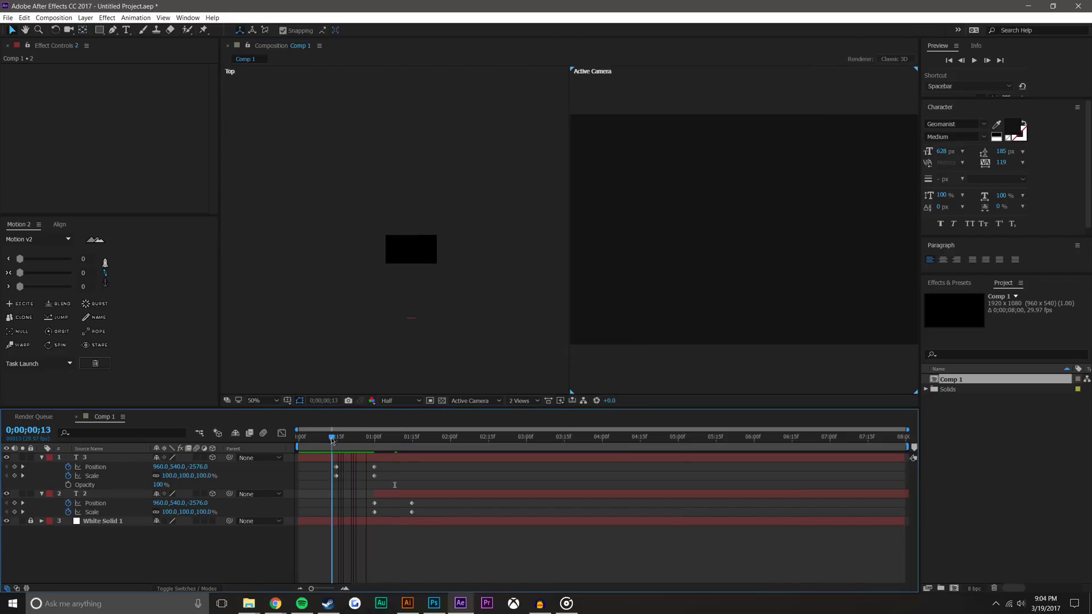
{"action": "key", "text": "space"}
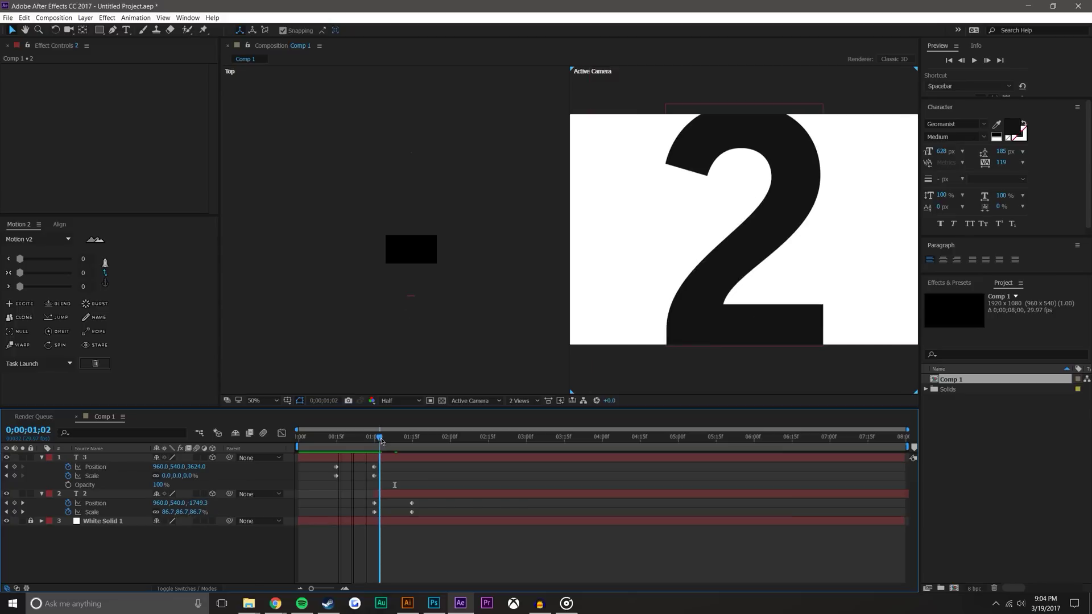
Sample white with the fill eyedropper for the 2, then scrub the preview
{"action": "left_click", "coordinate": [163, 494]}
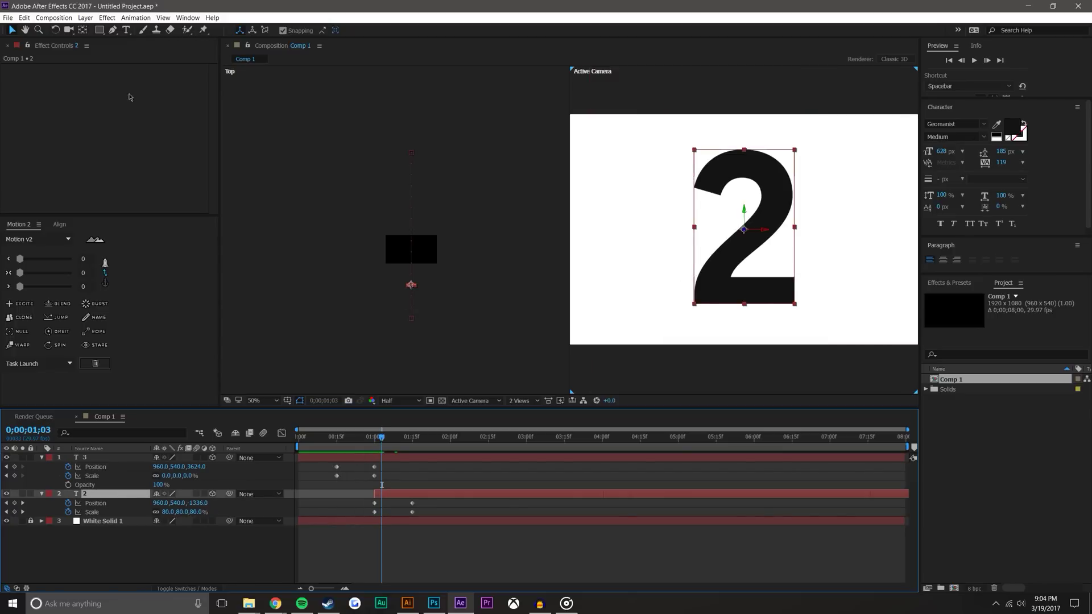
{"action": "double_click", "coordinate": [763, 214]}
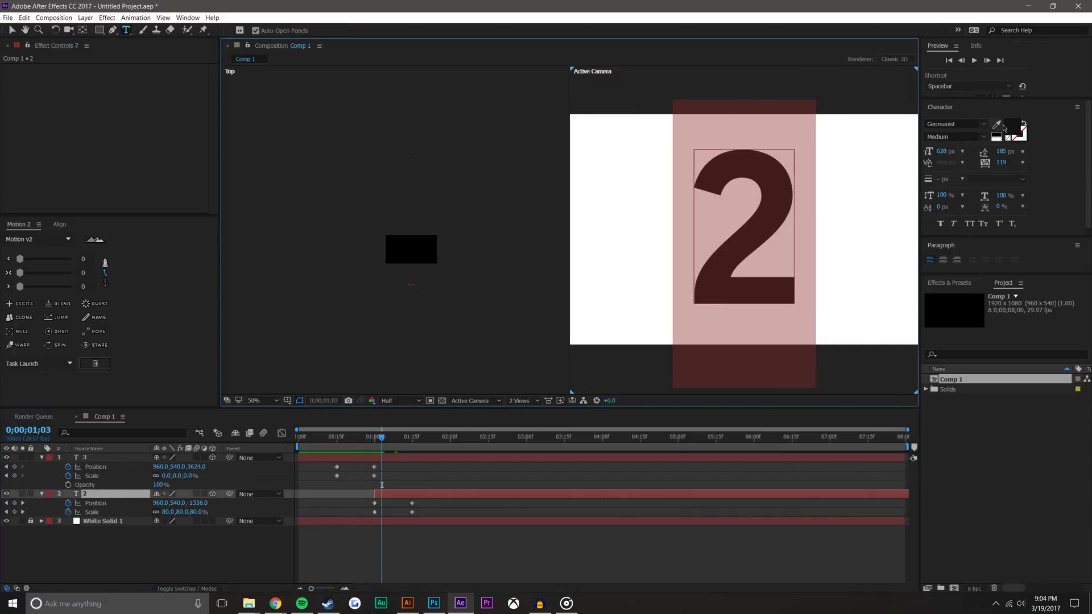
{"action": "left_click", "coordinate": [996, 125]}
{"action": "left_click", "coordinate": [863, 177]}
{"action": "left_click", "coordinate": [12, 30]}
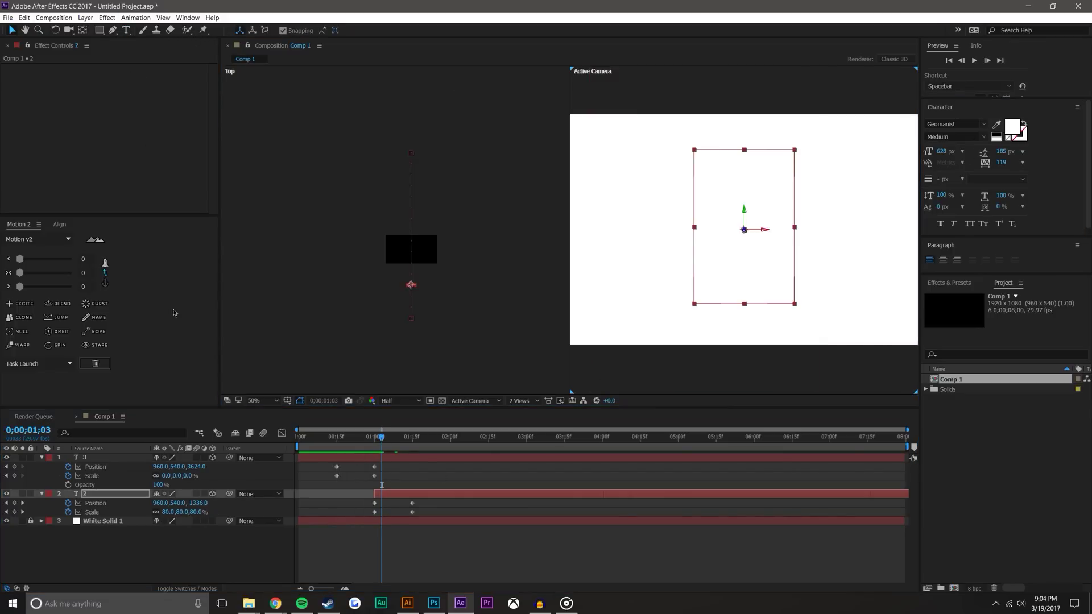
{"action": "left_click", "coordinate": [479, 552]}
{"action": "left_click_drag", "start_coordinate": [381, 436], "coordinate": [425, 435]}
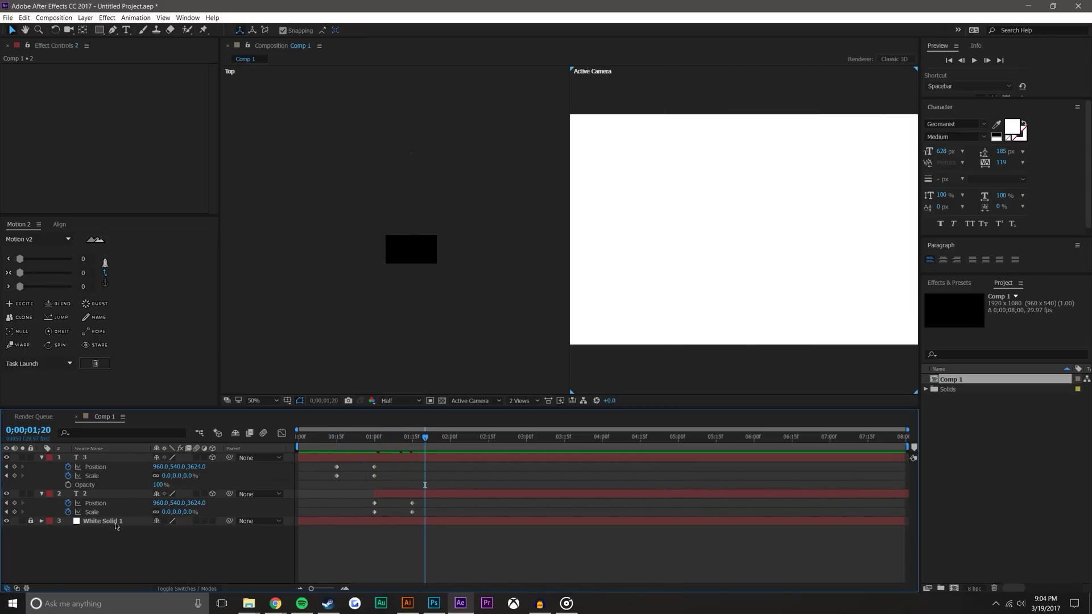
Unlock White Solid 1 and hide it
{"action": "left_click", "coordinate": [30, 522]}
{"action": "left_click", "coordinate": [104, 522]}
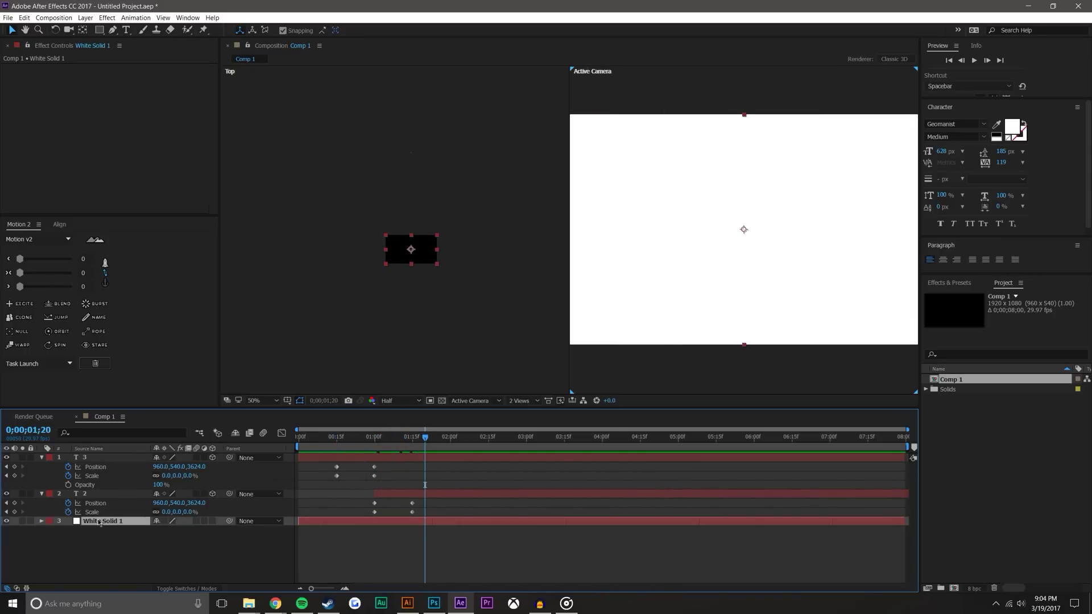
{"action": "left_click", "coordinate": [8, 521]}
{"action": "left_click", "coordinate": [494, 543]}
Drag layer 2's in-point earlier and scrub to where the 2 appears
{"action": "mouse_move", "coordinate": [425, 436]}
{"action": "left_mouse_down"}
{"action": "mouse_move", "coordinate": [332, 438]}
{"action": "mouse_move", "coordinate": [362, 438]}
{"action": "left_mouse_up"}
{"action": "left_click_drag", "start_coordinate": [373, 492], "coordinate": [339, 494]}
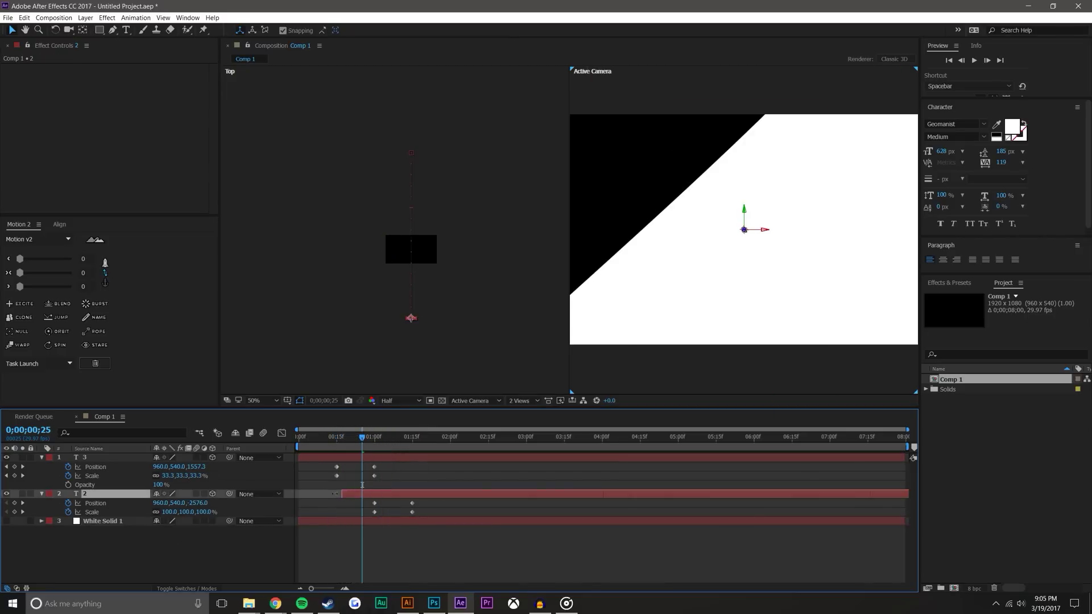
{"action": "mouse_move", "coordinate": [362, 436]}
{"action": "left_mouse_down"}
{"action": "mouse_move", "coordinate": [384, 437]}
{"action": "mouse_move", "coordinate": [298, 446]}
{"action": "mouse_move", "coordinate": [311, 445]}
{"action": "left_mouse_up"}
{"action": "left_click", "coordinate": [721, 302]}
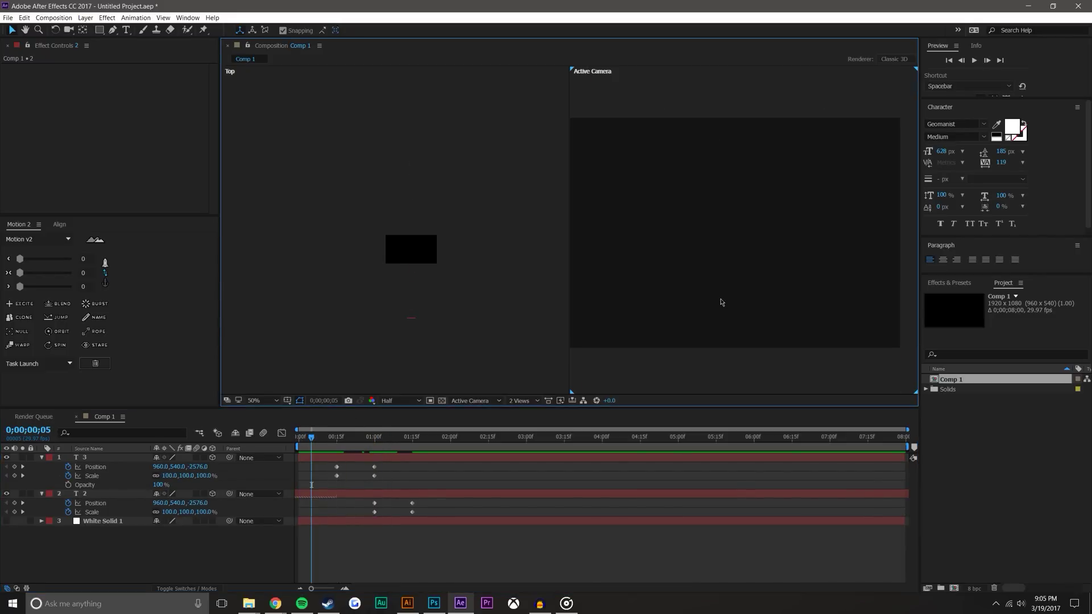
Switch the viewer to 1 View at 50% and scrub the white wipe
{"action": "left_click", "coordinate": [522, 402]}
{"action": "mouse_move", "coordinate": [461, 269]}
{"action": "left_mouse_down"}
{"action": "mouse_move", "coordinate": [595, 268]}
{"action": "mouse_move", "coordinate": [553, 270]}
{"action": "left_mouse_up"}
{"action": "scroll", "coordinate": [594, 269], "scroll_direction": "up", "scroll_amount": 2}
{"action": "left_click_drag", "start_coordinate": [308, 444], "coordinate": [402, 437]}
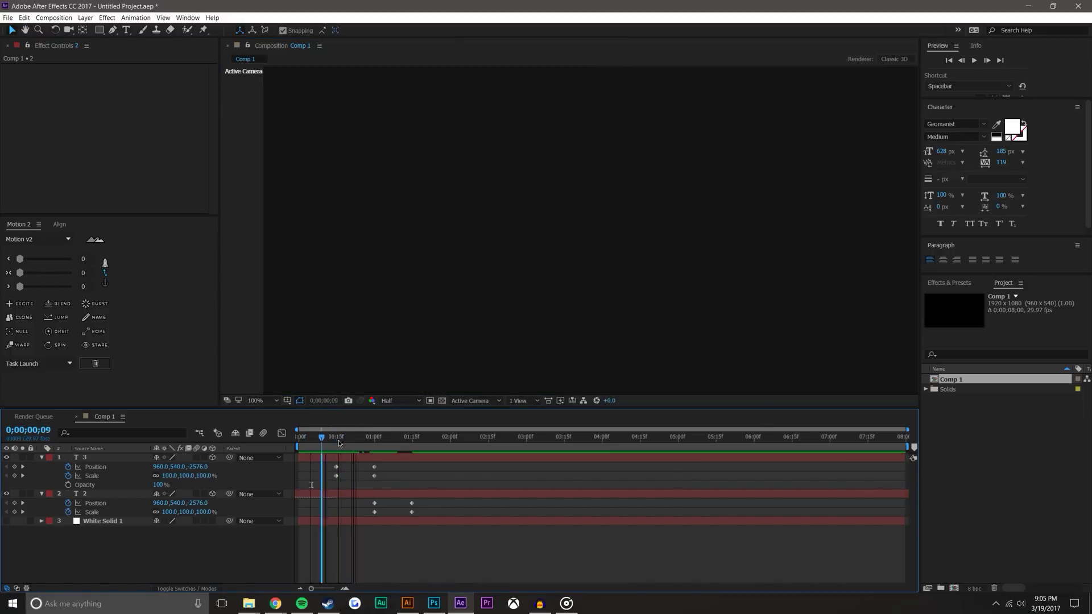
{"action": "key", "text": "comma"}
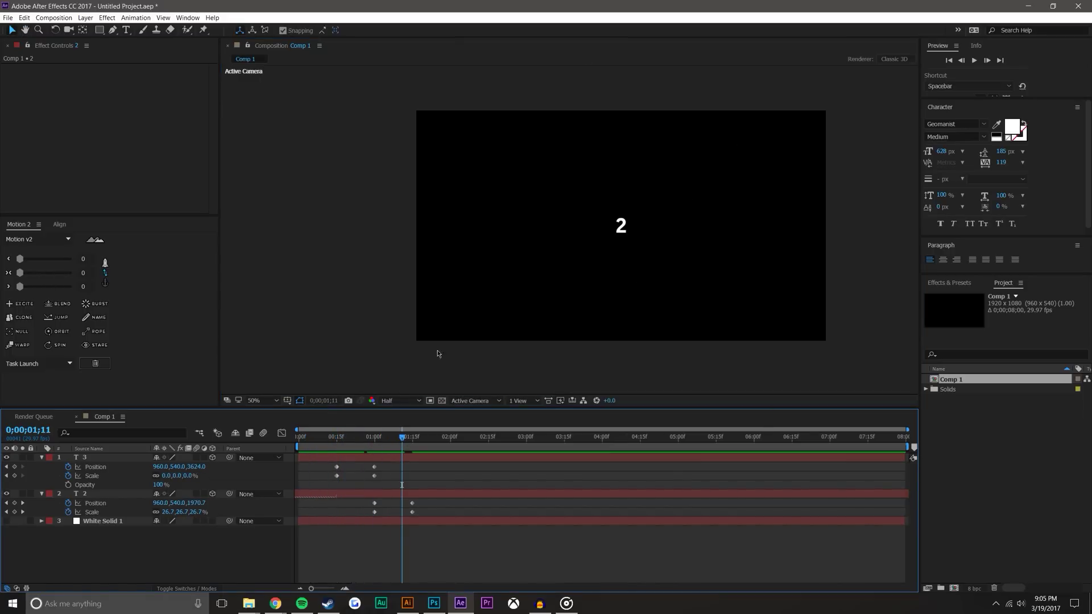
{"action": "mouse_move", "coordinate": [331, 435]}
{"action": "left_mouse_down"}
{"action": "mouse_move", "coordinate": [297, 437]}
{"action": "mouse_move", "coordinate": [377, 437]}
{"action": "mouse_move", "coordinate": [360, 446]}
{"action": "mouse_move", "coordinate": [330, 438]}
{"action": "mouse_move", "coordinate": [342, 447]}
{"action": "left_mouse_up"}
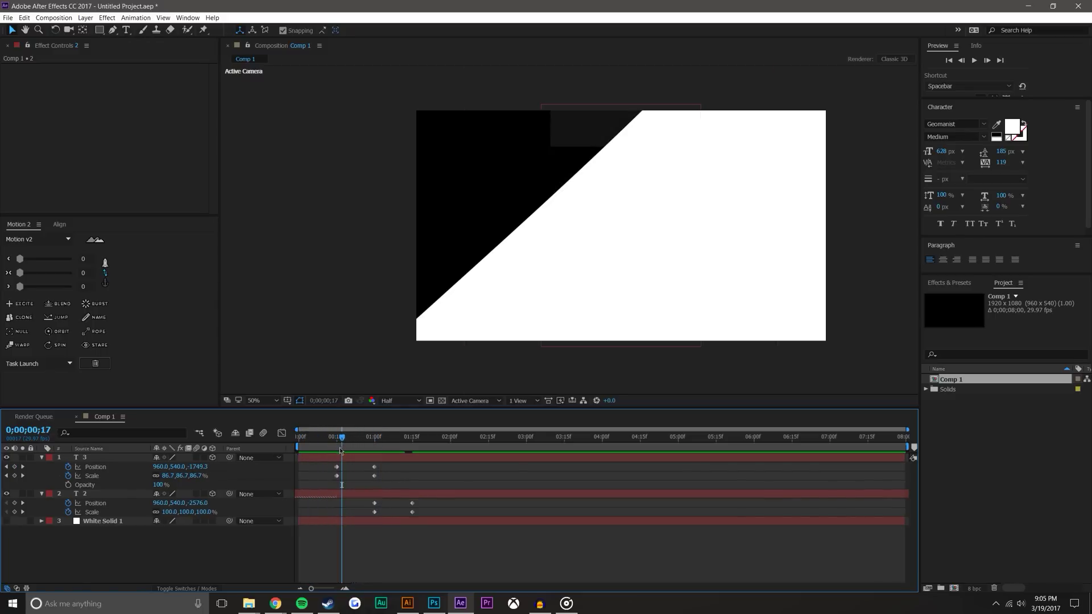
Drag layer 2 to start later and make White Solid 1 visible again
{"action": "left_click_drag", "start_coordinate": [298, 497], "coordinate": [374, 498]}
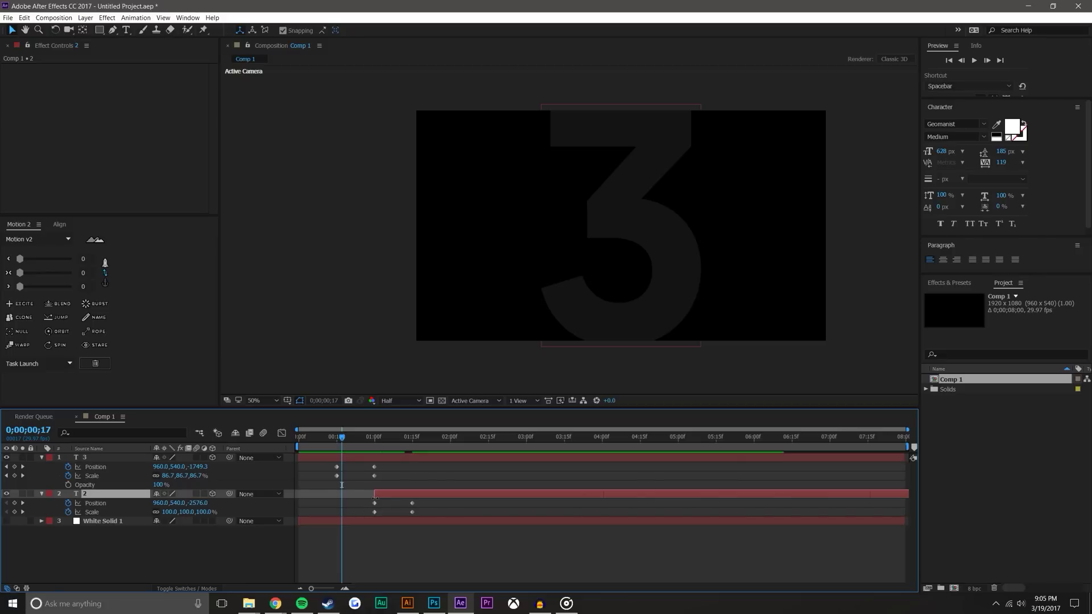
{"action": "left_click_drag", "start_coordinate": [334, 438], "coordinate": [375, 440]}
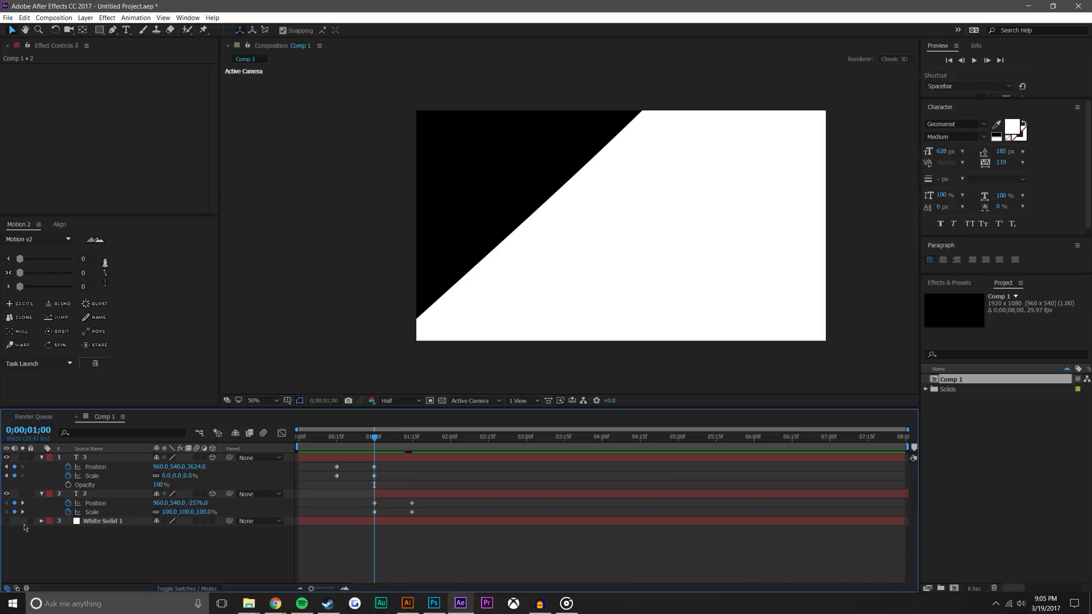
{"action": "left_click", "coordinate": [7, 520]}
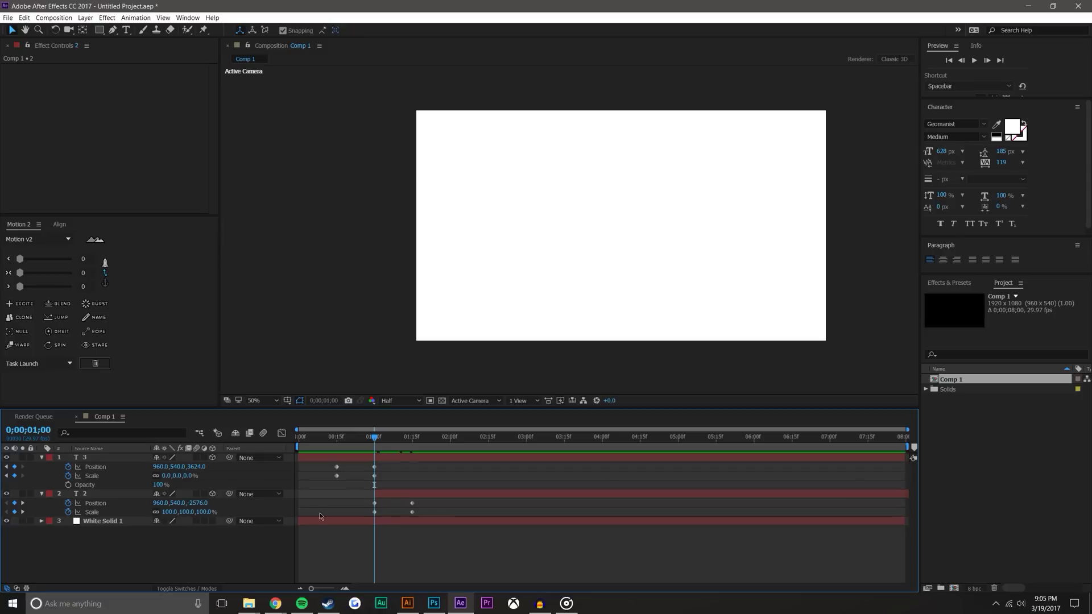
Scrub back to one second and hide White Solid 1 to see the wipe
{"action": "left_click_drag", "start_coordinate": [372, 435], "coordinate": [373, 436]}
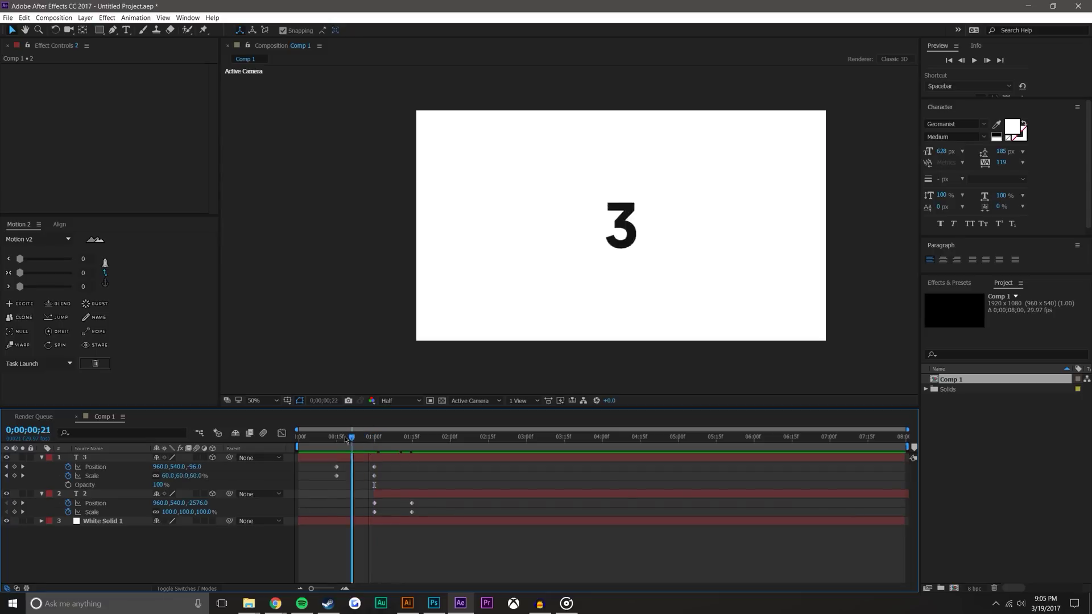
{"action": "left_click", "coordinate": [102, 522]}
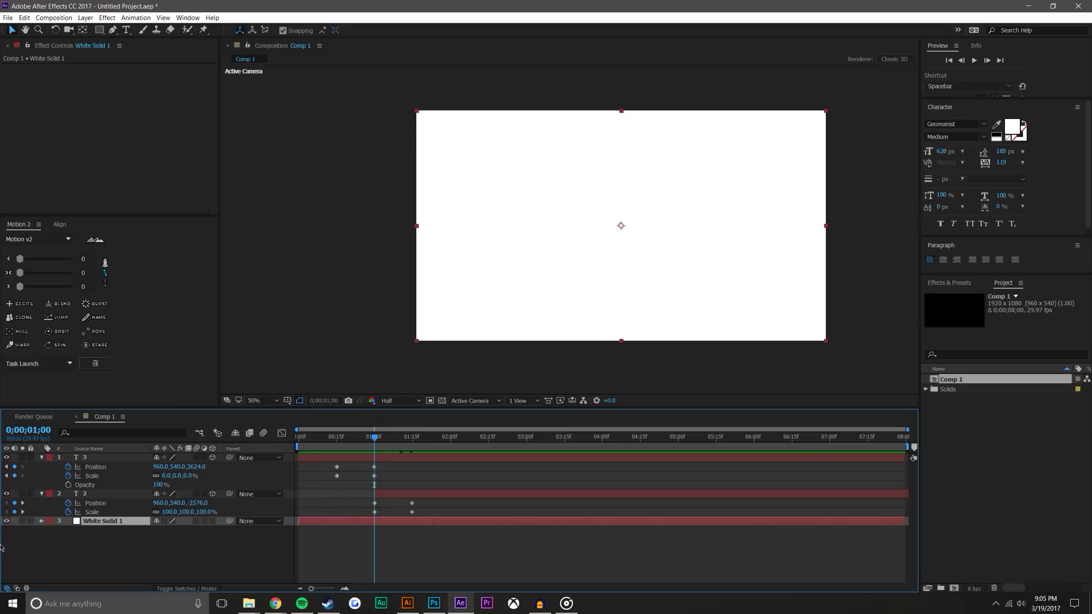
{"action": "left_click", "coordinate": [6, 521]}
{"action": "left_click", "coordinate": [390, 485]}
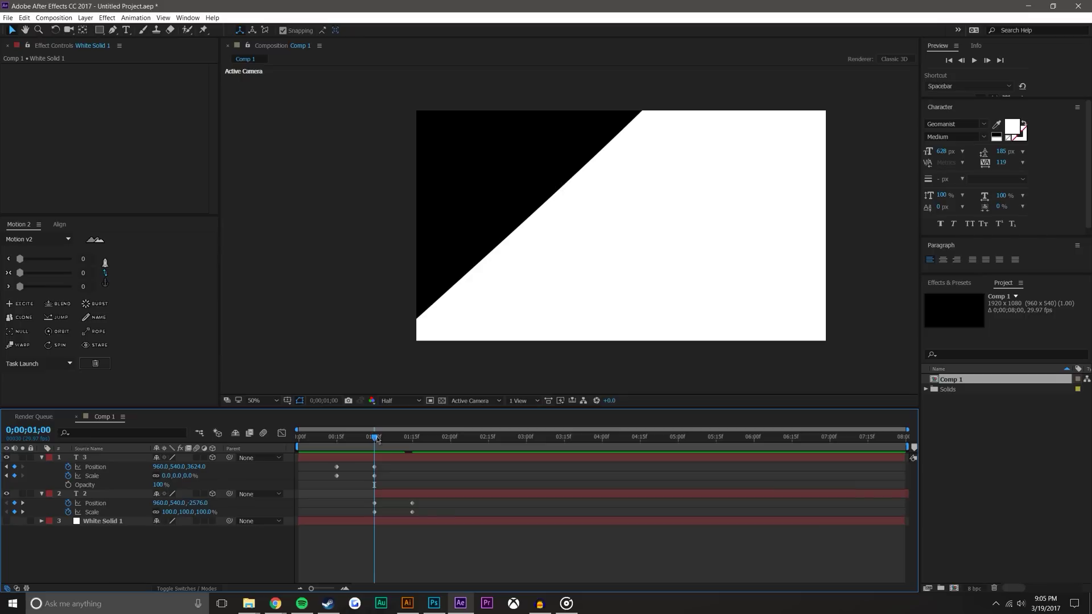
Trim layer 2 to start at 1;00 and scrub the 3-then-2 countdown
{"action": "left_click", "coordinate": [374, 494]}
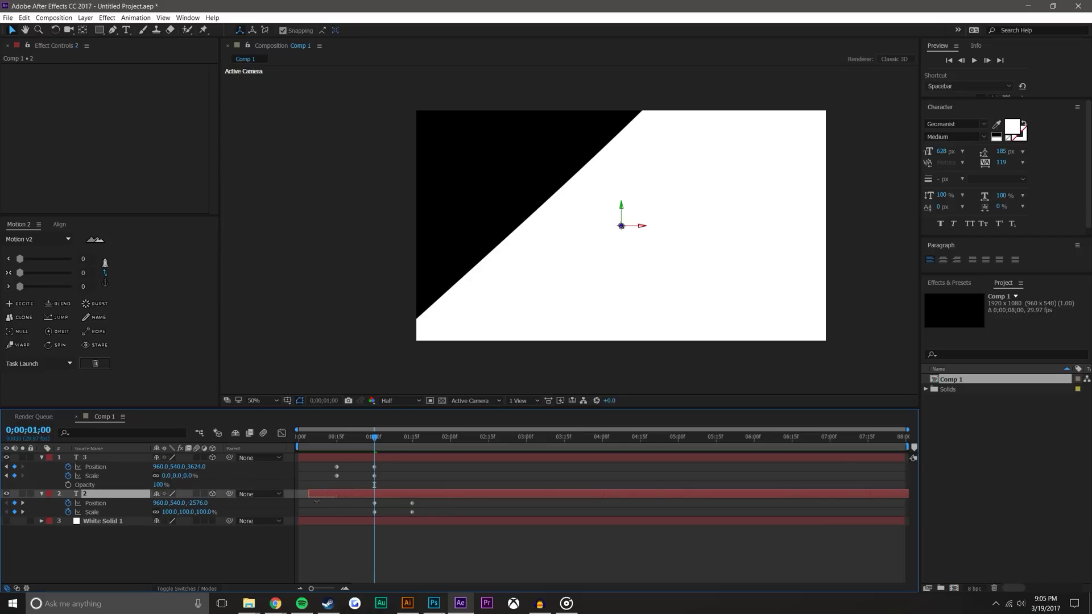
{"action": "left_click_drag", "start_coordinate": [298, 494], "coordinate": [374, 494]}
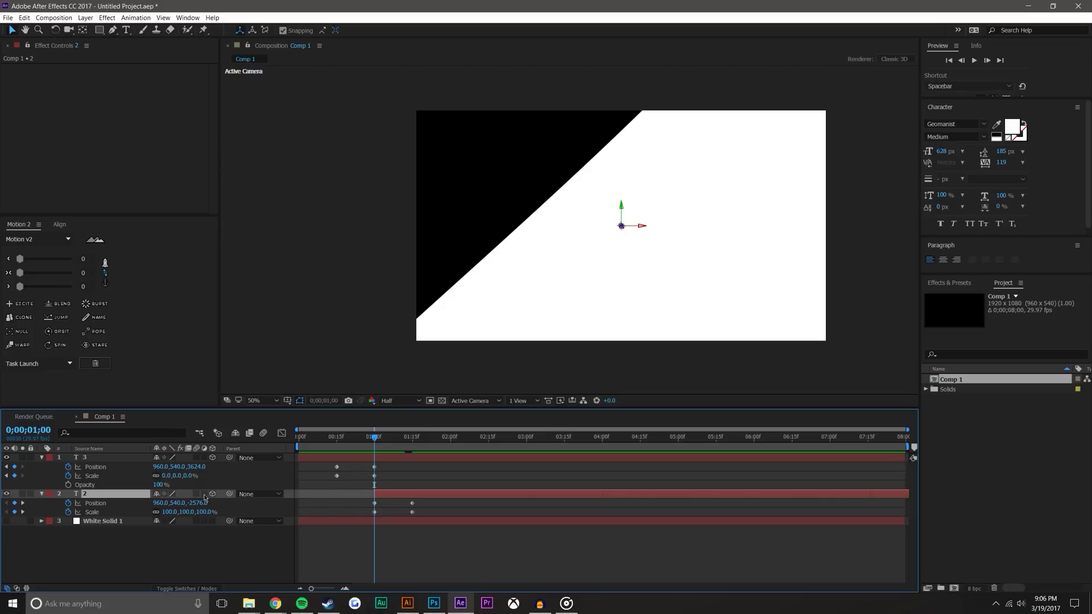
{"action": "mouse_move", "coordinate": [331, 437]}
{"action": "left_mouse_down"}
{"action": "mouse_move", "coordinate": [388, 436]}
{"action": "mouse_move", "coordinate": [329, 437]}
{"action": "mouse_move", "coordinate": [378, 428]}
{"action": "mouse_move", "coordinate": [374, 436]}
{"action": "left_mouse_up"}
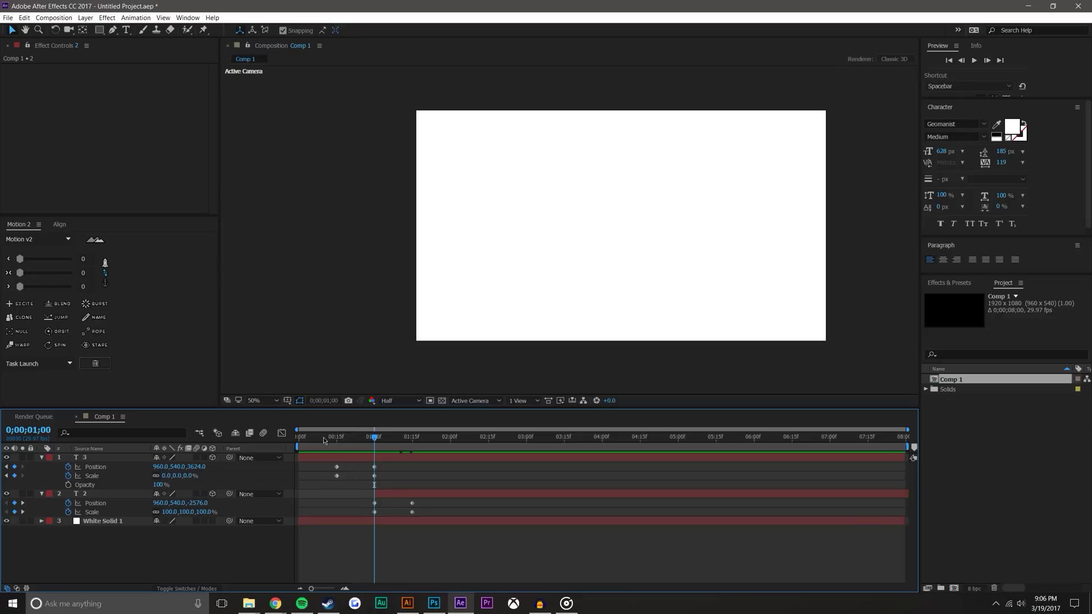
{"action": "mouse_move", "coordinate": [327, 437]}
{"action": "left_mouse_down"}
{"action": "mouse_move", "coordinate": [370, 442]}
{"action": "mouse_move", "coordinate": [372, 453]}
{"action": "left_mouse_up"}
Add a Fill effect to White Solid 1 and set its colour to white
{"action": "left_click", "coordinate": [102, 520]}
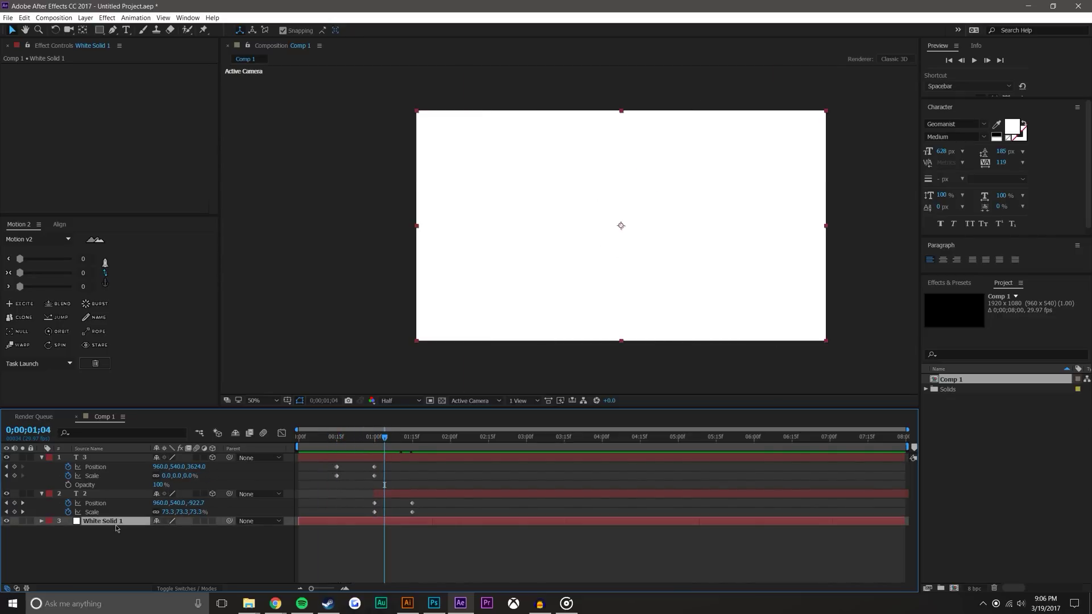
{"action": "left_click", "coordinate": [107, 17]}
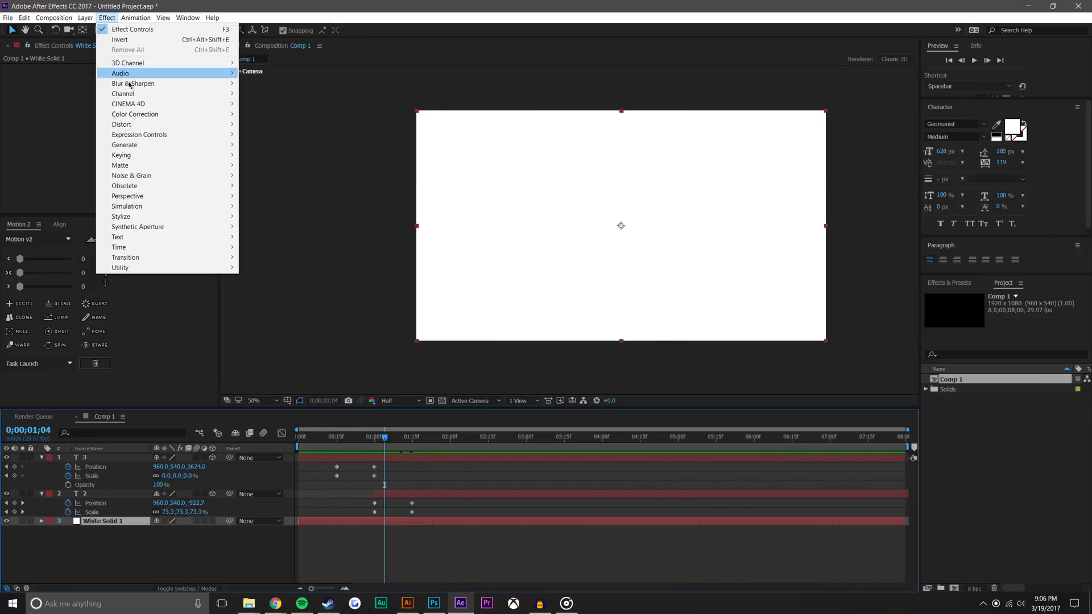
{"action": "mouse_move", "coordinate": [125, 145]}
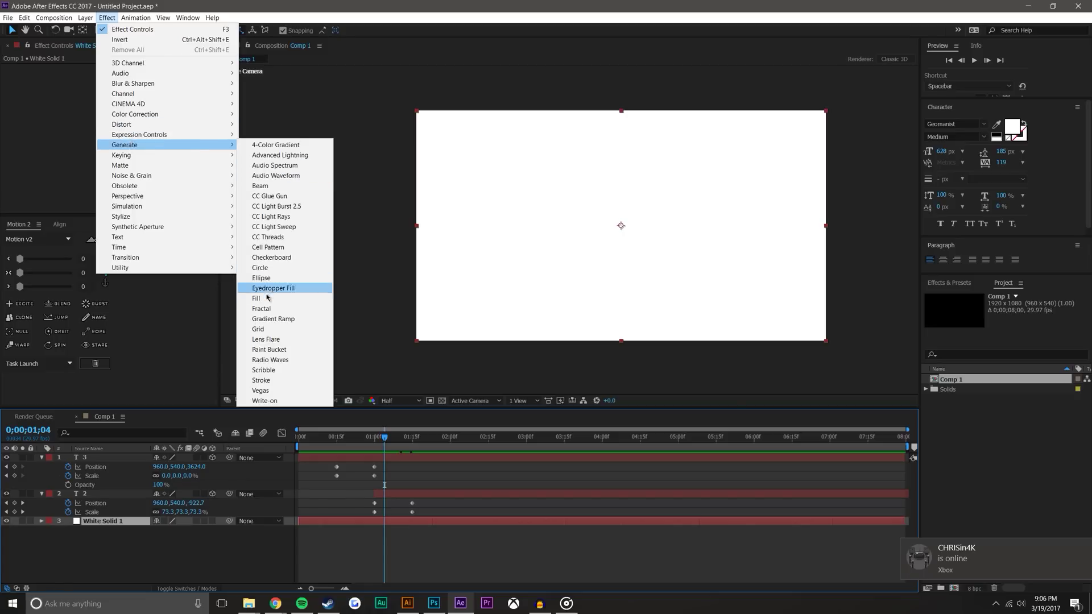
{"action": "left_click", "coordinate": [265, 298]}
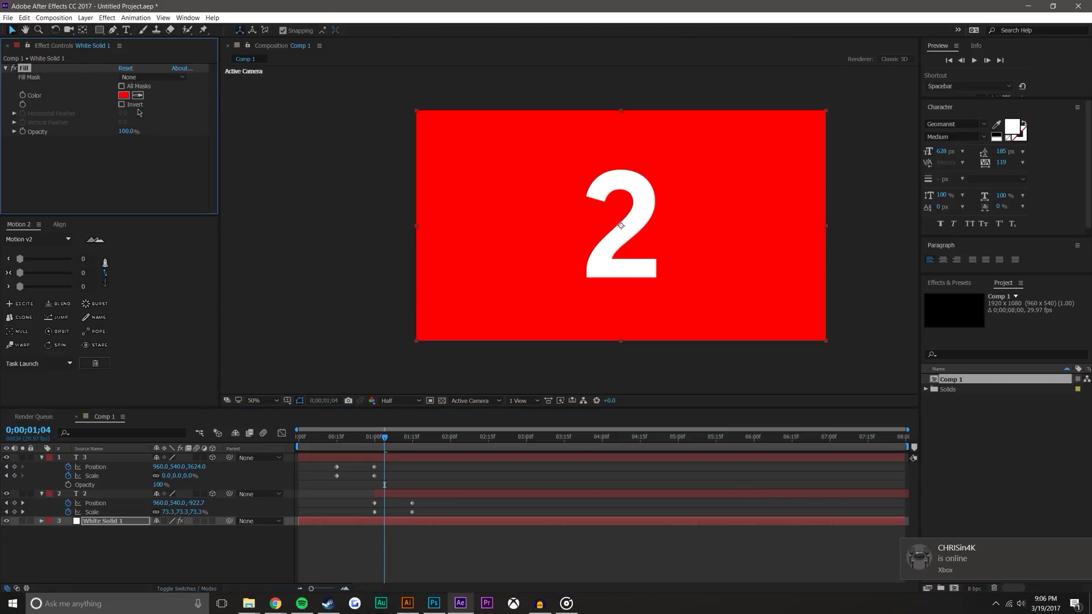
{"action": "left_click_drag", "start_coordinate": [333, 438], "coordinate": [372, 438]}
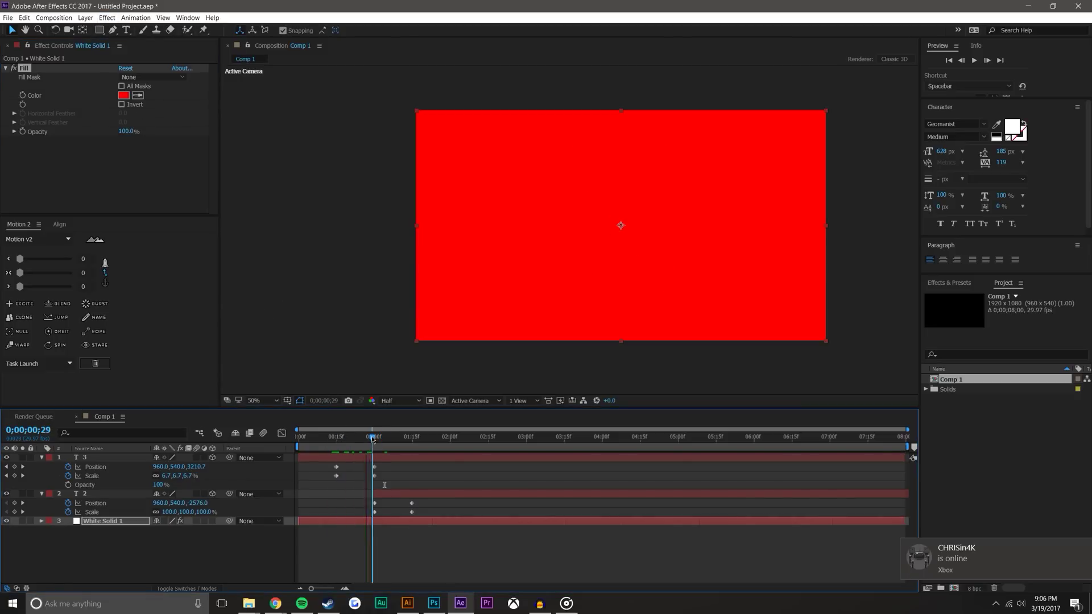
{"action": "left_click", "coordinate": [344, 588]}
{"action": "left_click_drag", "start_coordinate": [379, 439], "coordinate": [389, 446]}
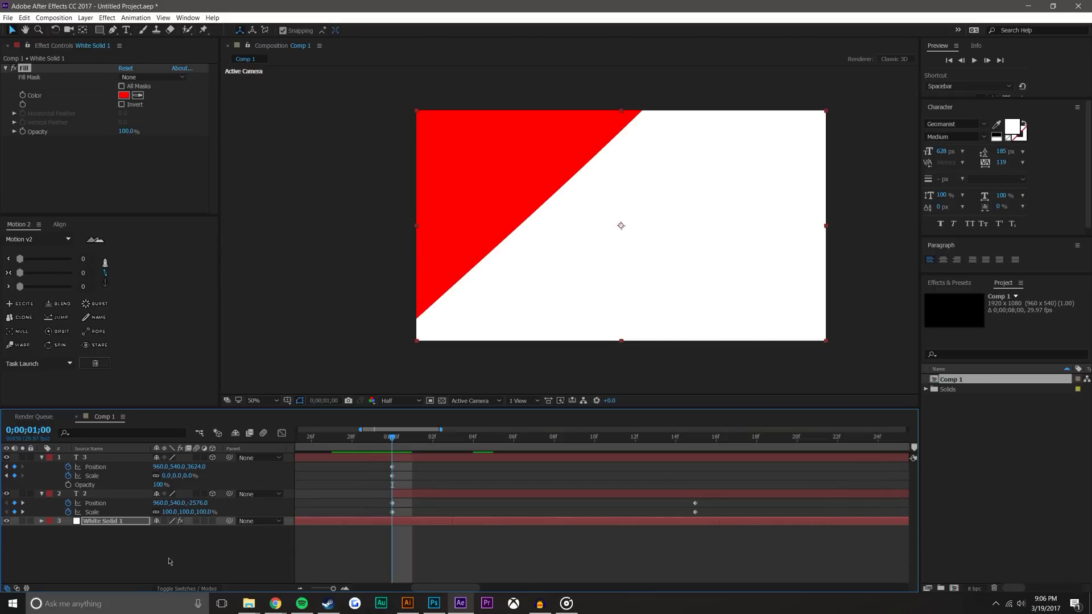
{"action": "left_click", "coordinate": [23, 97]}
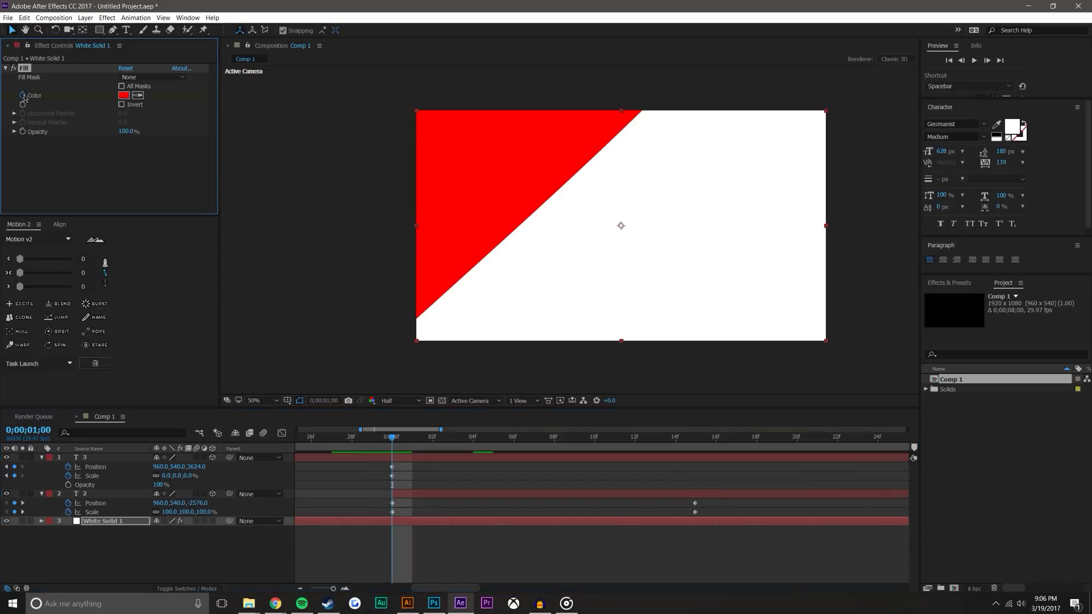
{"action": "left_click", "coordinate": [138, 97]}
{"action": "left_click", "coordinate": [576, 269]}
{"action": "left_click", "coordinate": [456, 540]}
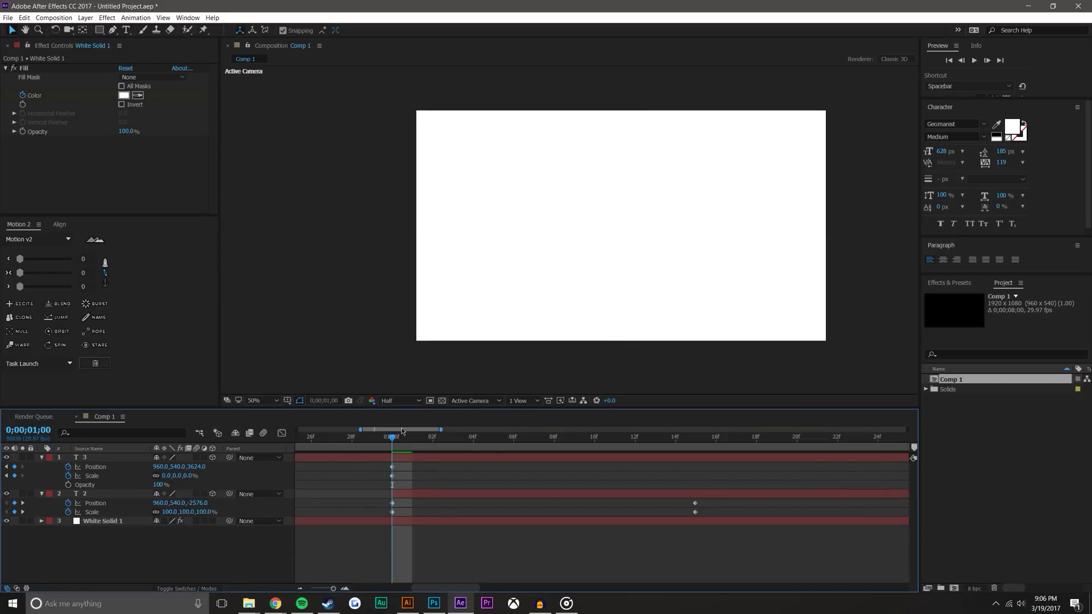
Go to 0;00;01;01 and reveal White Solid 1's keyframed Fill Color
{"action": "left_click", "coordinate": [406, 438]}
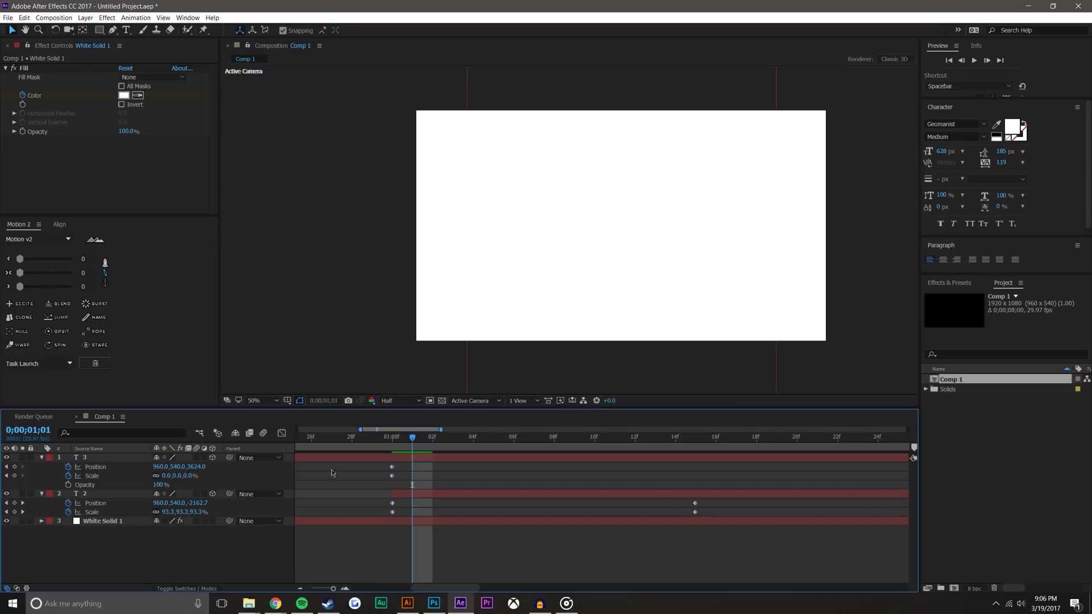
{"action": "left_click", "coordinate": [99, 520]}
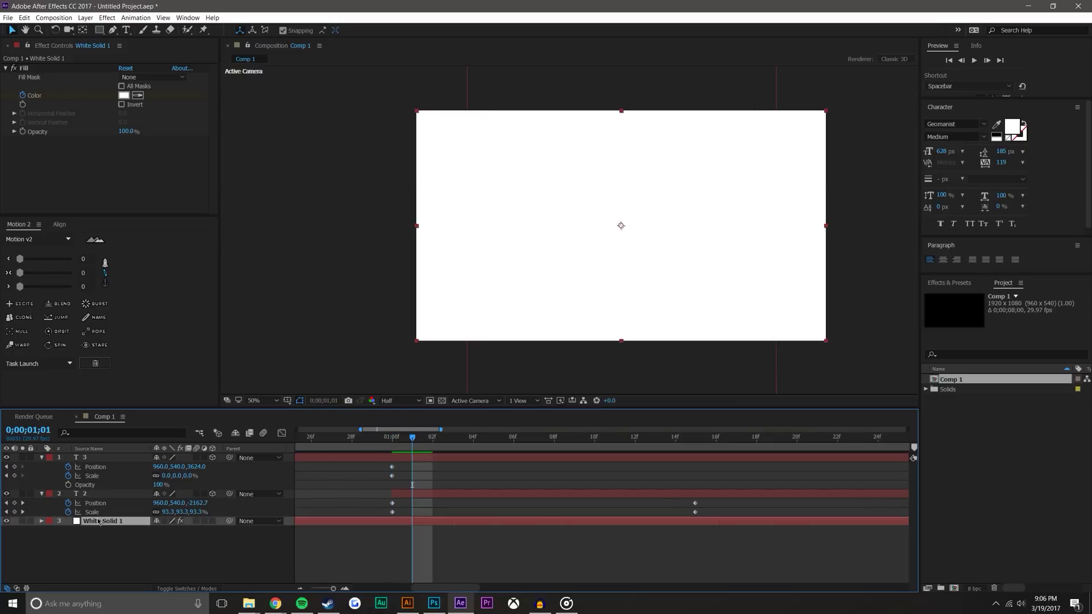
{"action": "key", "text": "u"}
Paste a black Fill Color keyframe at frame 24 and shift it to 01:00f
{"action": "left_click", "coordinate": [392, 540]}
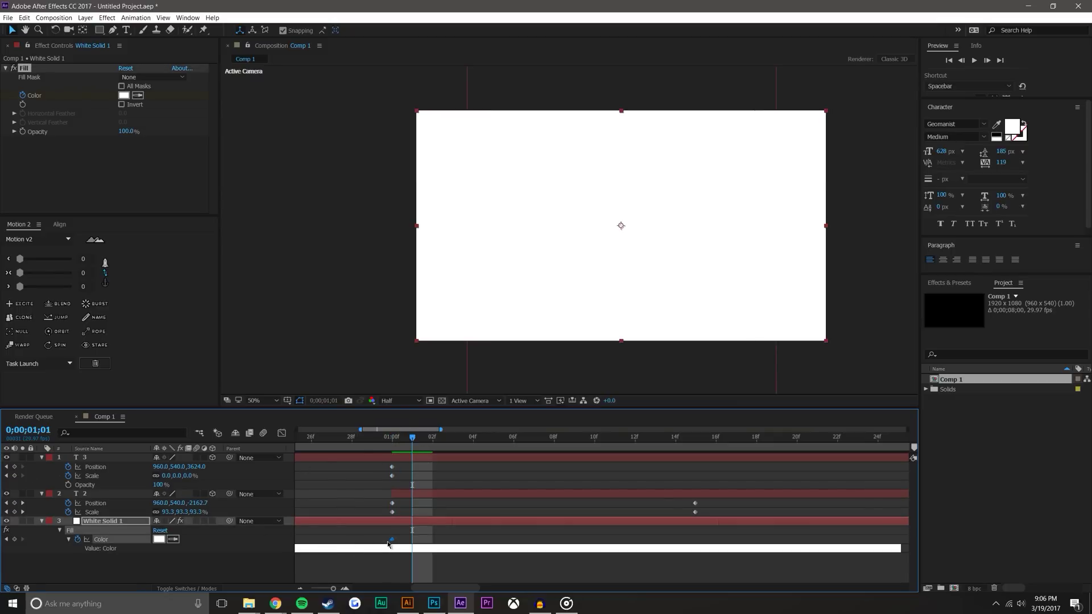
{"action": "left_click", "coordinate": [389, 448]}
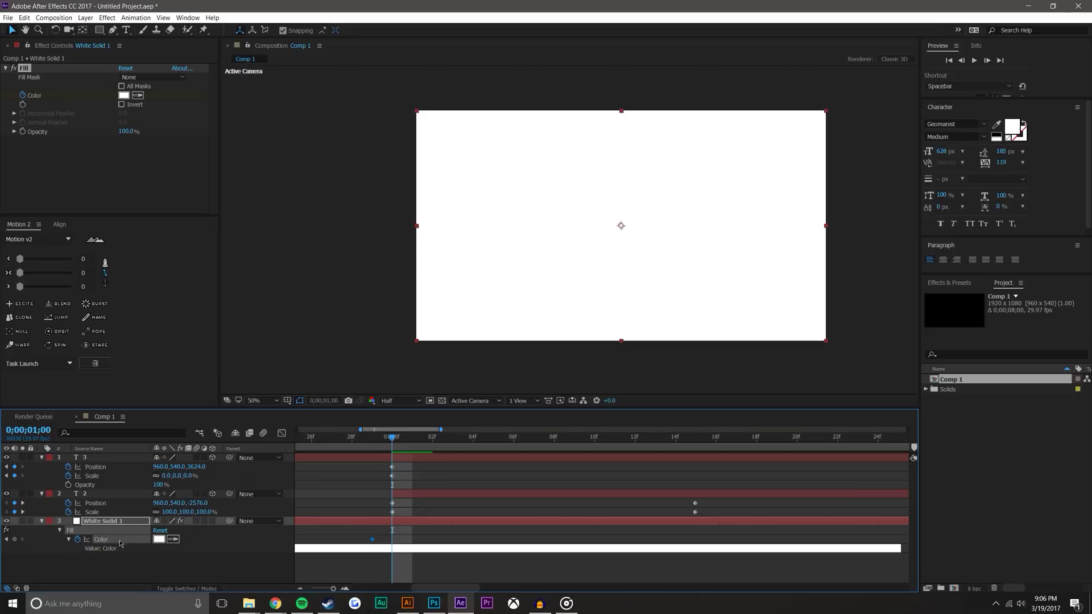
{"action": "left_click_drag", "start_coordinate": [373, 434], "coordinate": [212, 524]}
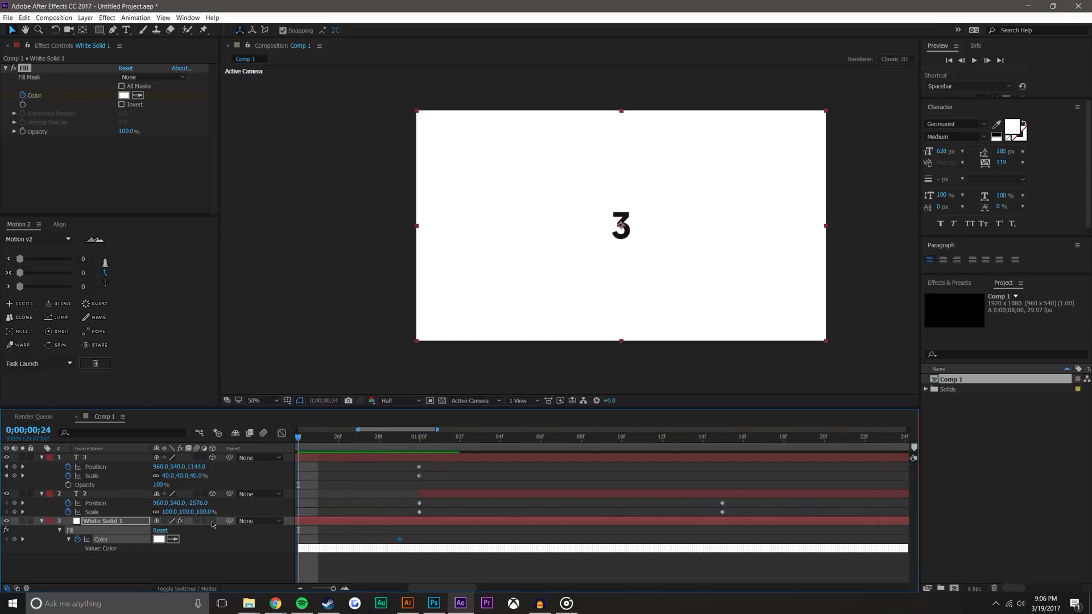
{"action": "left_click", "coordinate": [220, 560]}
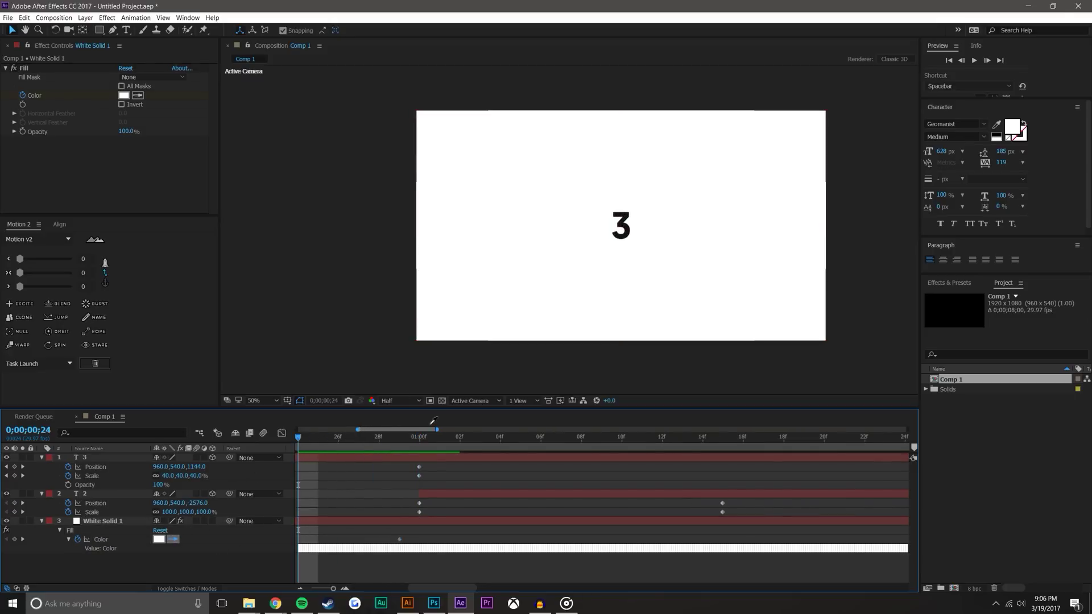
{"action": "key", "text": "ctrl+z"}
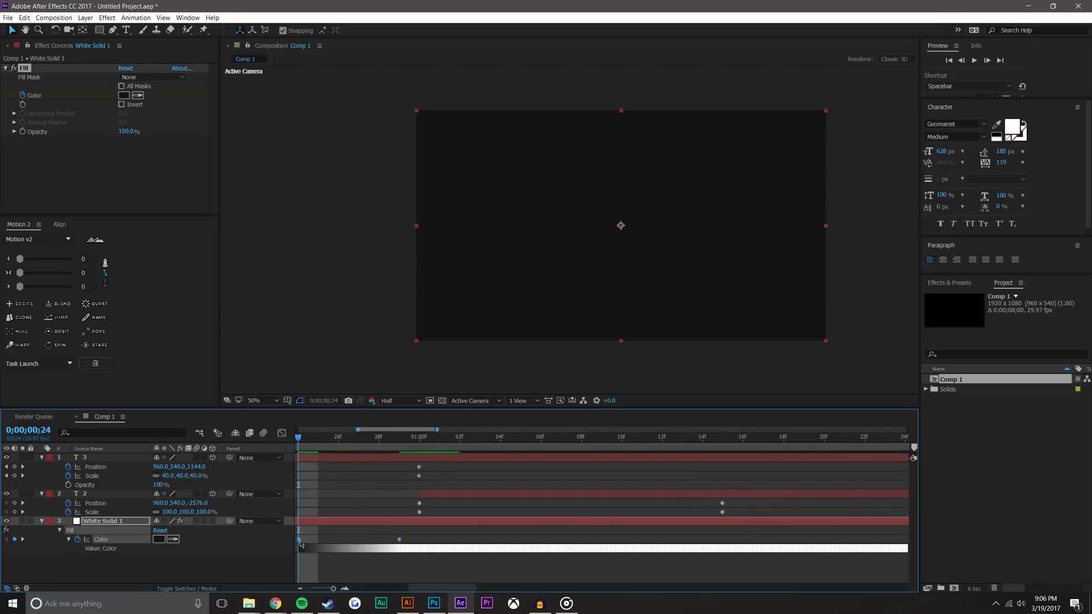
{"action": "left_click_drag", "start_coordinate": [299, 540], "coordinate": [475, 539]}
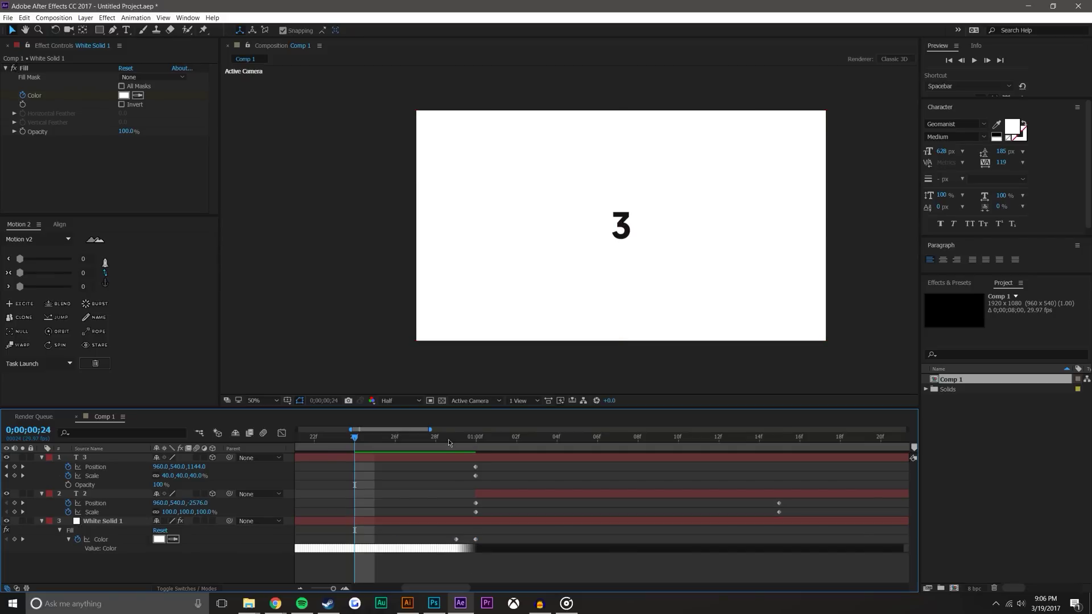
Zoom the timeline out and scrub to the frame where the 2 is large
{"action": "left_click_drag", "start_coordinate": [449, 441], "coordinate": [395, 440]}
{"action": "scroll", "coordinate": [646, 239], "scroll_direction": "down", "scroll_amount": 2}
{"action": "left_click", "coordinate": [301, 589]}
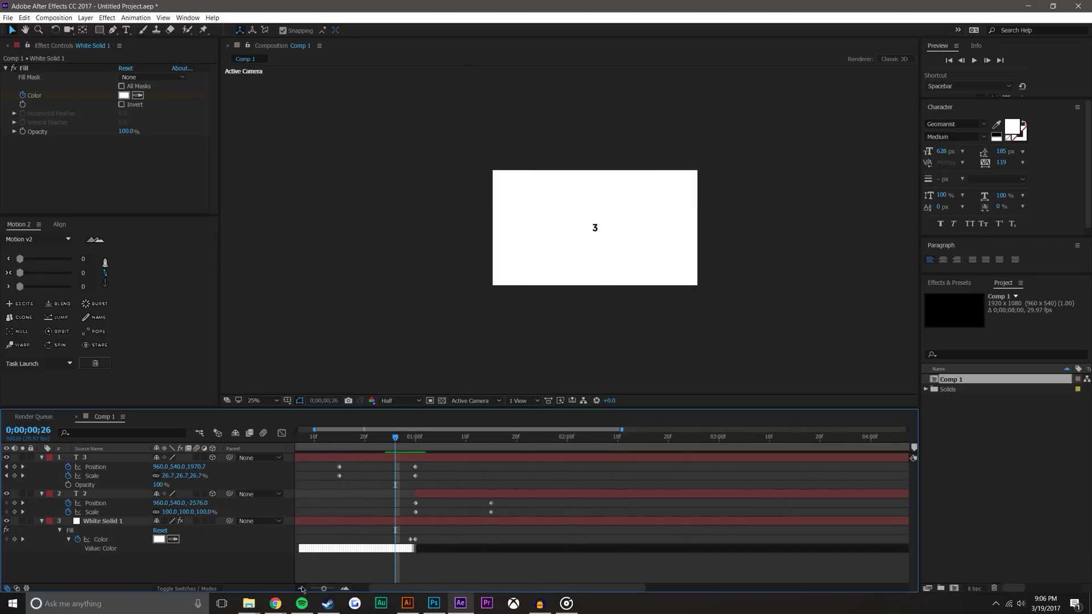
{"action": "left_click_drag", "start_coordinate": [333, 442], "coordinate": [413, 439]}
{"action": "scroll", "coordinate": [631, 259], "scroll_direction": "up", "scroll_amount": 2}
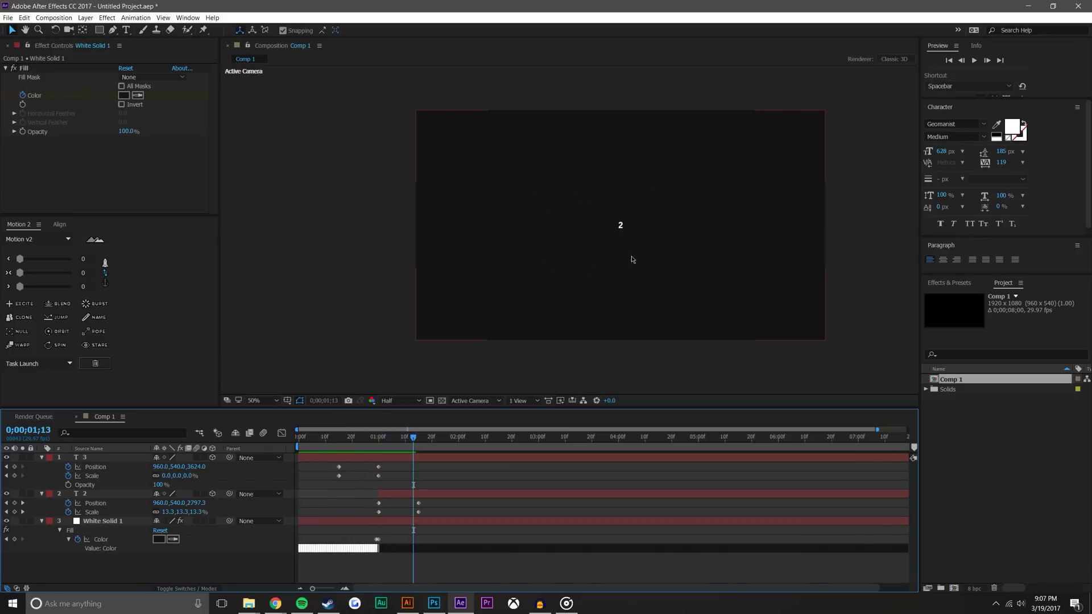
{"action": "left_click", "coordinate": [394, 441]}
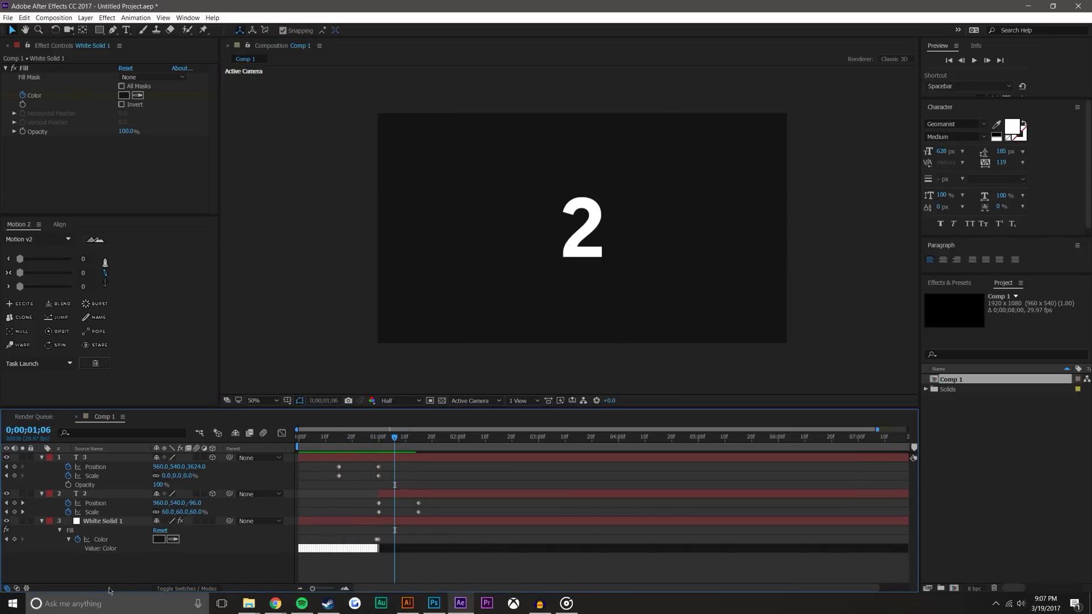
Duplicate the 2 text layer below itself and shift the copy's keyframes later
{"action": "left_click", "coordinate": [101, 496]}
{"action": "key", "text": "ctrl+d"}
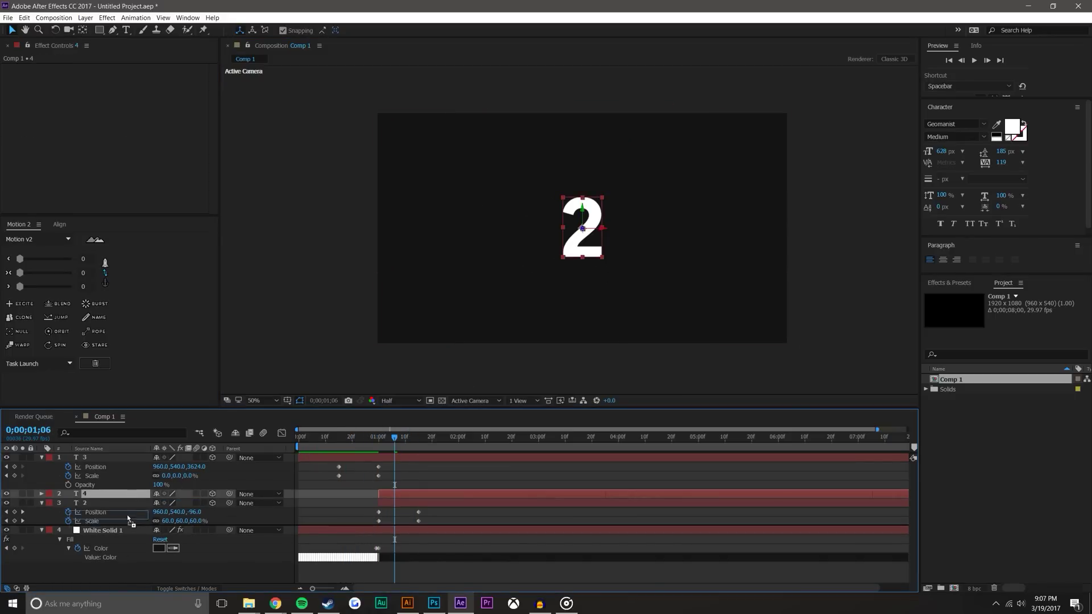
{"action": "left_click_drag", "start_coordinate": [128, 530], "coordinate": [128, 529]}
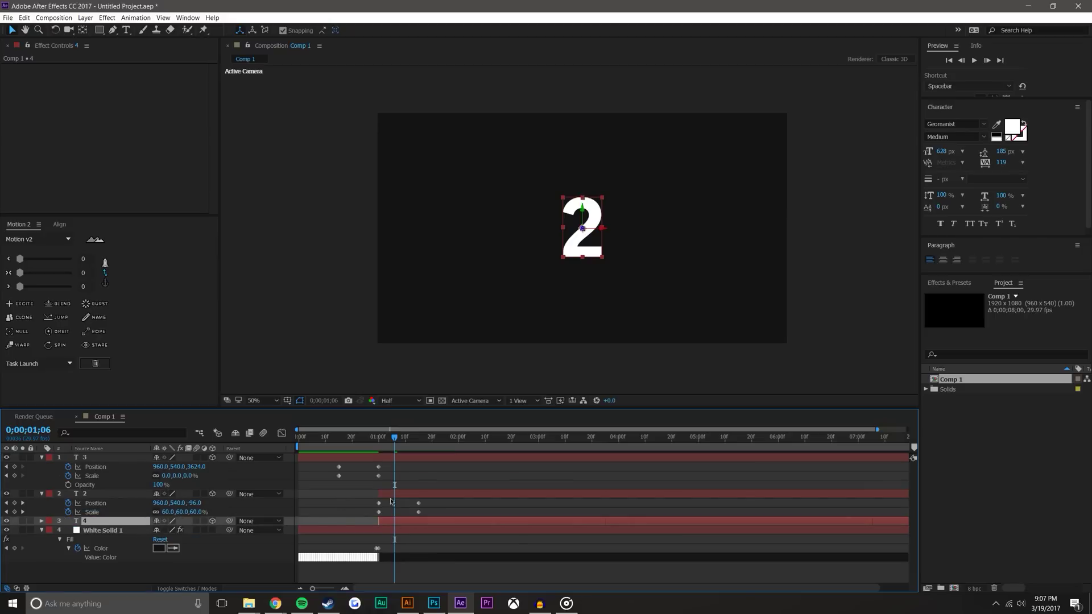
{"action": "key", "text": "u"}
{"action": "left_click_drag", "start_coordinate": [379, 530], "coordinate": [419, 530]}
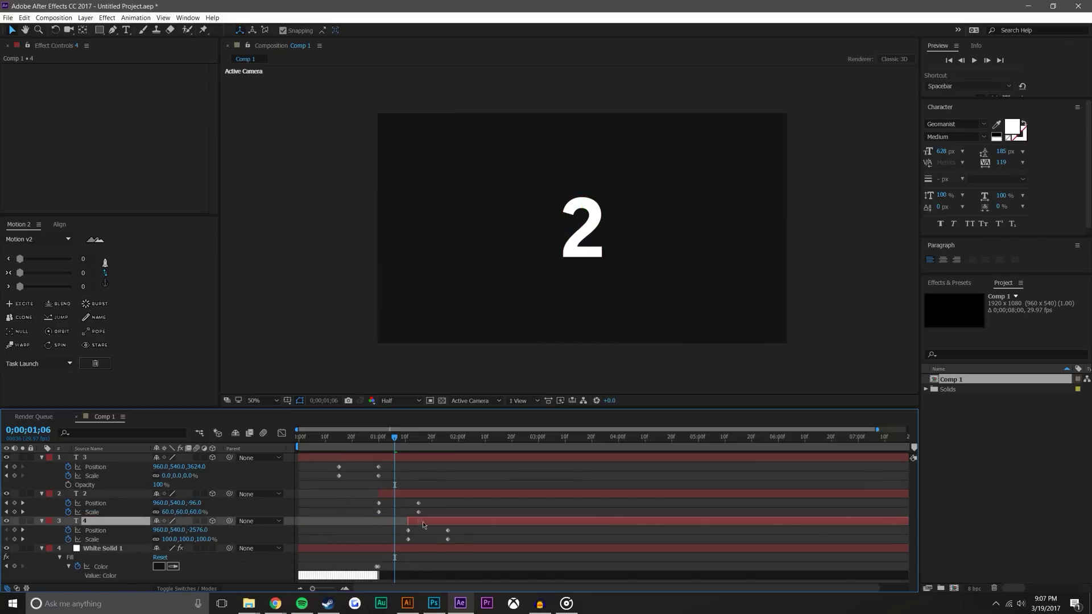
Change the copy's text to 1 and nudge it slightly left
{"action": "left_click", "coordinate": [373, 437]}
{"action": "left_click_drag", "start_coordinate": [373, 441], "coordinate": [438, 442]}
{"action": "double_click", "coordinate": [591, 245]}
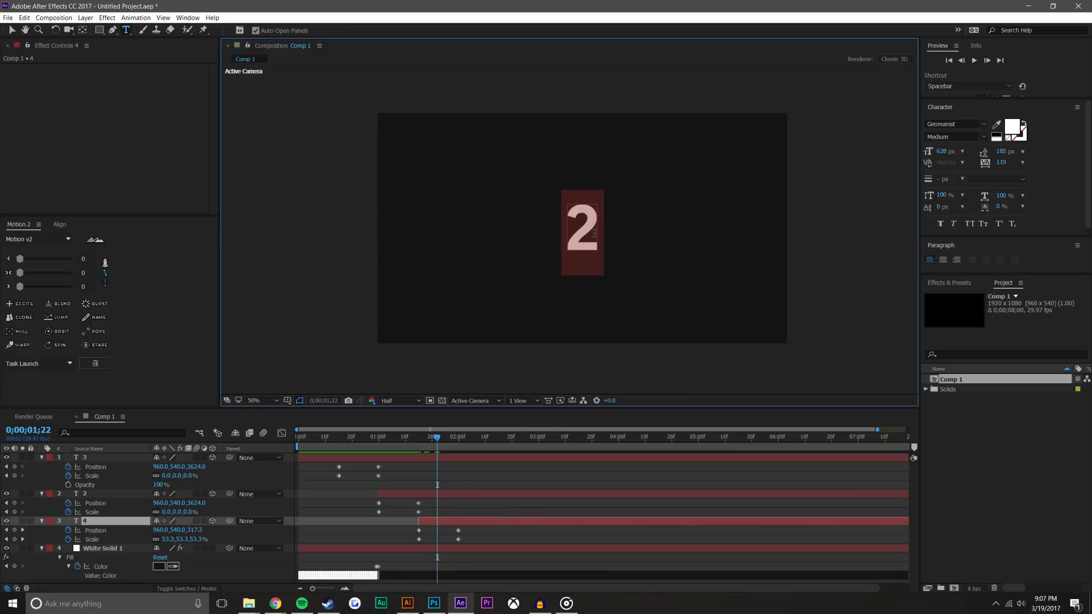
{"action": "type", "text": "1"}
{"action": "left_click", "coordinate": [12, 30]}
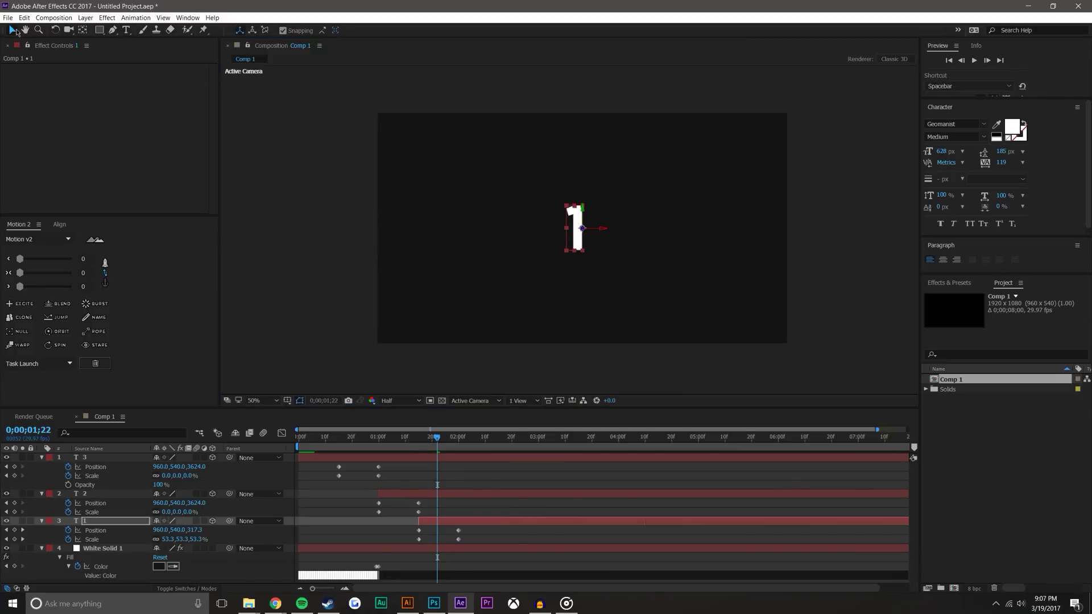
{"action": "scroll", "coordinate": [652, 225], "scroll_direction": "up", "scroll_amount": 2}
{"action": "scroll", "coordinate": [652, 225], "scroll_direction": "up", "scroll_amount": 2}
{"action": "left_click_drag", "start_coordinate": [651, 225], "coordinate": [615, 247]}
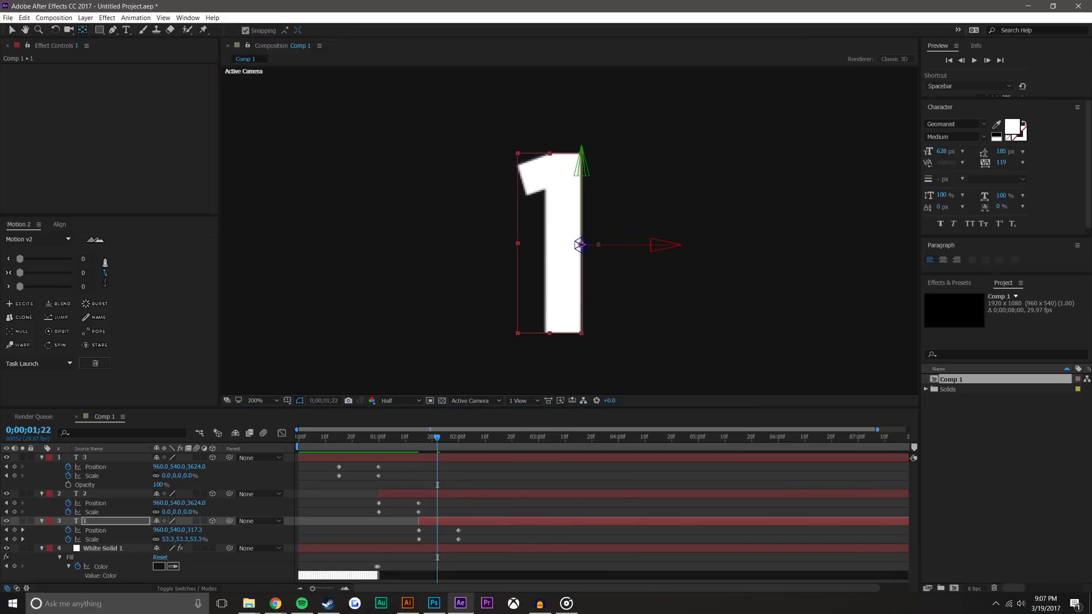
{"action": "left_click_drag", "start_coordinate": [564, 240], "coordinate": [526, 240]}
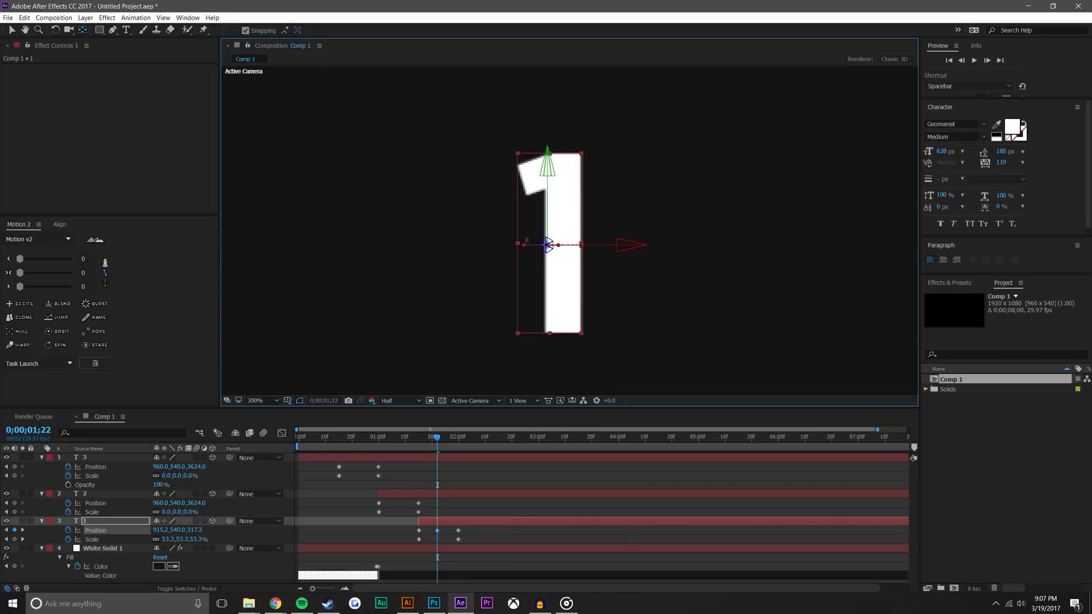
{"action": "left_click", "coordinate": [90, 97]}
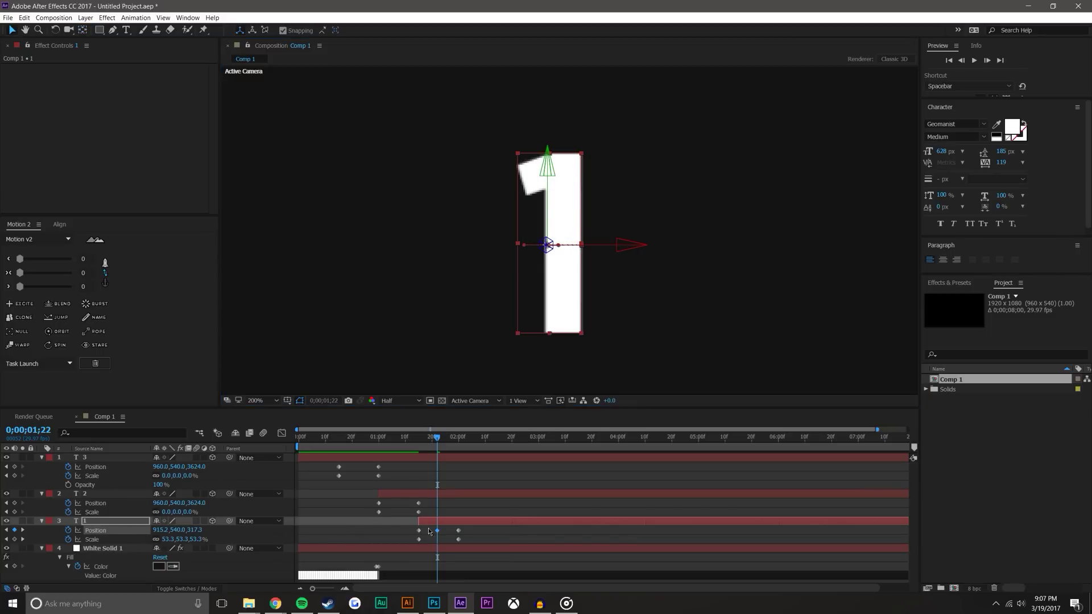
Move the 1's new Position keyframe onto its 01;15 starting keyframe
{"action": "left_click_drag", "start_coordinate": [434, 529], "coordinate": [419, 538]}
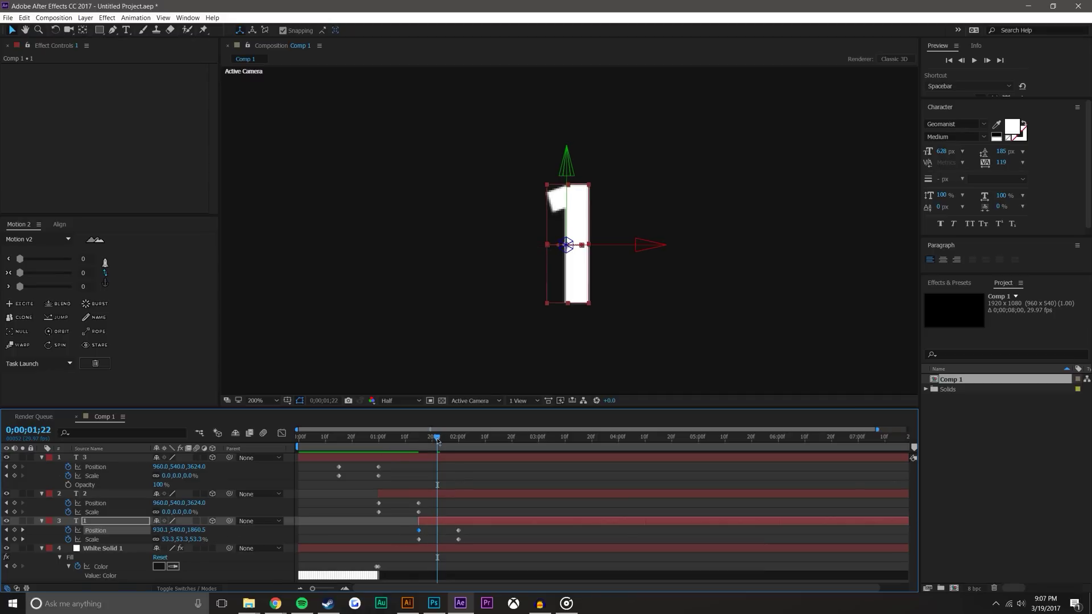
{"action": "left_click_drag", "start_coordinate": [437, 438], "coordinate": [474, 444]}
{"action": "key", "text": "j"}
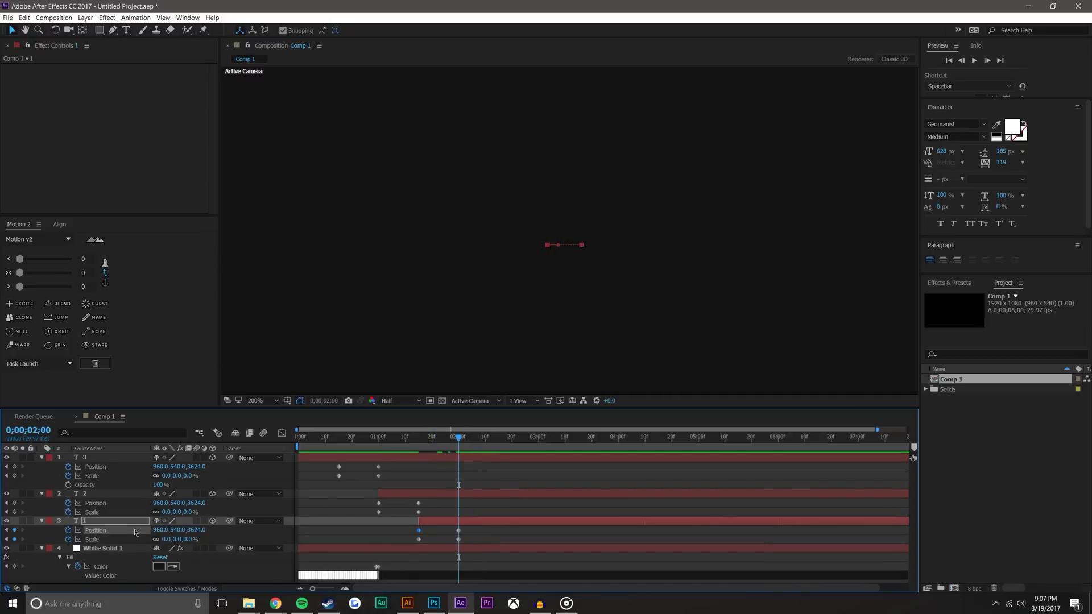
{"action": "left_click", "coordinate": [254, 534]}
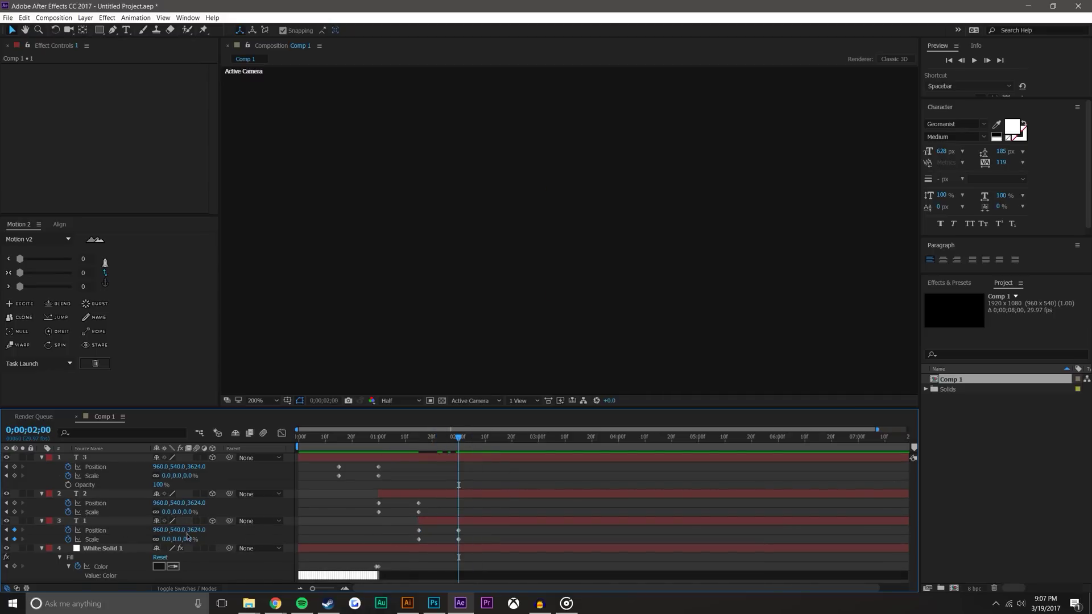
{"action": "left_click", "coordinate": [430, 450]}
{"action": "key", "text": "j"}
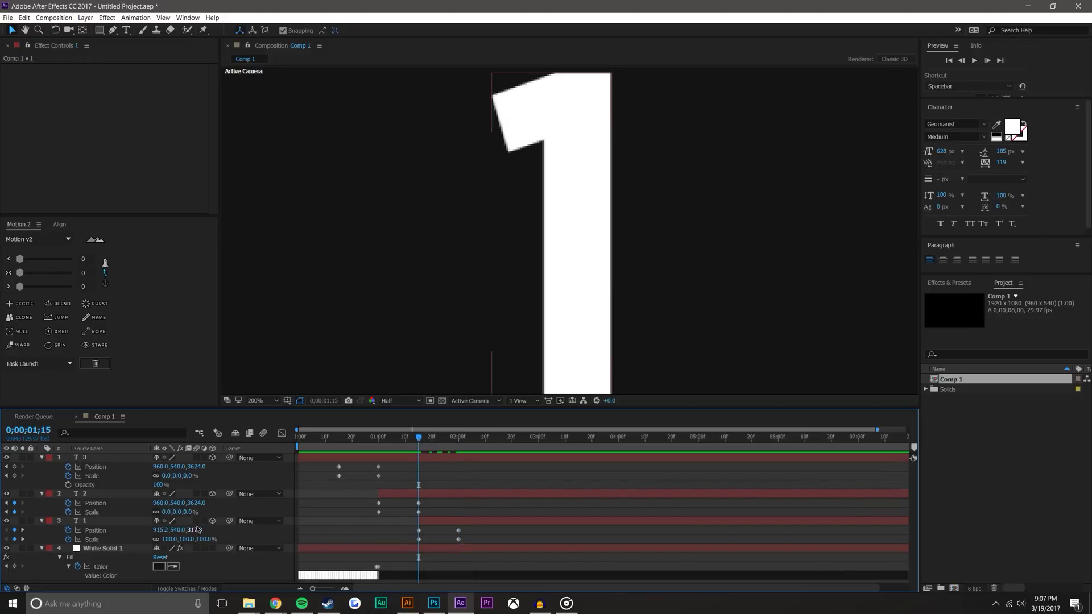
{"action": "left_click", "coordinate": [361, 479]}
Set the 1's Position X to 915.2 at 02;00 and preview the 2-to-1 change
{"action": "left_click", "coordinate": [160, 530]}
{"action": "left_click_drag", "start_coordinate": [418, 440], "coordinate": [459, 438]}
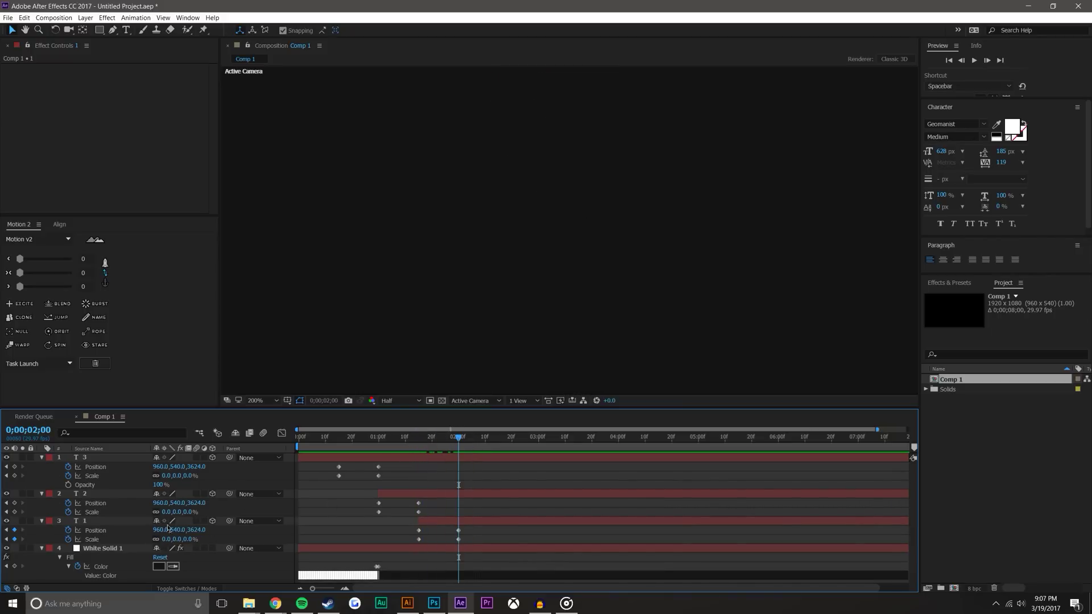
{"action": "left_click_drag", "start_coordinate": [433, 439], "coordinate": [419, 441]}
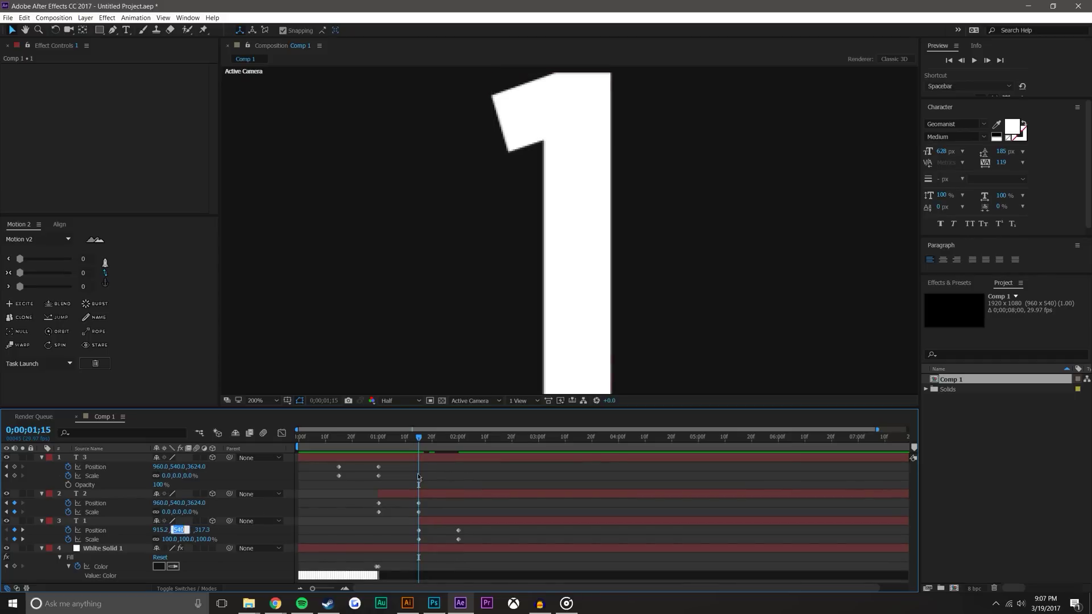
{"action": "left_click", "coordinate": [463, 442]}
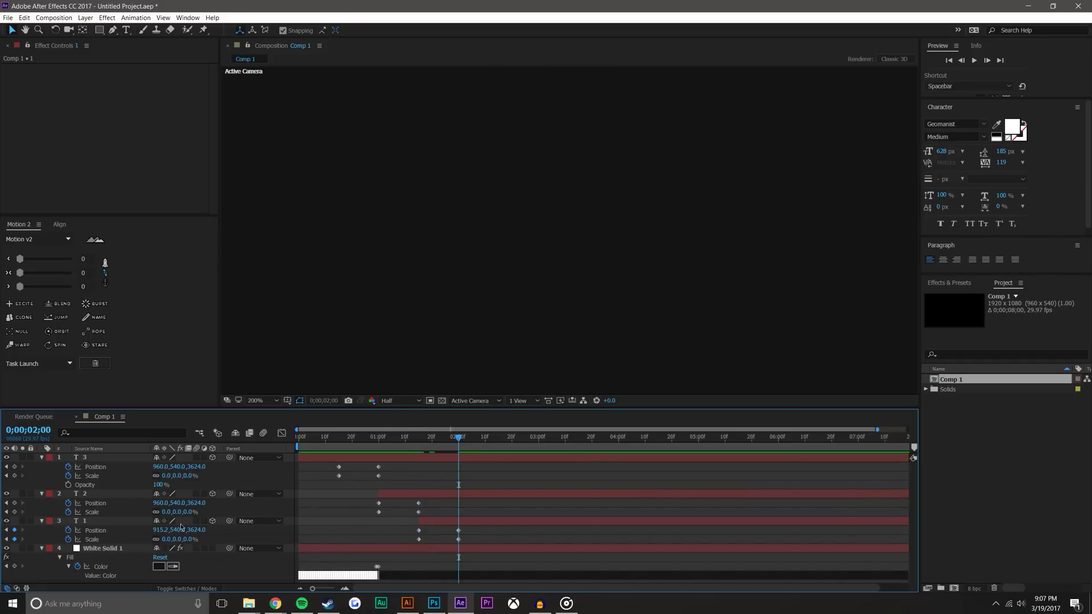
{"action": "left_click_drag", "start_coordinate": [416, 436], "coordinate": [431, 439]}
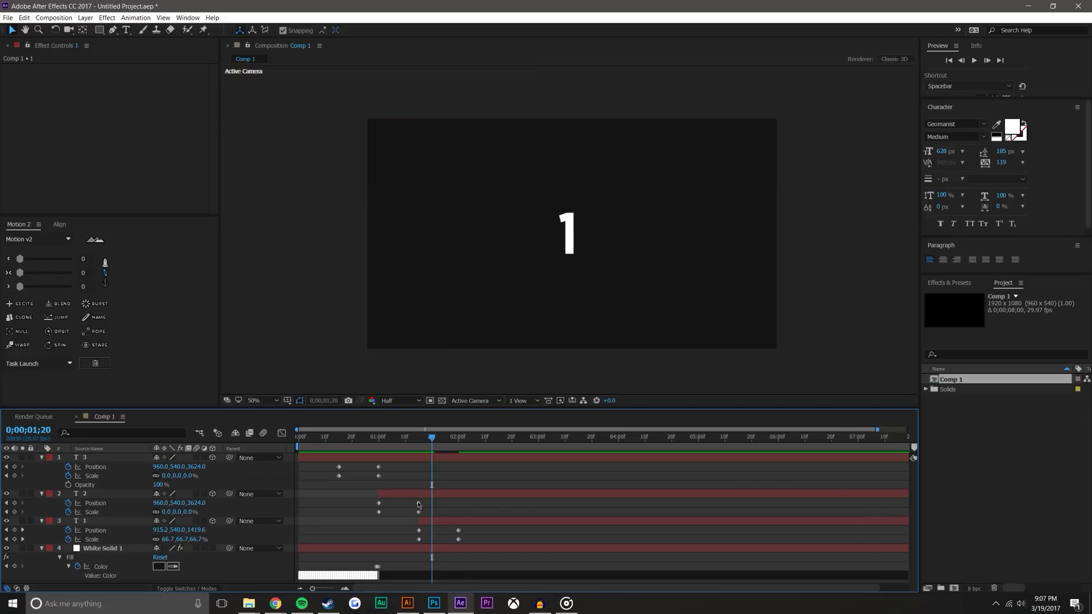
{"action": "left_click_drag", "start_coordinate": [432, 437], "coordinate": [422, 446]}
Set the 1's Position Z to -2576 at 0;00;01;15 and check its fly-in
{"action": "left_click", "coordinate": [570, 239]}
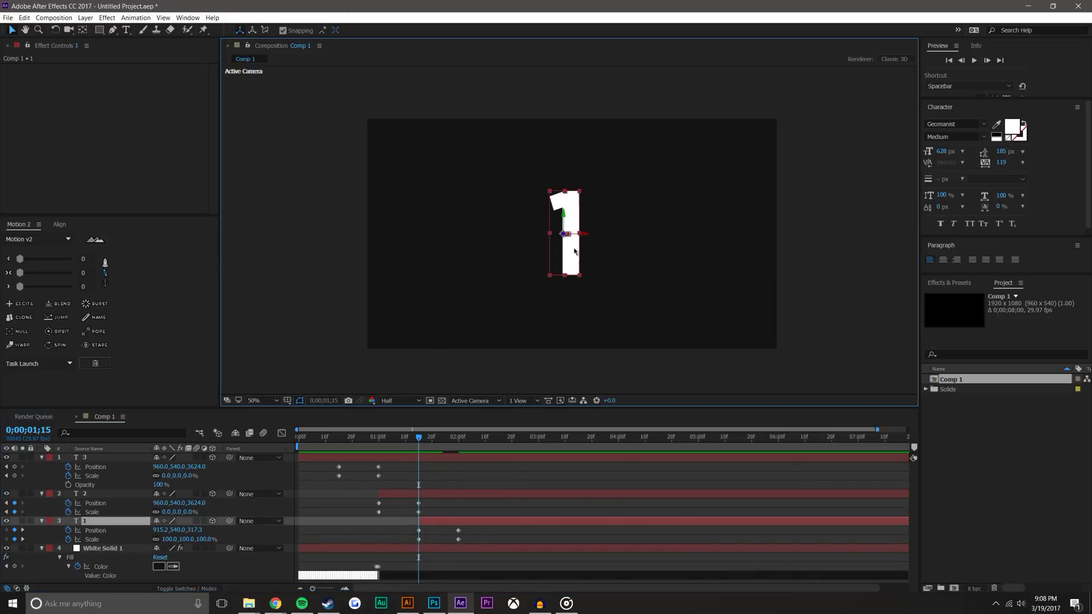
{"action": "key", "text": "Return"}
{"action": "scroll", "coordinate": [577, 268], "scroll_direction": "up", "scroll_amount": 3}
{"action": "scroll", "coordinate": [562, 257], "scroll_direction": "up", "scroll_amount": 2}
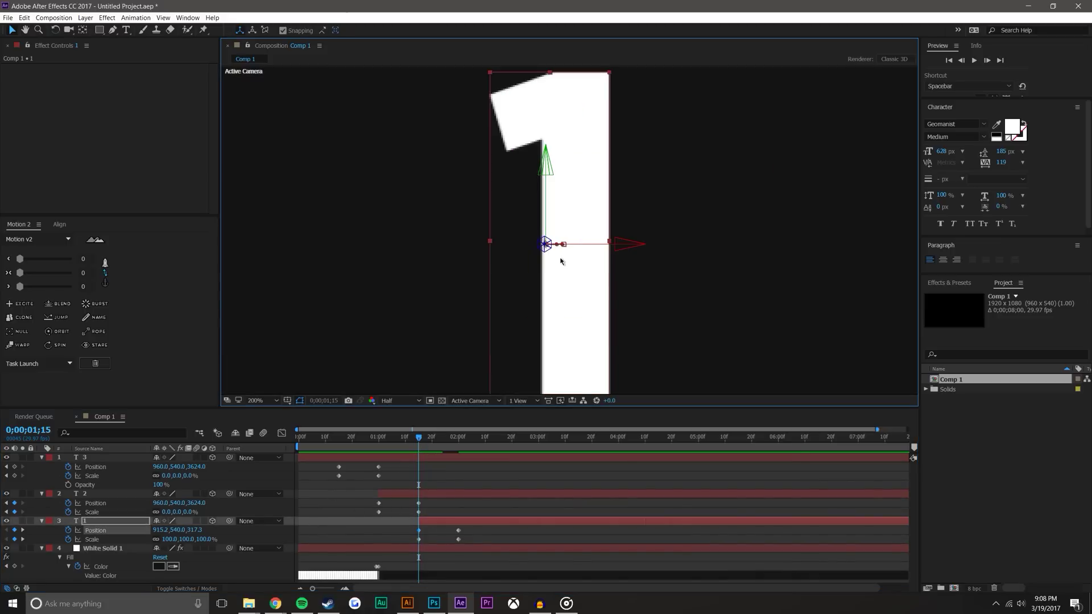
{"action": "scroll", "coordinate": [554, 260], "scroll_direction": "up", "scroll_amount": 2}
{"action": "key", "text": "slash"}
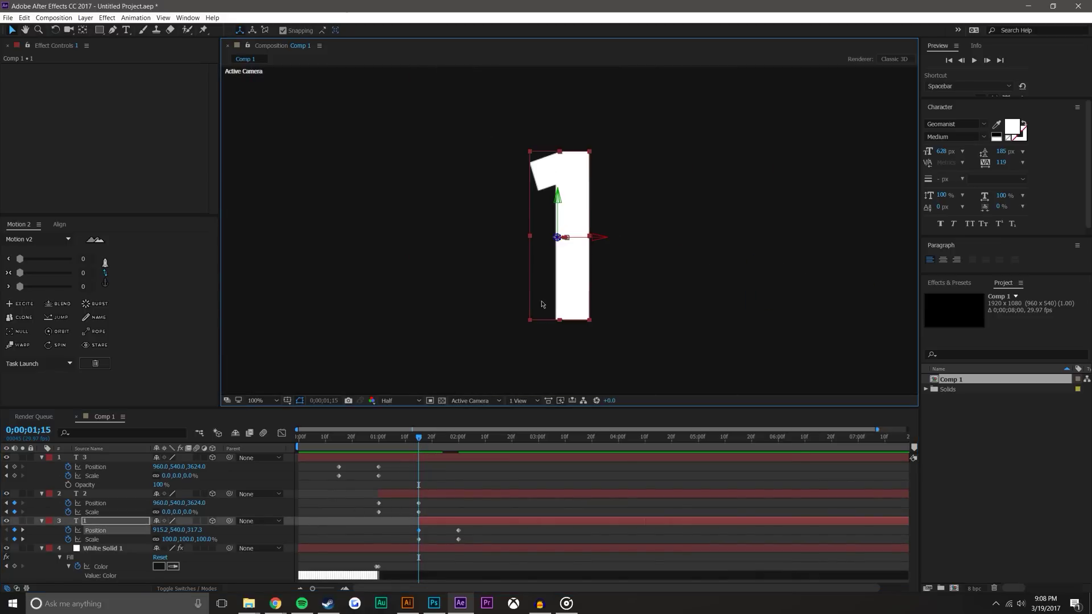
{"action": "left_click_drag", "start_coordinate": [414, 440], "coordinate": [378, 440]}
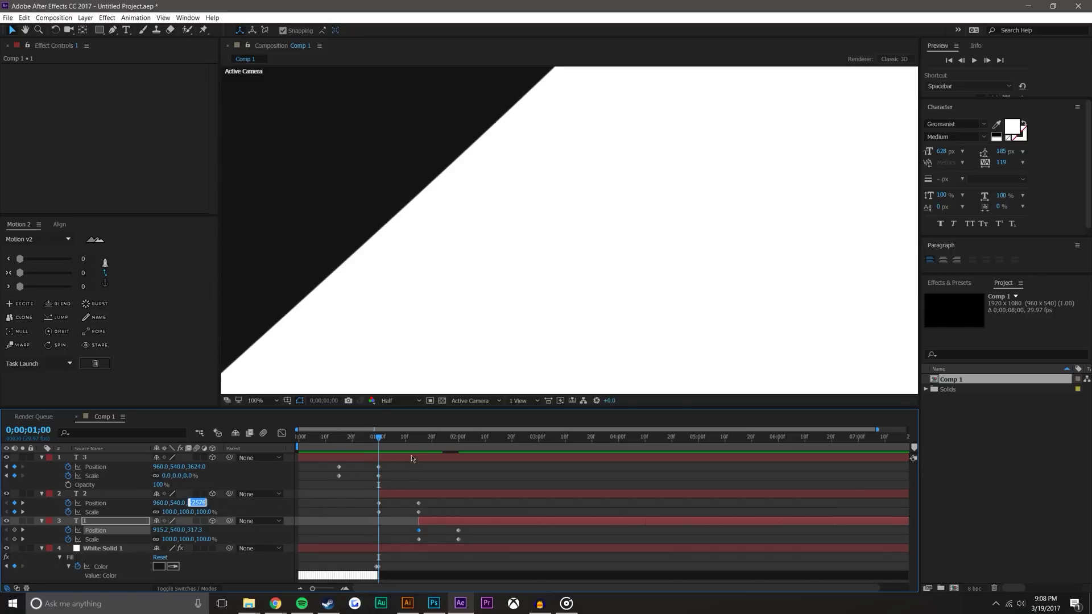
{"action": "key", "text": "k"}
{"action": "type", "text": "-2576"}
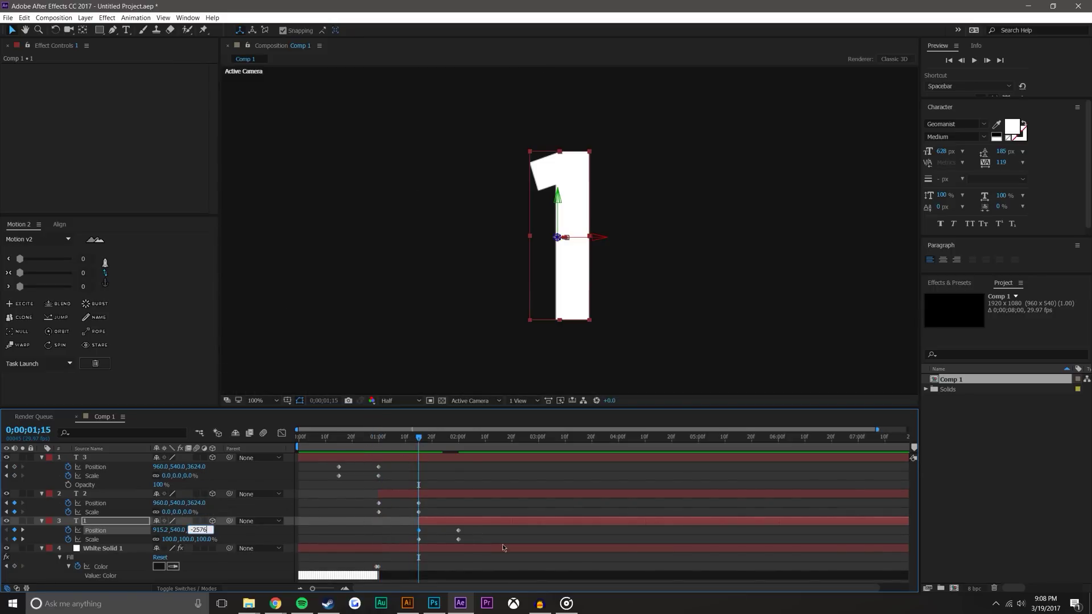
{"action": "left_click", "coordinate": [484, 558]}
{"action": "scroll", "coordinate": [475, 305], "scroll_direction": "down", "scroll_amount": 5}
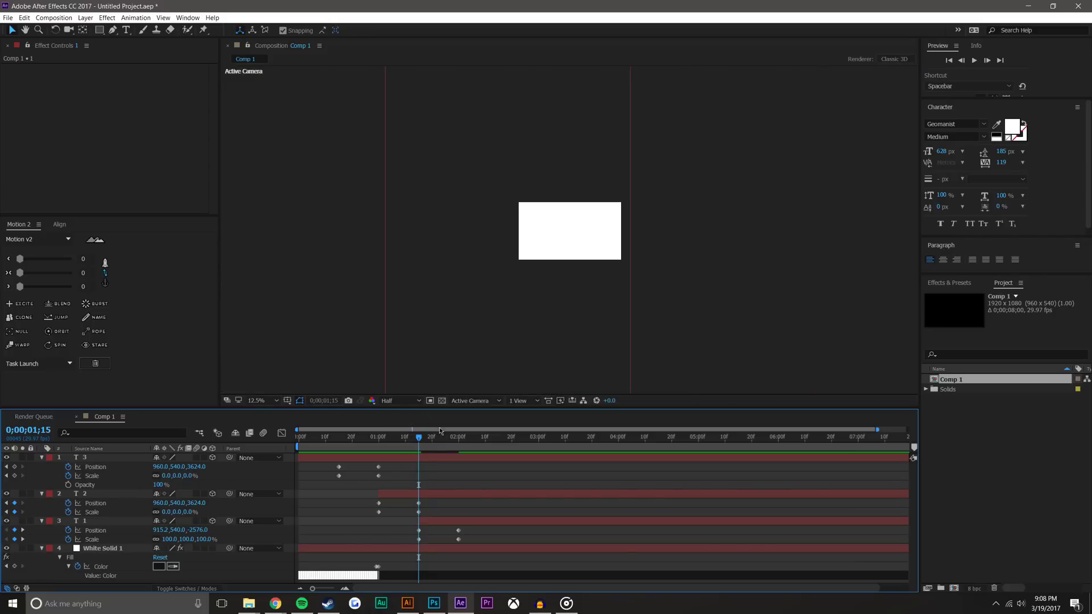
{"action": "mouse_move", "coordinate": [419, 441]}
{"action": "left_mouse_down"}
{"action": "mouse_move", "coordinate": [336, 437]}
{"action": "mouse_move", "coordinate": [425, 432]}
{"action": "mouse_move", "coordinate": [409, 427]}
{"action": "mouse_move", "coordinate": [428, 421]}
{"action": "left_mouse_up"}
{"action": "scroll", "coordinate": [569, 279], "scroll_direction": "up", "scroll_amount": 4}
{"action": "left_click", "coordinate": [558, 218]}
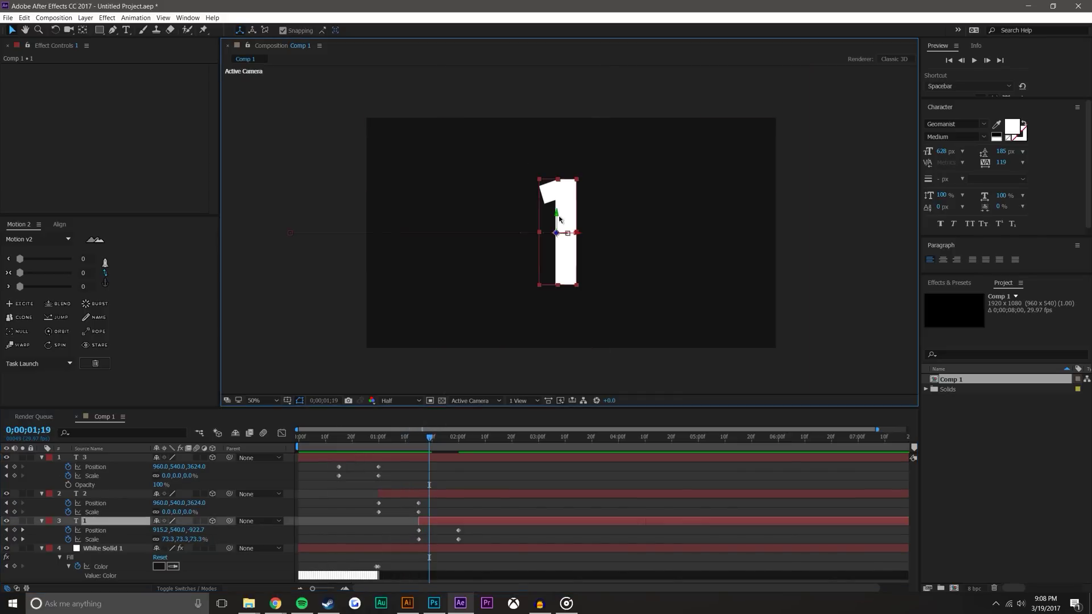
Adjust the 1 text's fill, then add a white background Fill Color keyframe near 1;15
{"action": "double_click", "coordinate": [575, 222]}
{"action": "left_click", "coordinate": [1022, 122]}
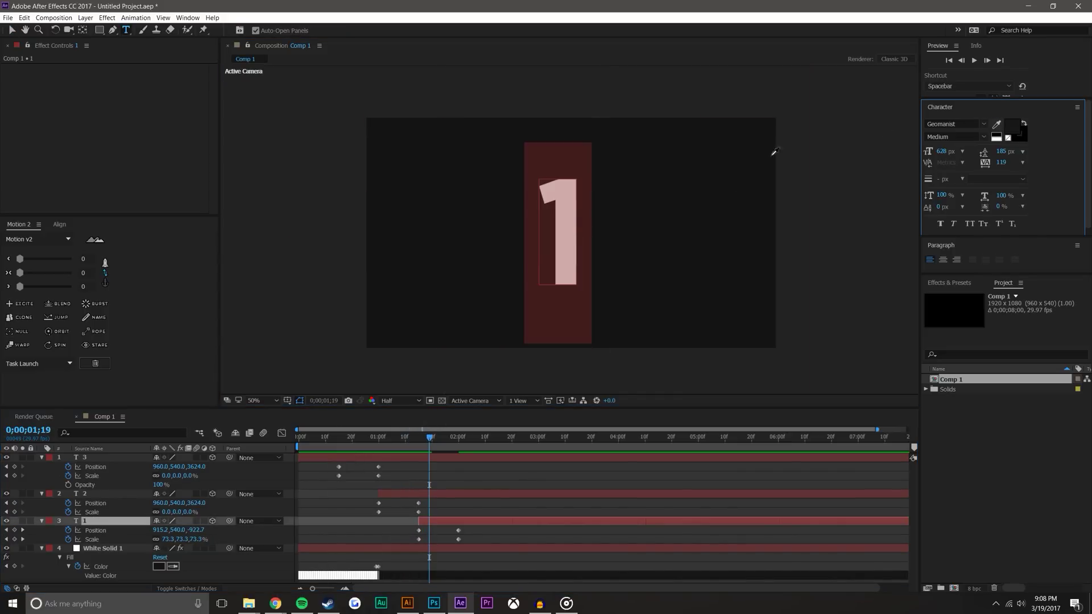
{"action": "left_click_drag", "start_coordinate": [429, 448], "coordinate": [419, 443]}
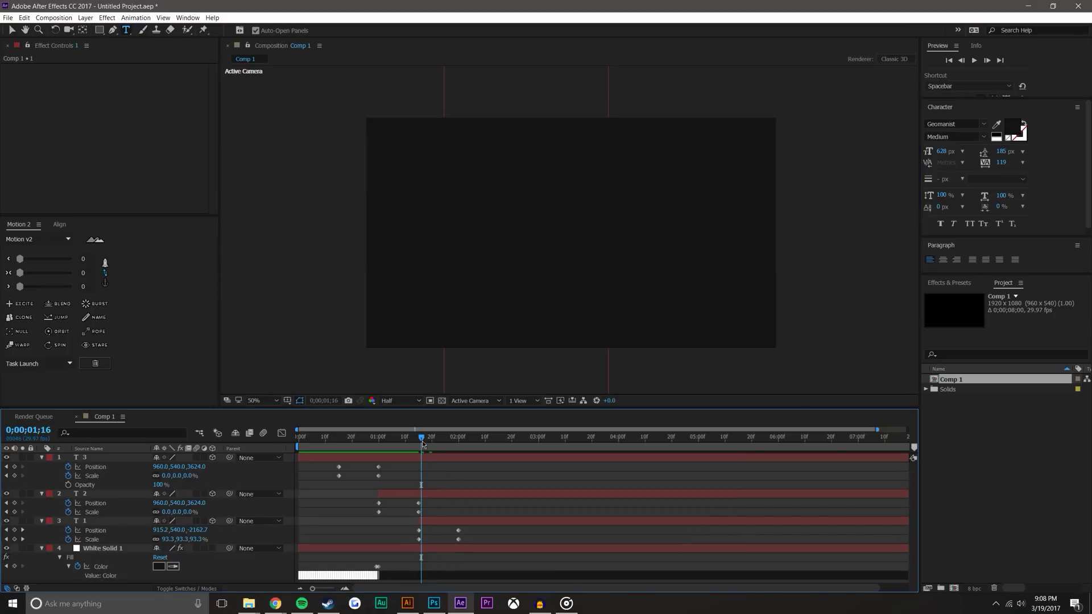
{"action": "left_click", "coordinate": [346, 589]}
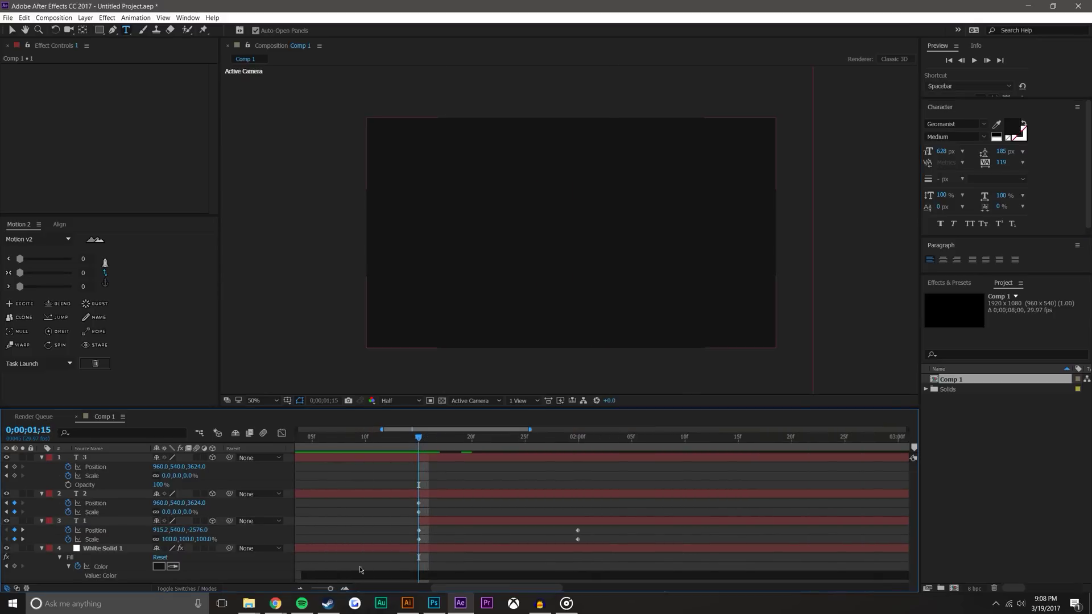
{"action": "left_click_drag", "start_coordinate": [356, 574], "coordinate": [333, 562]}
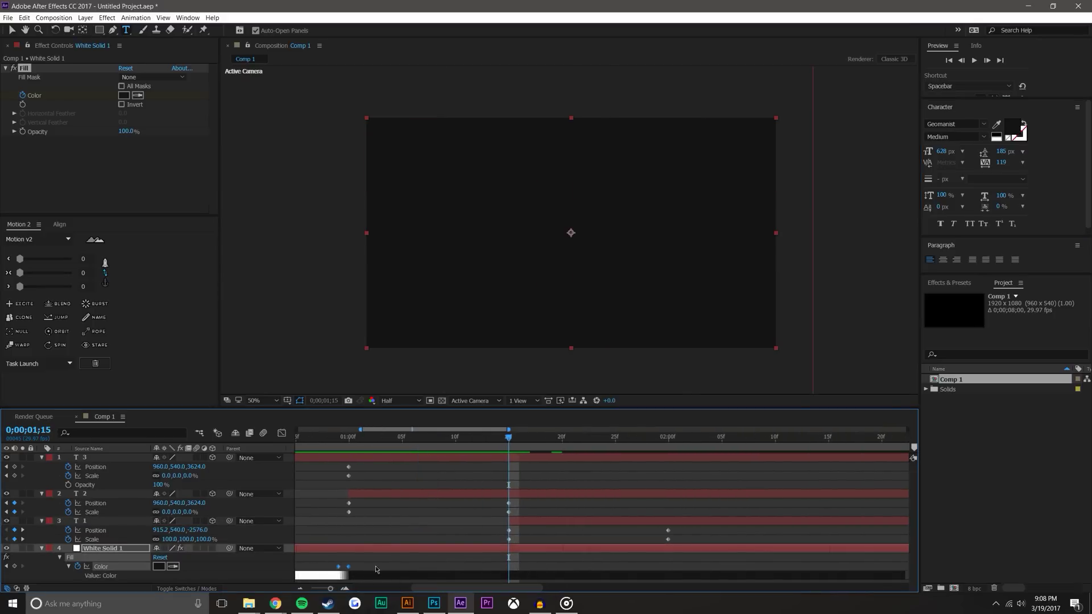
{"action": "key", "text": "ctrl+v"}
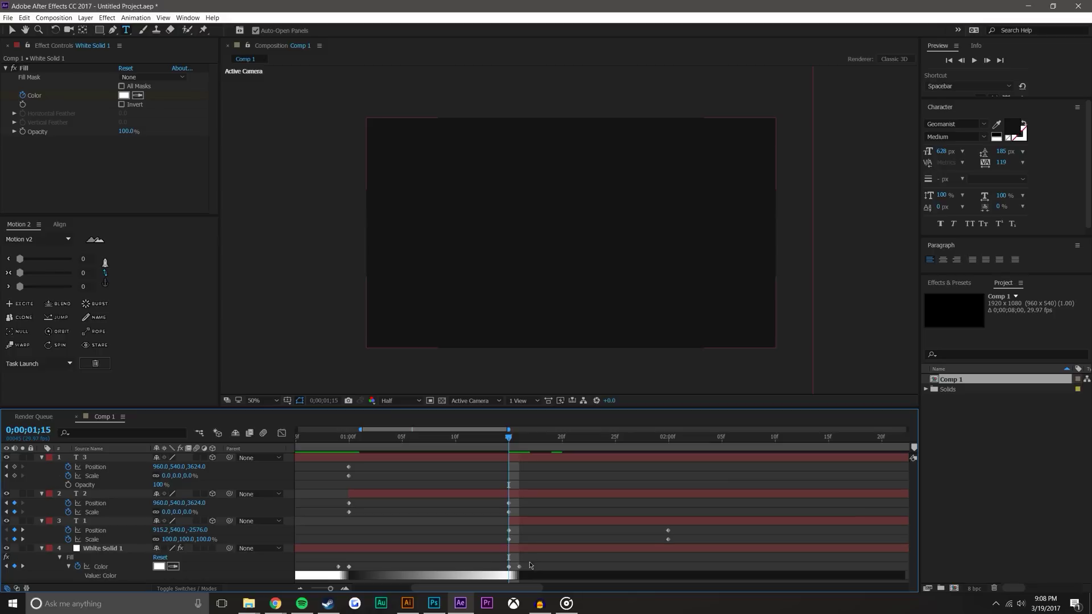
{"action": "left_click", "coordinate": [516, 567]}
{"action": "left_click_drag", "start_coordinate": [516, 567], "coordinate": [506, 567]}
{"action": "left_click", "coordinate": [535, 568]}
Time-reverse White Solid 1's Color keyframes so the background turns white again
{"action": "left_click", "coordinate": [501, 442]}
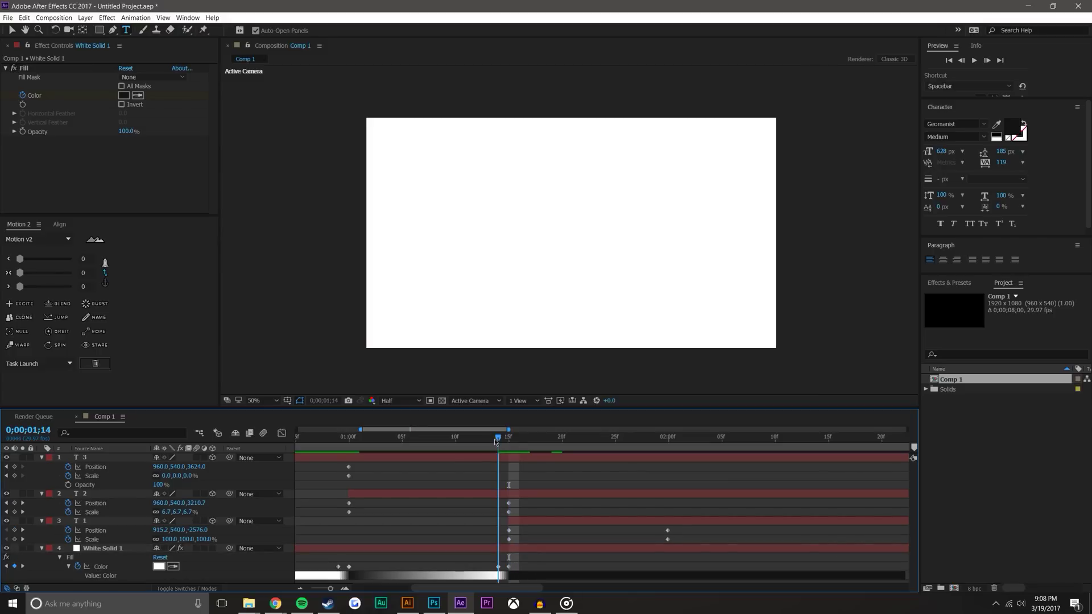
{"action": "mouse_move", "coordinate": [509, 439]}
{"action": "left_mouse_down"}
{"action": "mouse_move", "coordinate": [378, 438]}
{"action": "mouse_move", "coordinate": [476, 439]}
{"action": "left_mouse_up"}
{"action": "left_click", "coordinate": [508, 567]}
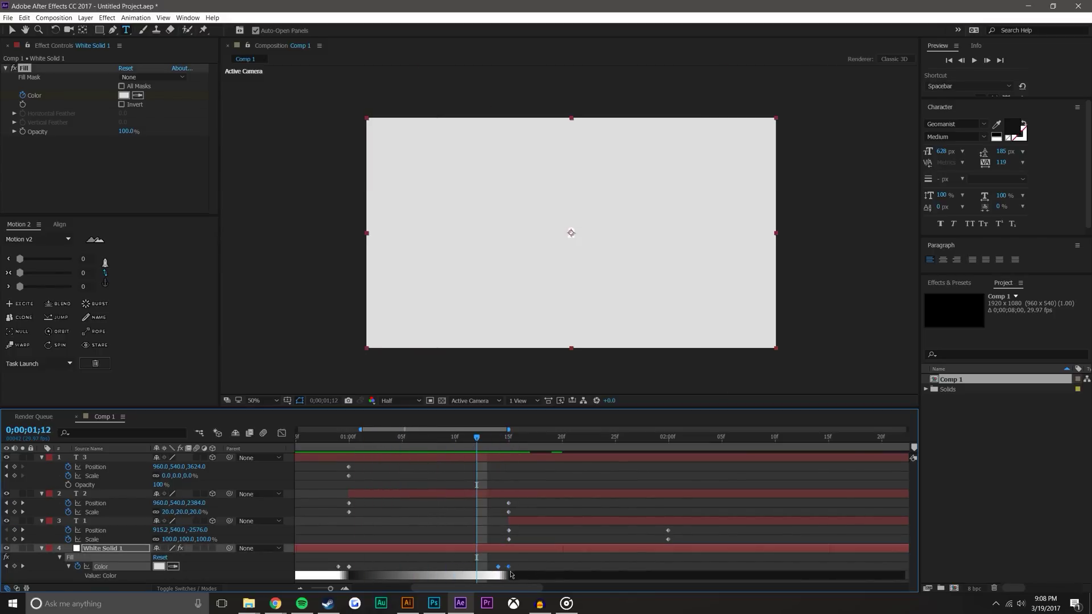
{"action": "right_click", "coordinate": [508, 567]}
{"action": "mouse_move", "coordinate": [550, 560]}
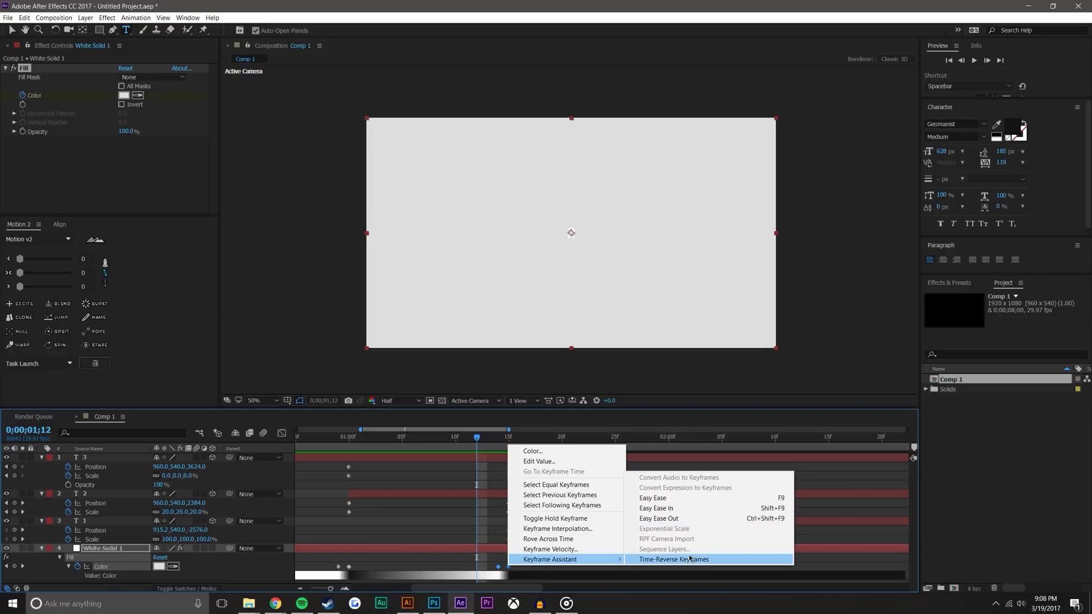
{"action": "left_click", "coordinate": [689, 559]}
Preview the section around the 2 and return to the composition start
{"action": "mouse_move", "coordinate": [477, 439]}
{"action": "left_mouse_down"}
{"action": "mouse_move", "coordinate": [408, 435]}
{"action": "mouse_move", "coordinate": [574, 427]}
{"action": "mouse_move", "coordinate": [380, 452]}
{"action": "left_mouse_up"}
{"action": "key", "text": "space"}
{"action": "key", "text": "space"}
{"action": "key", "text": "minus"}
{"action": "key", "text": "minus"}
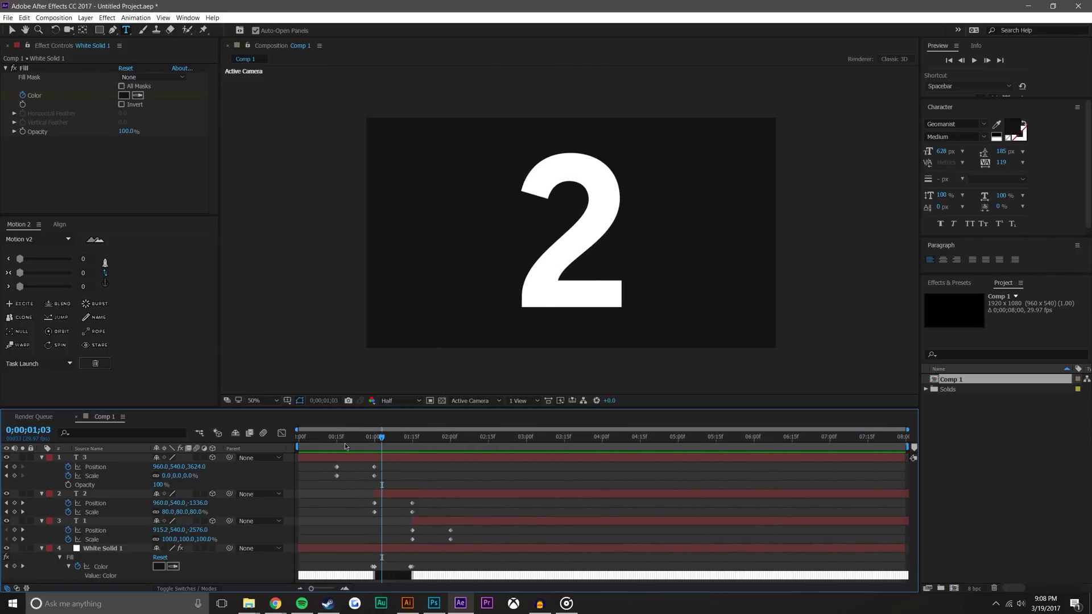
{"action": "key", "text": "Home"}
Play the countdown, then import Mobox Logo w Icon B&W.ai and place it in Comp 1
{"action": "left_click", "coordinate": [973, 60]}
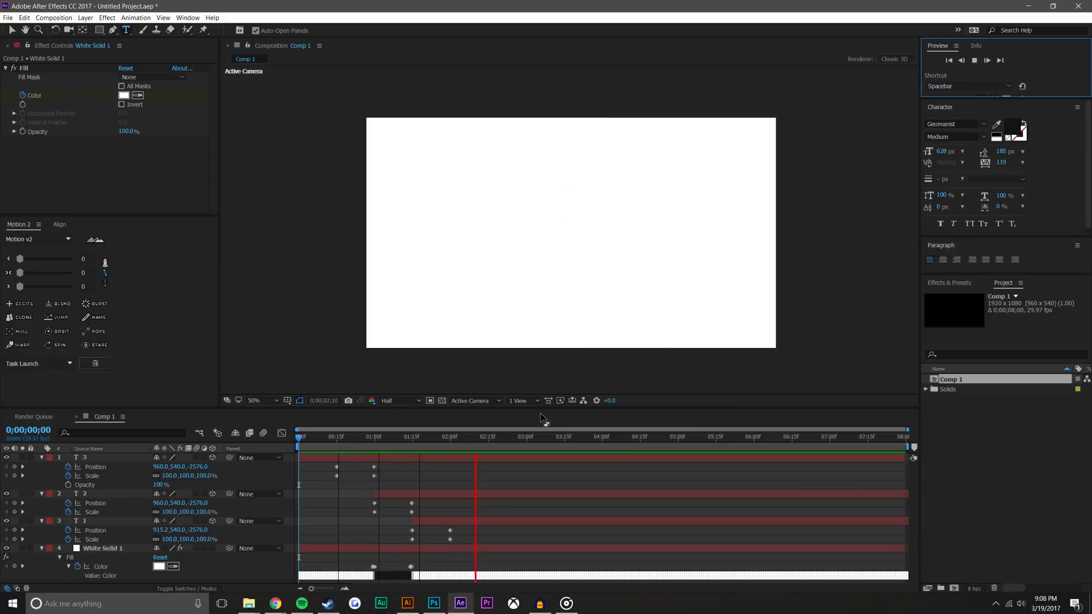
{"action": "left_click_drag", "start_coordinate": [312, 437], "coordinate": [457, 438]}
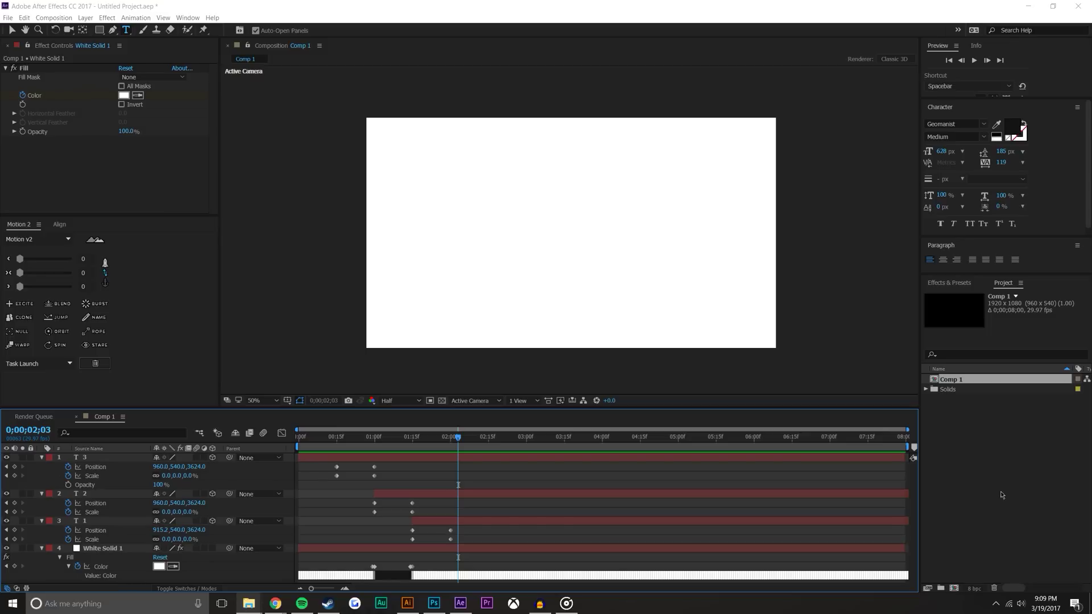
{"action": "left_click_drag", "start_coordinate": [1001, 494], "coordinate": [974, 447]}
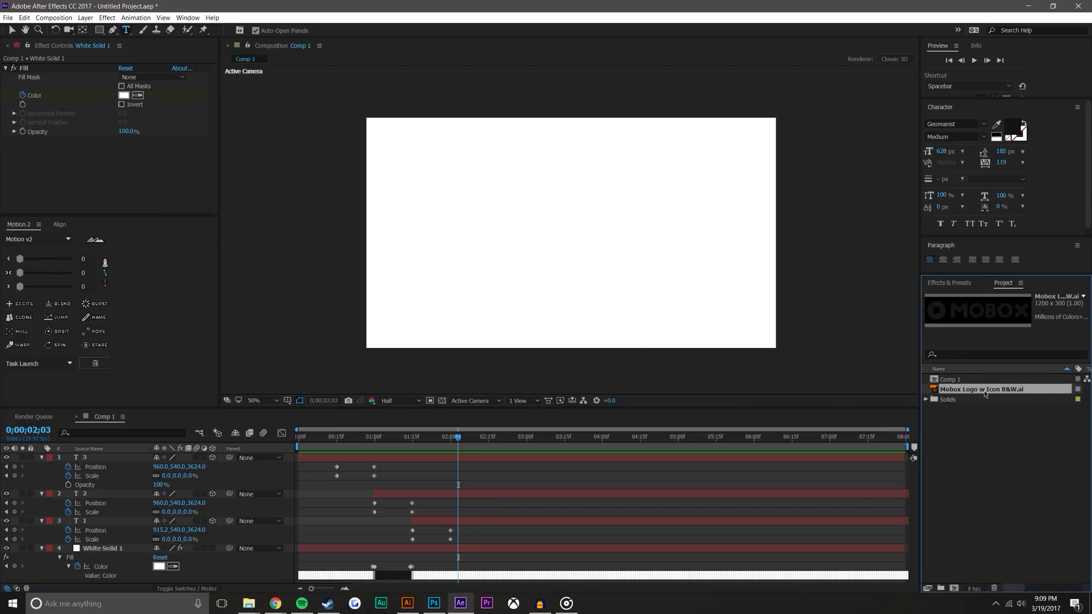
{"action": "mouse_move", "coordinate": [981, 389]}
{"action": "left_mouse_down"}
{"action": "mouse_move", "coordinate": [800, 345]}
{"action": "mouse_move", "coordinate": [565, 233]}
{"action": "left_mouse_up"}
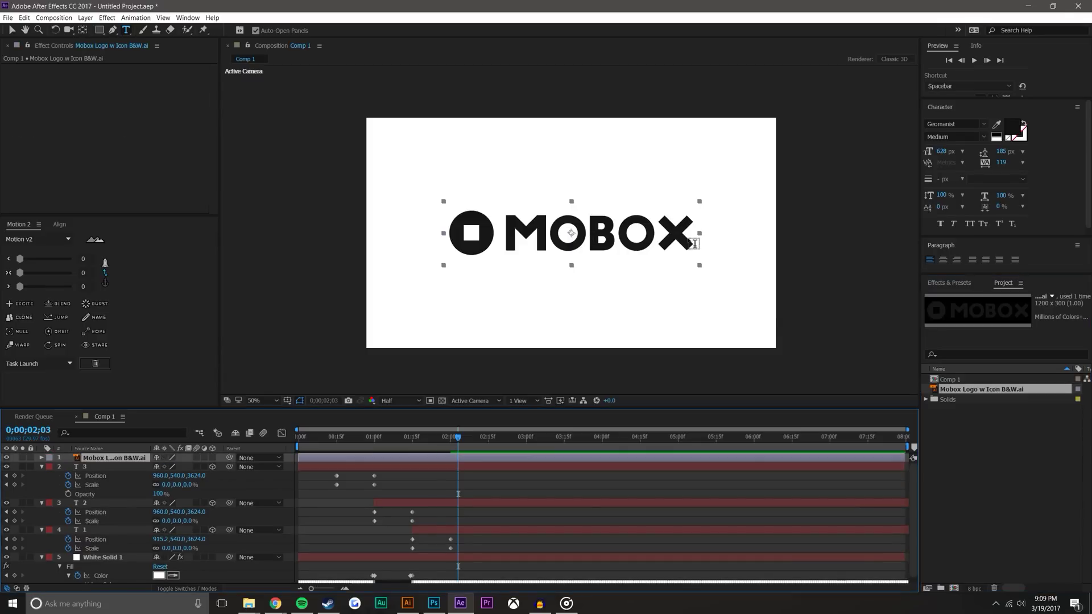
Paste the 1 layer's Position and Scale keyframes onto the MOBOX logo layer
{"action": "left_click", "coordinate": [510, 577]}
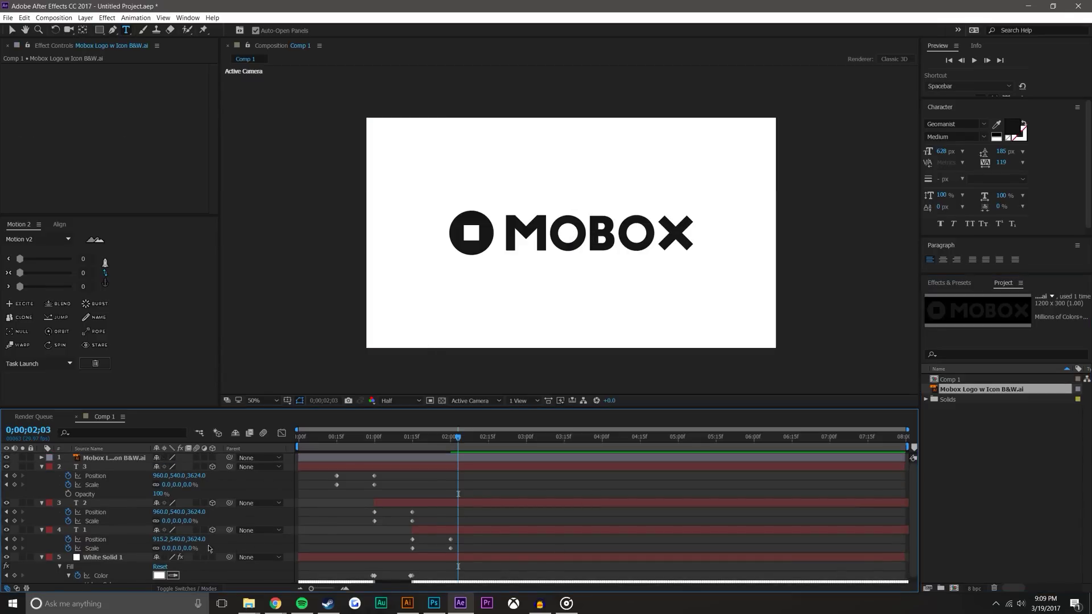
{"action": "left_click_drag", "start_coordinate": [401, 536], "coordinate": [461, 556]}
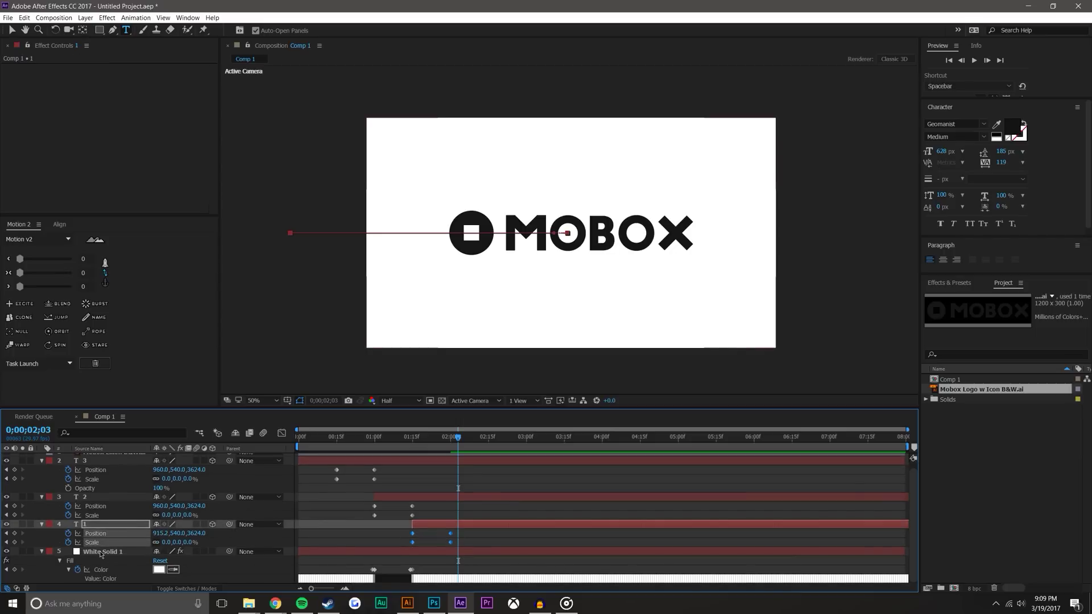
{"action": "left_click", "coordinate": [107, 458]}
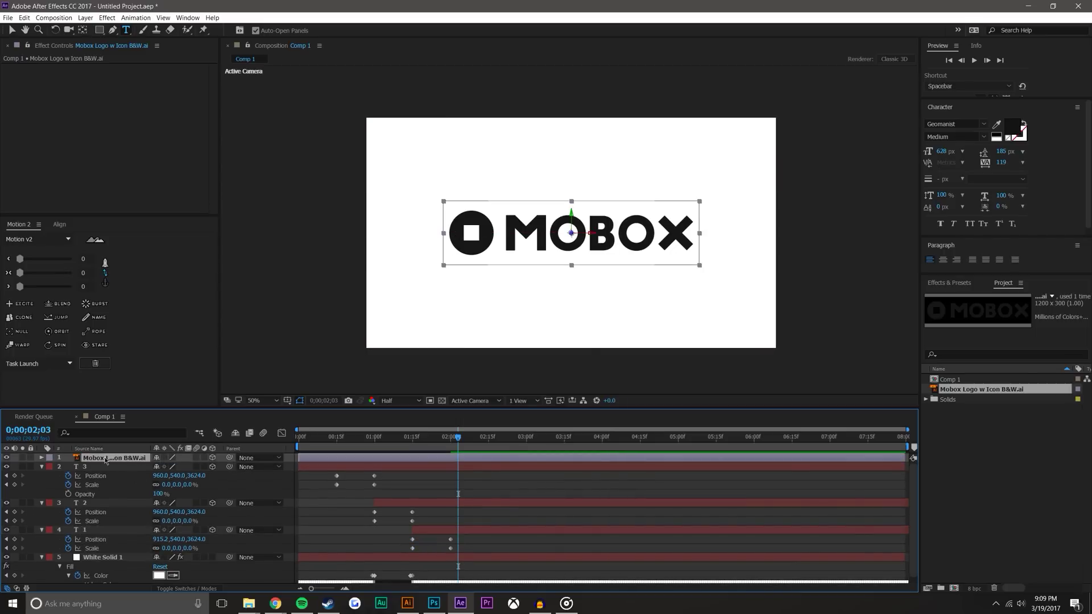
{"action": "key", "text": "ctrl+v"}
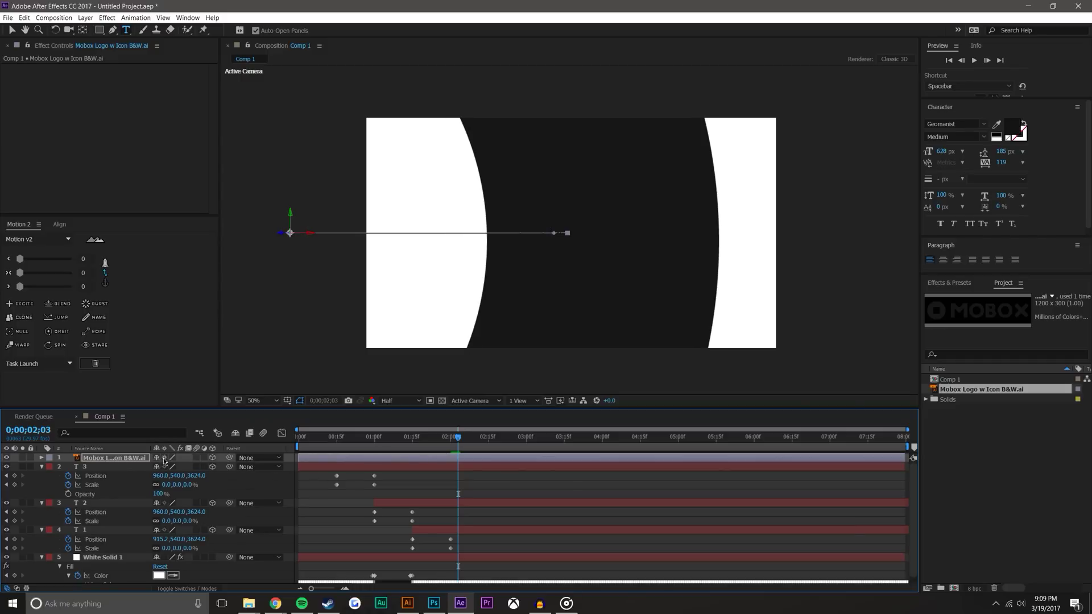
{"action": "left_click", "coordinate": [394, 488]}
{"action": "key", "text": "u"}
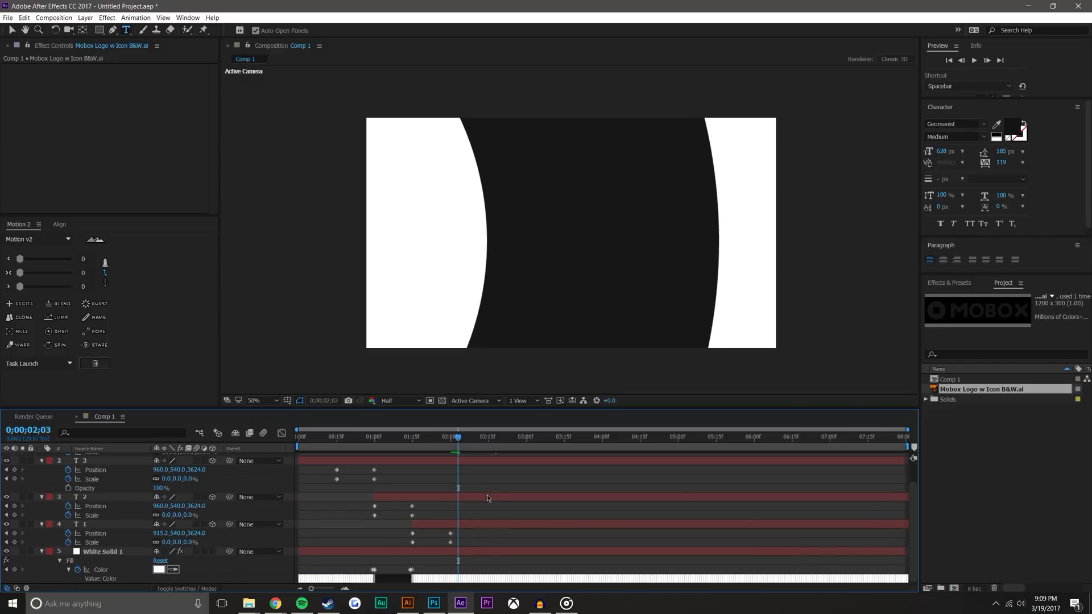
Replace the logo's keyframes with the 2 layer's Position and Scale keyframes at 2;03
{"action": "left_click_drag", "start_coordinate": [454, 470], "coordinate": [503, 479]}
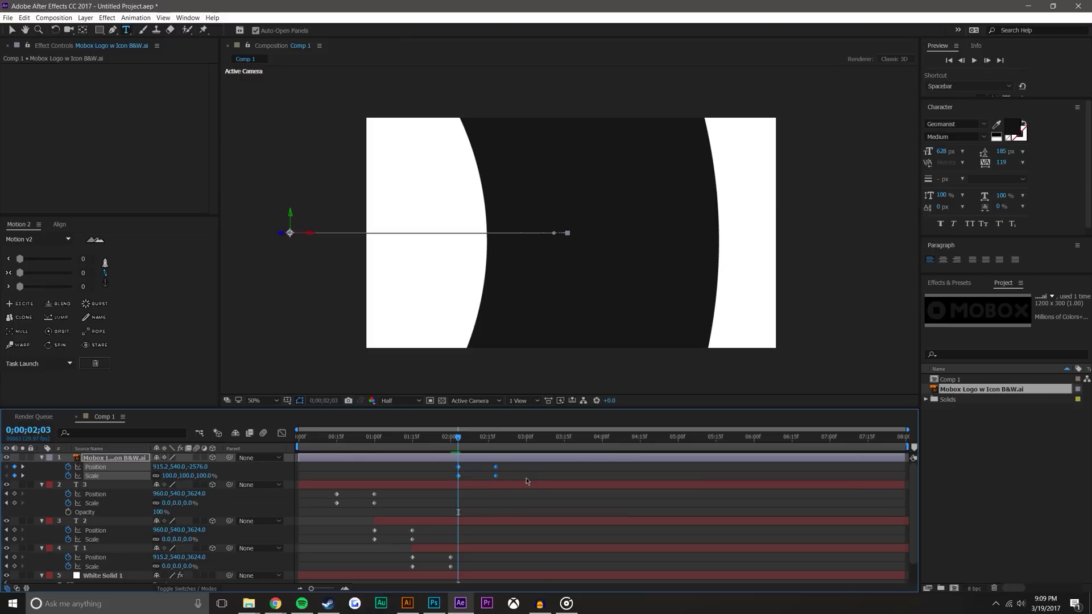
{"action": "key", "text": "Delete"}
{"action": "left_click_drag", "start_coordinate": [367, 528], "coordinate": [426, 552]}
{"action": "key", "text": "ctrl+v"}
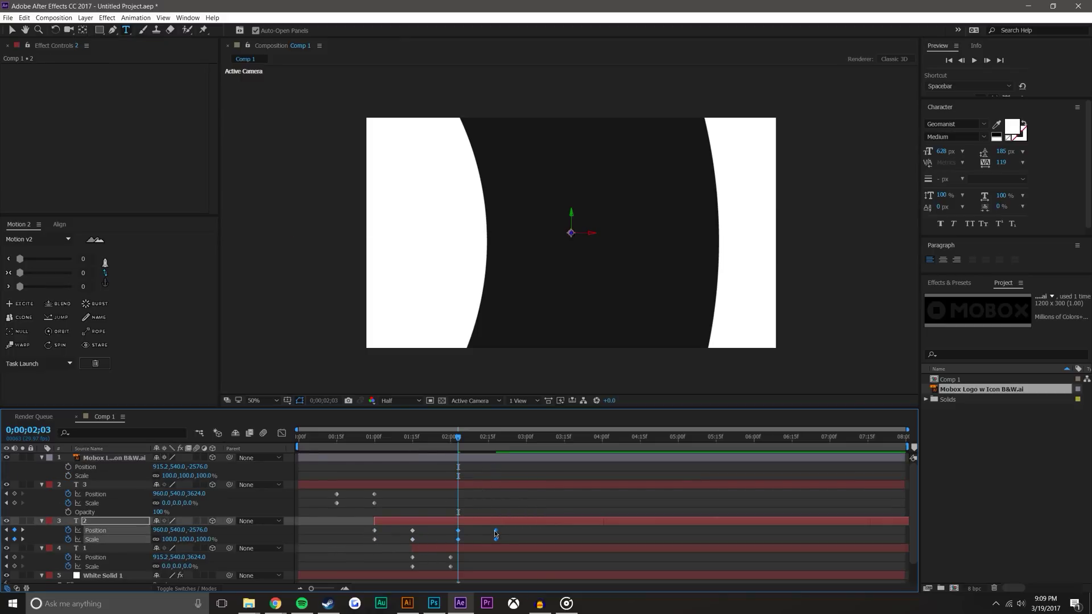
{"action": "key", "text": "ctrl+z"}
{"action": "left_click", "coordinate": [113, 458]}
{"action": "key", "text": "ctrl+v"}
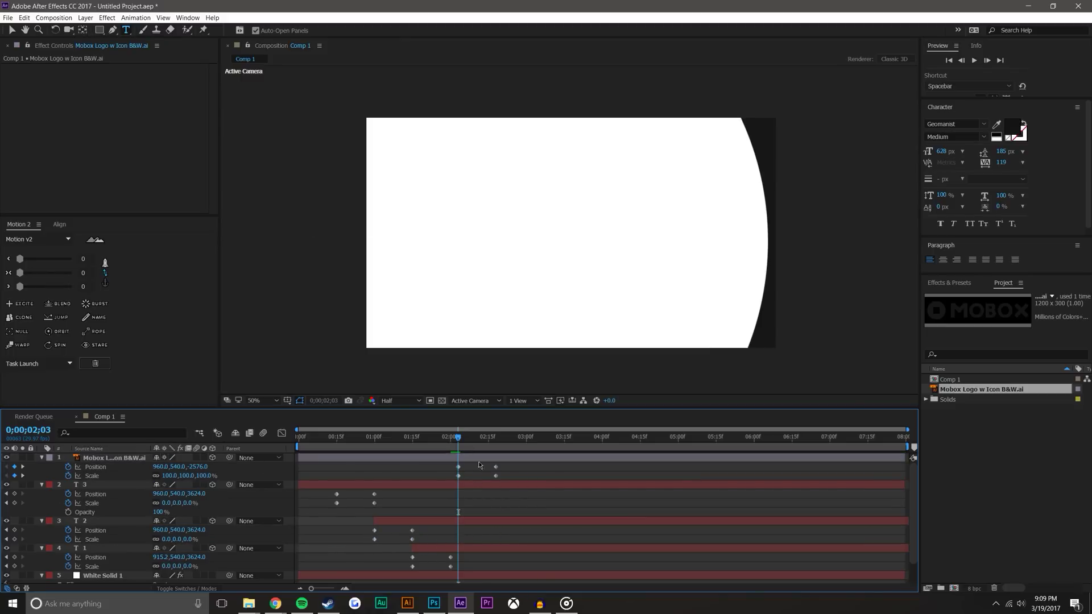
{"action": "mouse_move", "coordinate": [457, 438]}
{"action": "left_mouse_down"}
{"action": "mouse_move", "coordinate": [470, 437]}
{"action": "mouse_move", "coordinate": [459, 439]}
{"action": "left_mouse_up"}
Shift the MOBOX logo's starting position left at its 2;03 keyframe
{"action": "left_click", "coordinate": [114, 459]}
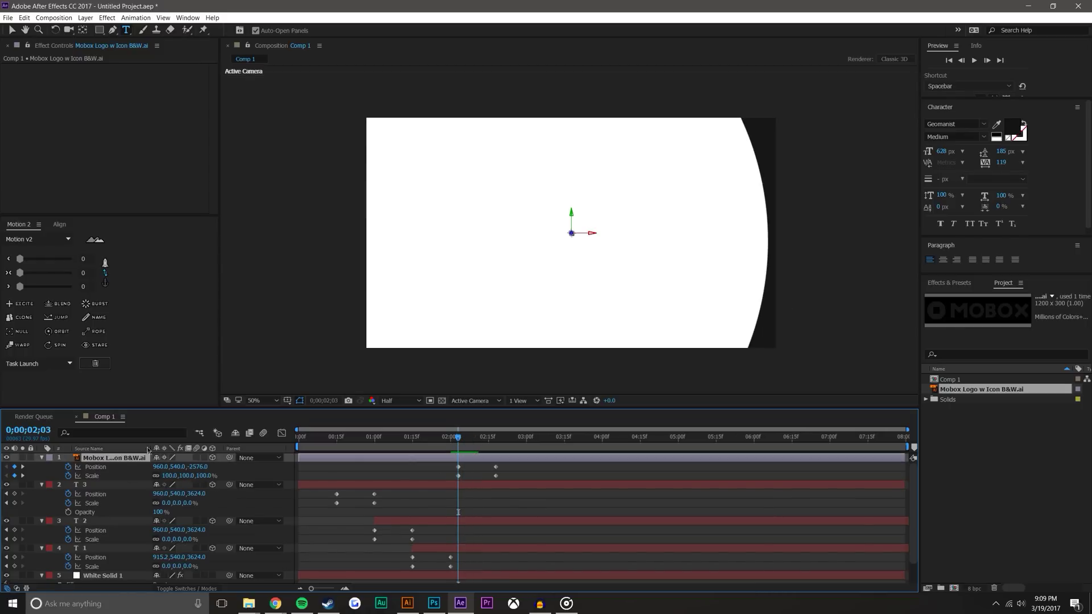
{"action": "key", "text": "comma"}
{"action": "key", "text": "comma"}
{"action": "key", "text": "comma"}
{"action": "left_click", "coordinate": [13, 33]}
{"action": "key", "text": "period"}
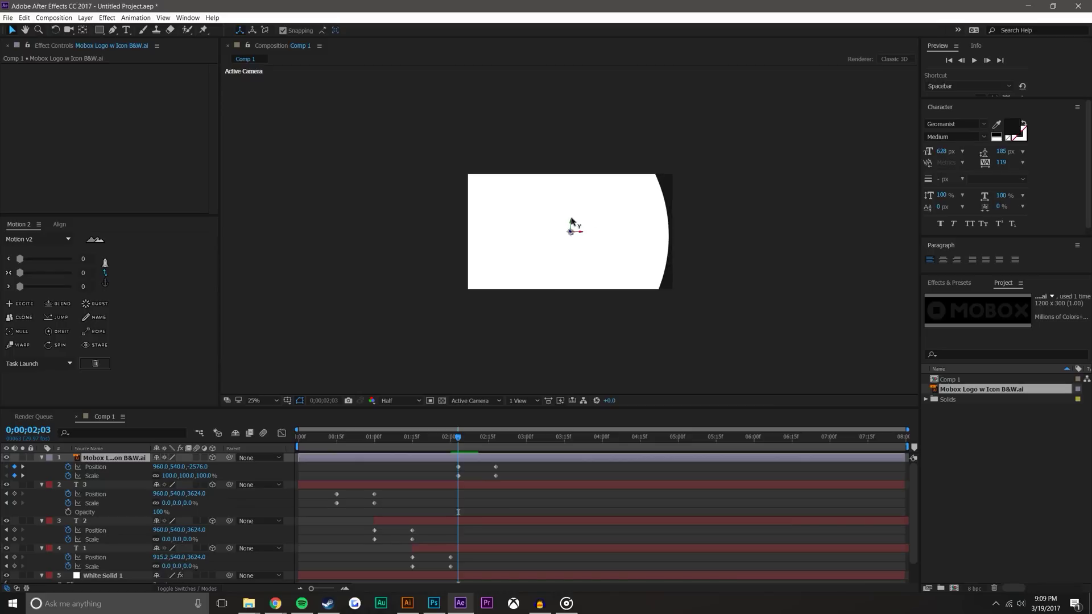
{"action": "key", "text": "period"}
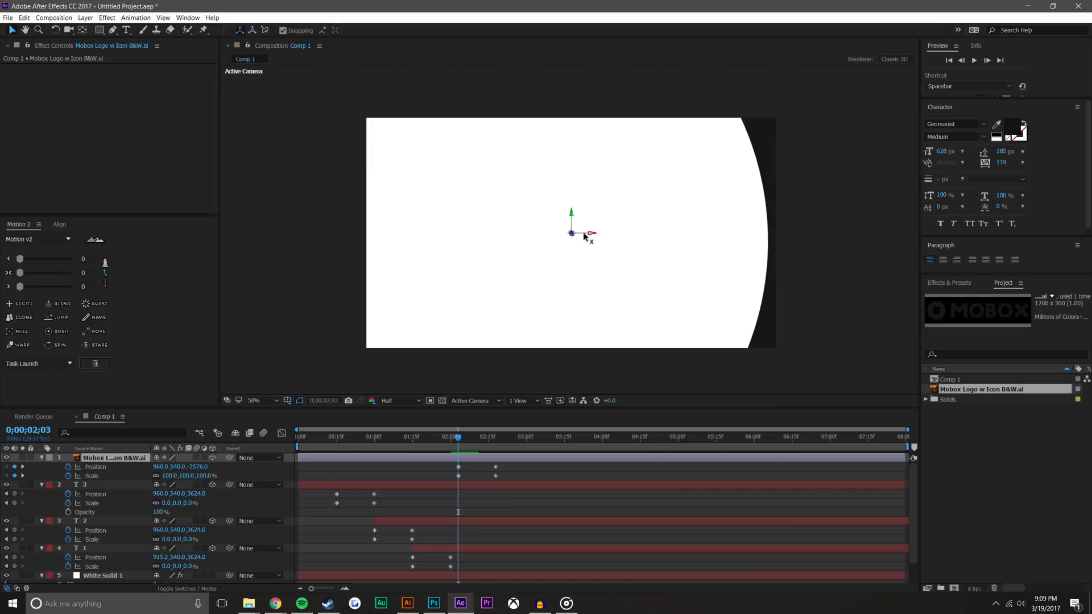
{"action": "left_click_drag", "start_coordinate": [584, 234], "coordinate": [582, 231]}
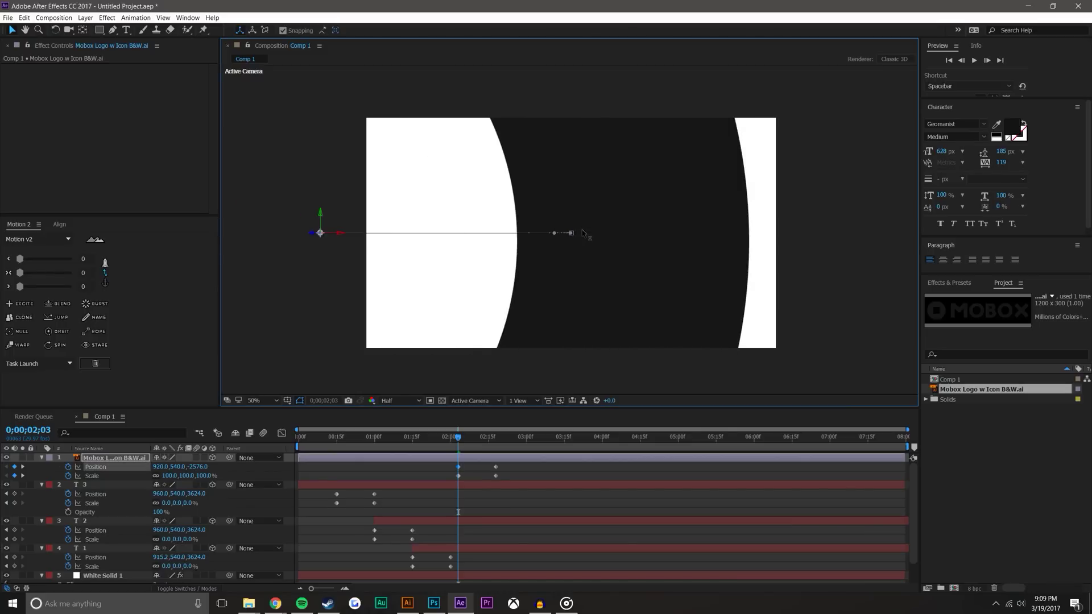
{"action": "key", "text": "Left"}
{"action": "key", "text": "Left"}
{"action": "key", "text": "Left"}
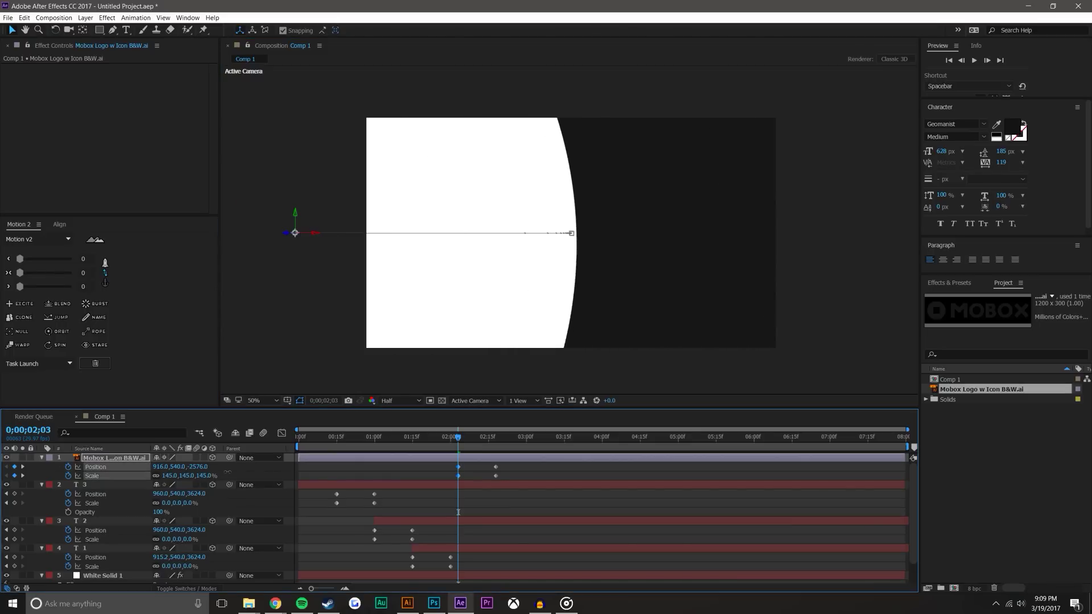
Scale the logo's first keyframe to 214.4% with Position X 858, viewer at 25%
{"action": "left_click_drag", "start_coordinate": [208, 479], "coordinate": [248, 469]}
{"action": "left_click_drag", "start_coordinate": [312, 236], "coordinate": [306, 232]}
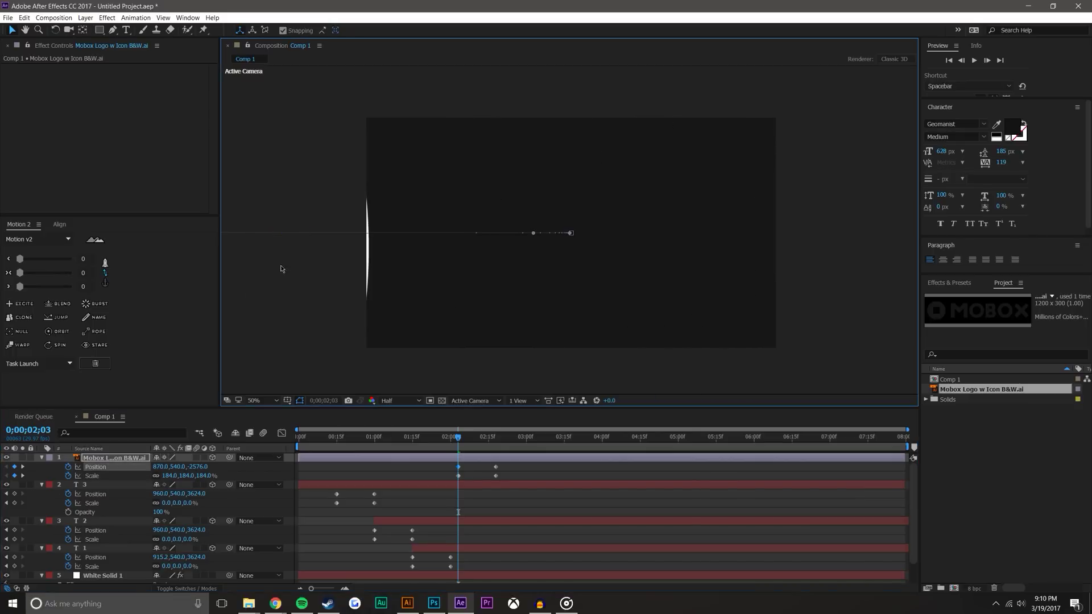
{"action": "left_click_drag", "start_coordinate": [206, 475], "coordinate": [250, 428]}
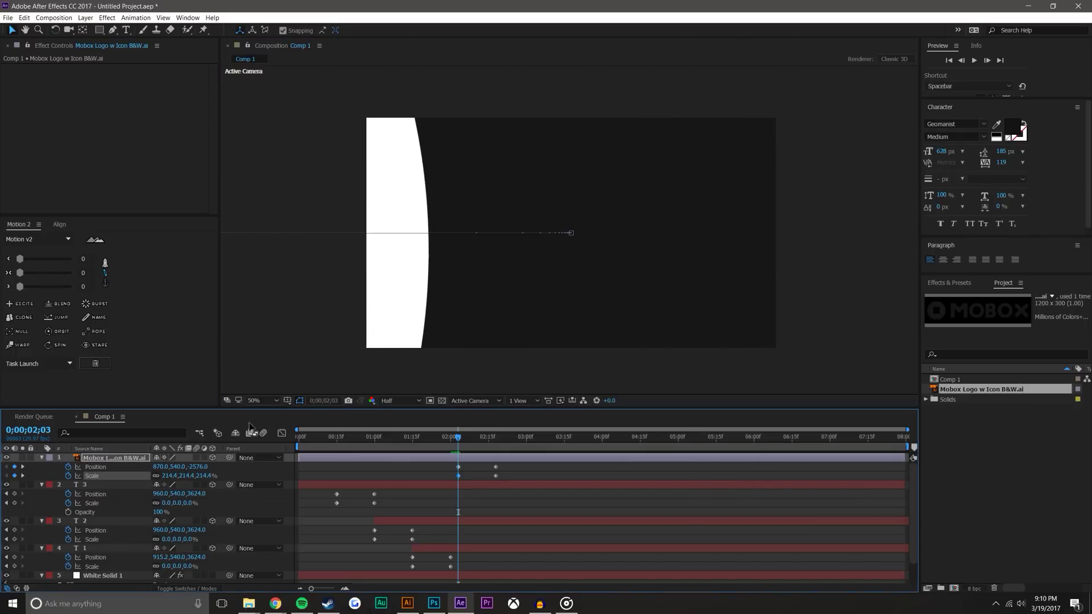
{"action": "key", "text": "comma"}
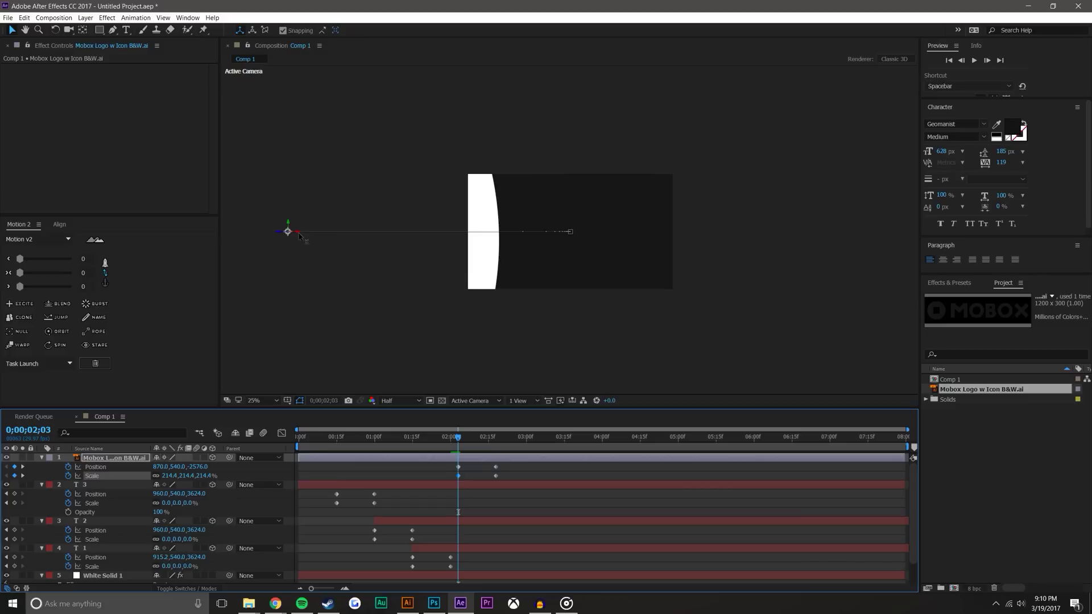
{"action": "left_click_drag", "start_coordinate": [302, 238], "coordinate": [299, 236]}
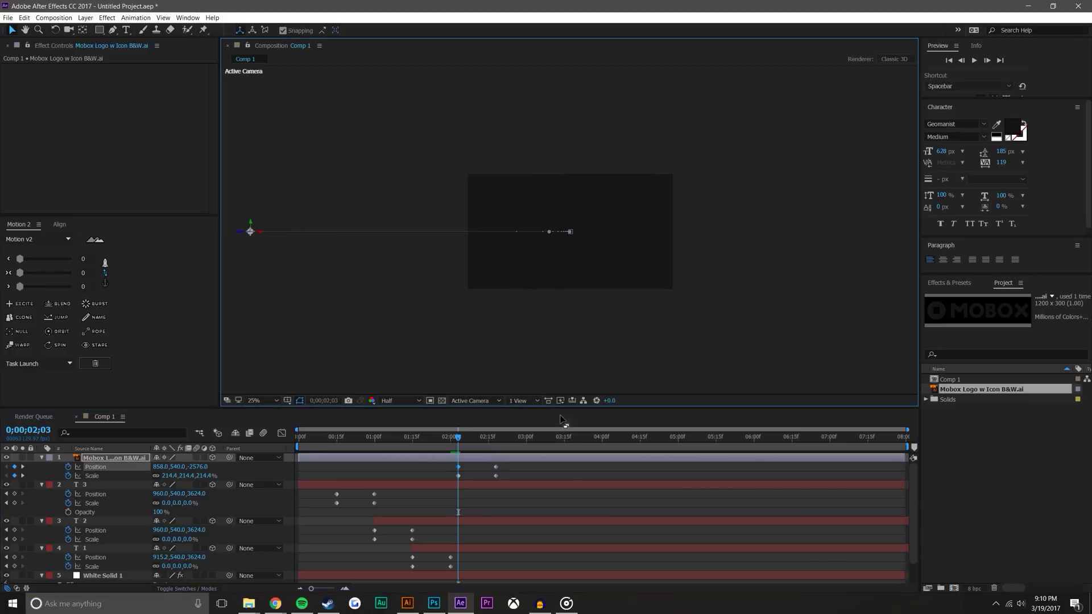
{"action": "mouse_move", "coordinate": [458, 437]}
{"action": "left_mouse_down"}
{"action": "mouse_move", "coordinate": [476, 438]}
{"action": "mouse_move", "coordinate": [433, 437]}
{"action": "left_mouse_up"}
{"action": "scroll", "coordinate": [144, 493], "scroll_direction": "down", "scroll_amount": 1}
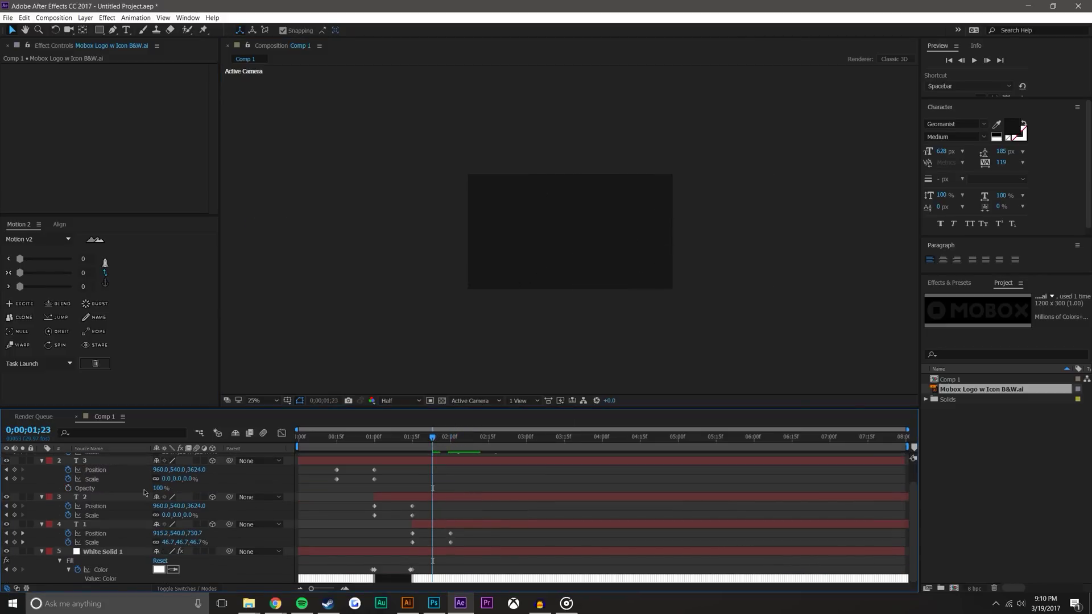
{"action": "scroll", "coordinate": [144, 492], "scroll_direction": "up", "scroll_amount": 1}
Move the MOBOX logo layer just above White Solid 1
{"action": "left_click", "coordinate": [105, 572]}
{"action": "scroll", "coordinate": [105, 581], "scroll_direction": "down", "scroll_amount": 1}
{"action": "left_click", "coordinate": [101, 570]}
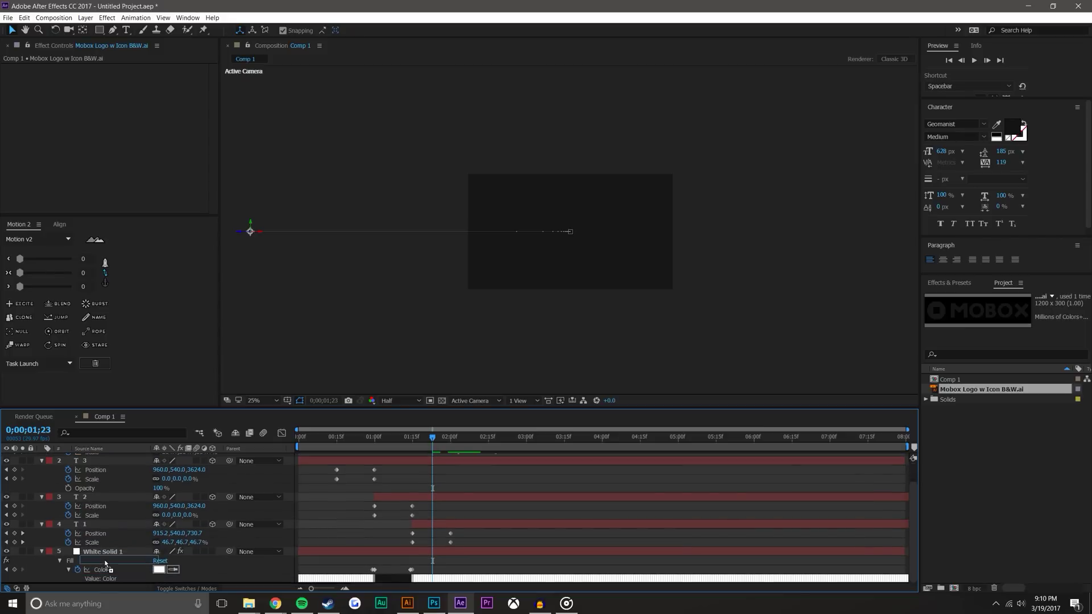
{"action": "mouse_move", "coordinate": [104, 563]}
{"action": "left_mouse_down"}
{"action": "mouse_move", "coordinate": [107, 550]}
{"action": "mouse_move", "coordinate": [341, 547]}
{"action": "left_mouse_up"}
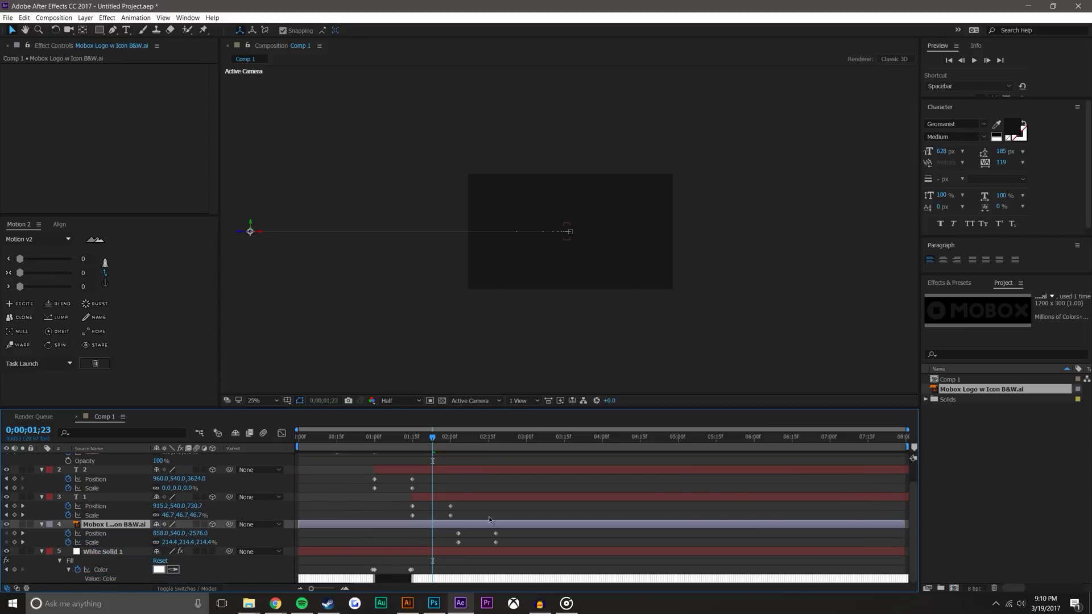
{"action": "left_click", "coordinate": [508, 508]}
{"action": "scroll", "coordinate": [508, 514], "scroll_direction": "up", "scroll_amount": 2}
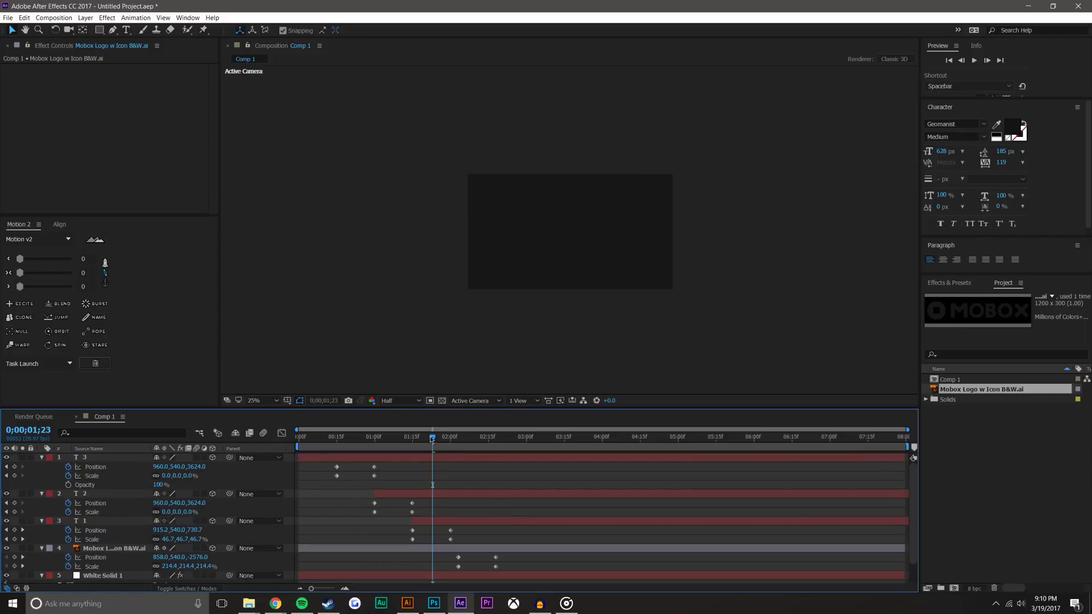
Time-reverse White Solid 1's Fill Color keyframes around the two-second mark
{"action": "left_click_drag", "start_coordinate": [432, 439], "coordinate": [449, 439]}
{"action": "left_click", "coordinate": [341, 588]}
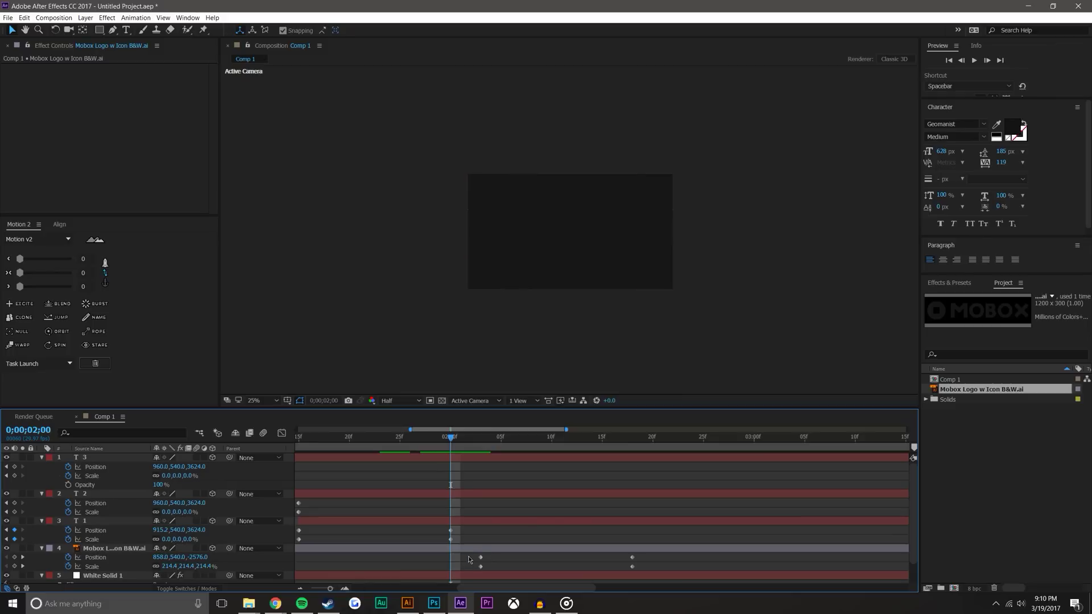
{"action": "left_click", "coordinate": [478, 553]}
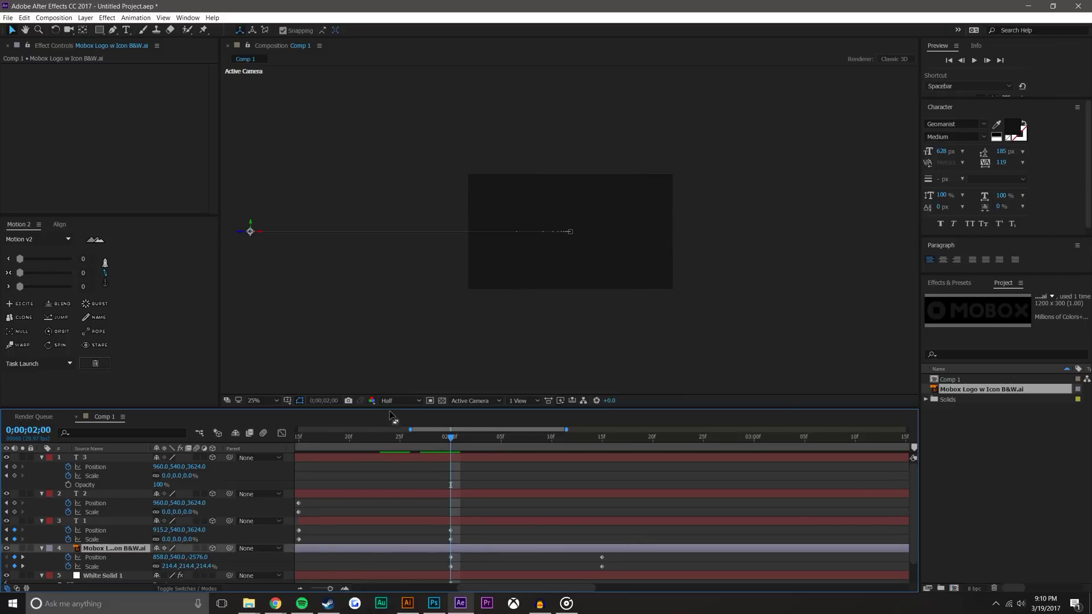
{"action": "left_click_drag", "start_coordinate": [392, 398], "coordinate": [391, 320]}
{"action": "key", "text": "minus"}
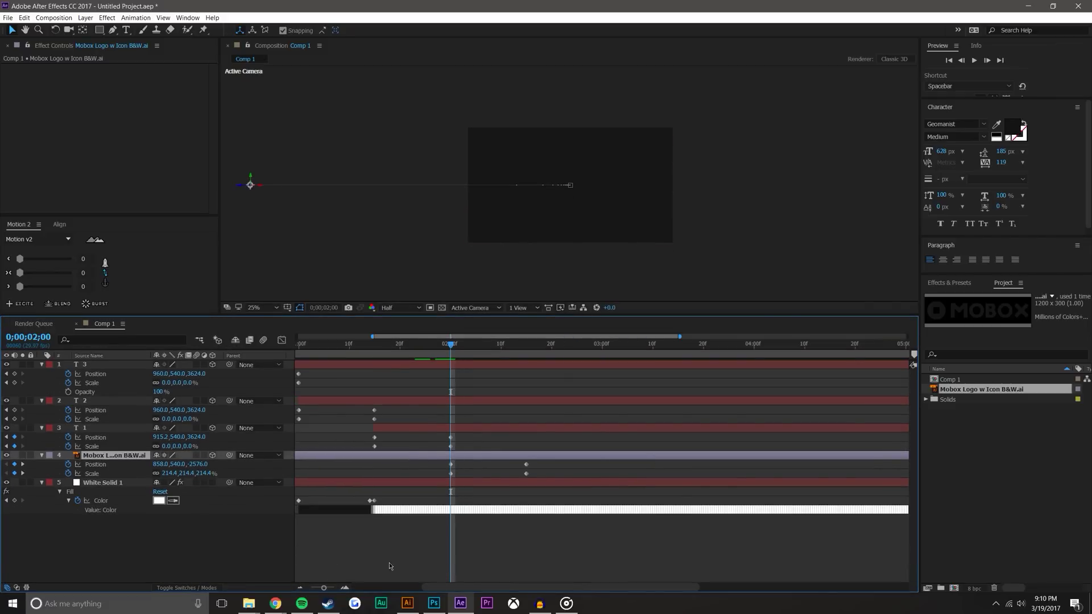
{"action": "left_click", "coordinate": [370, 499]}
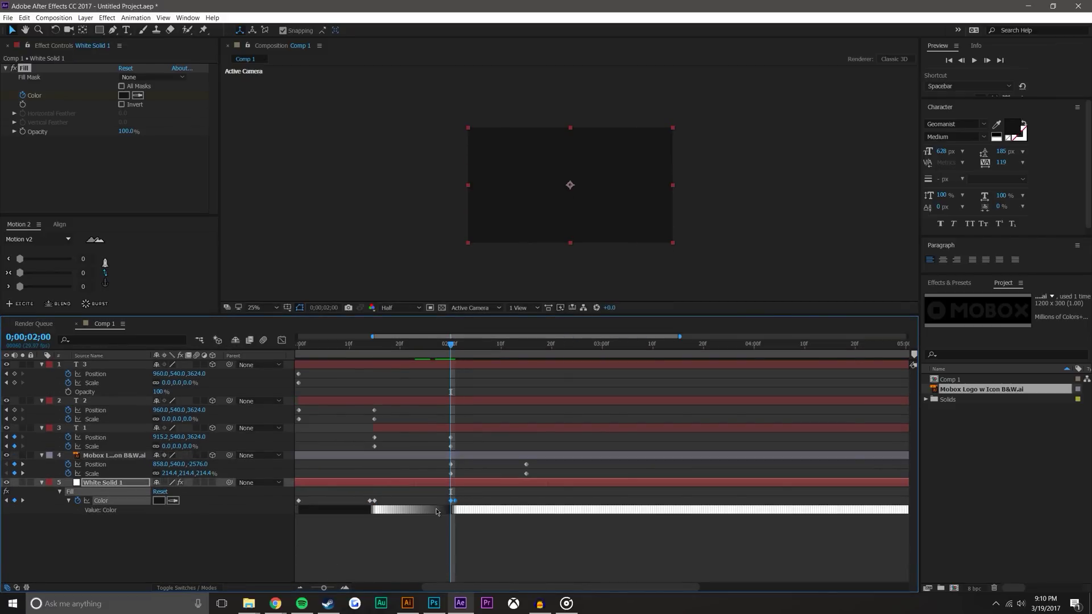
{"action": "right_click", "coordinate": [455, 503]}
{"action": "mouse_move", "coordinate": [498, 493]}
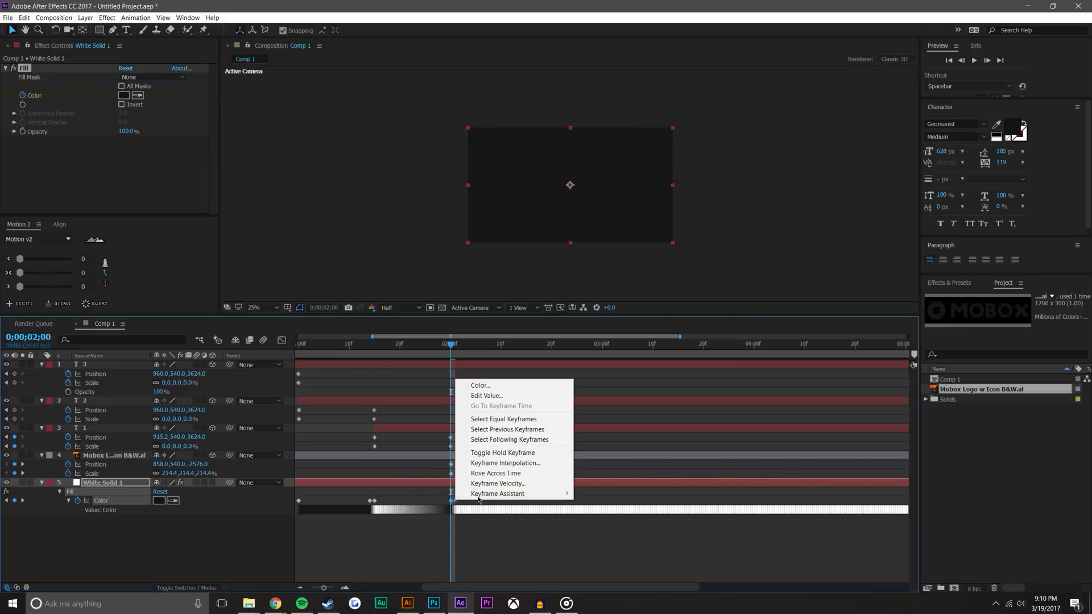
{"action": "left_click", "coordinate": [594, 577]}
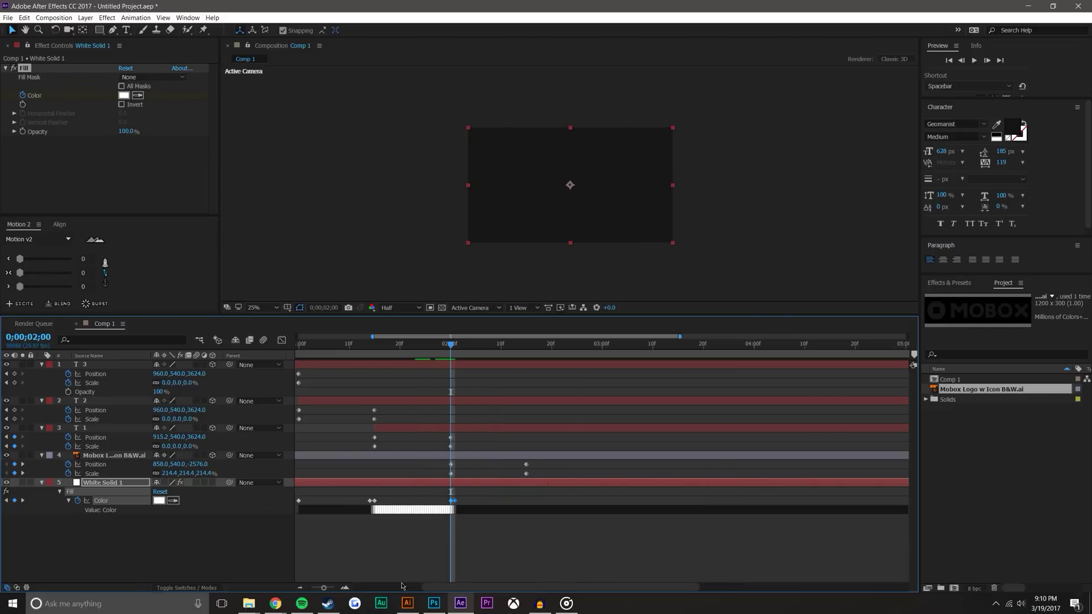
Shift the last Color keyframe to 2;00 and preview the white-black flips
{"action": "left_click", "coordinate": [344, 588]}
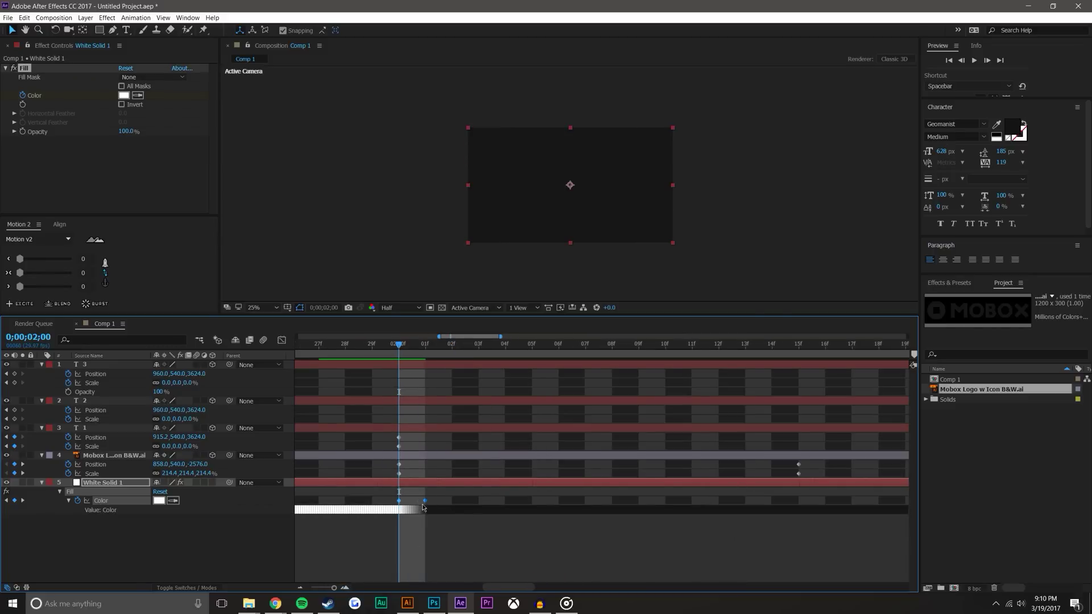
{"action": "left_click_drag", "start_coordinate": [424, 501], "coordinate": [372, 501]}
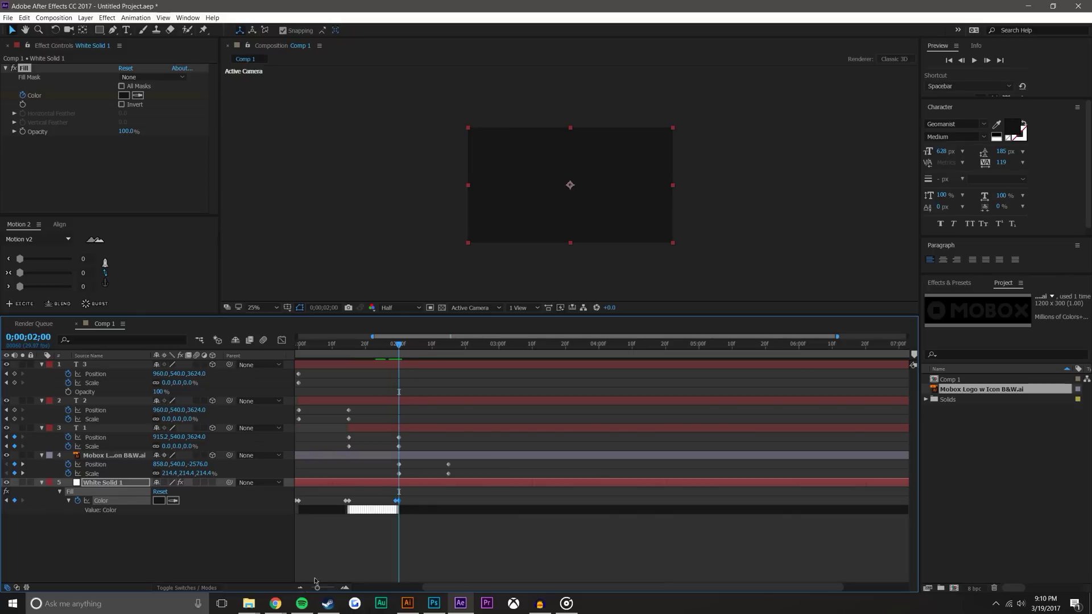
{"action": "left_click", "coordinate": [301, 587]}
{"action": "mouse_move", "coordinate": [415, 346]}
{"action": "left_mouse_down"}
{"action": "mouse_move", "coordinate": [428, 352]}
{"action": "mouse_move", "coordinate": [390, 346]}
{"action": "mouse_move", "coordinate": [438, 345]}
{"action": "left_mouse_up"}
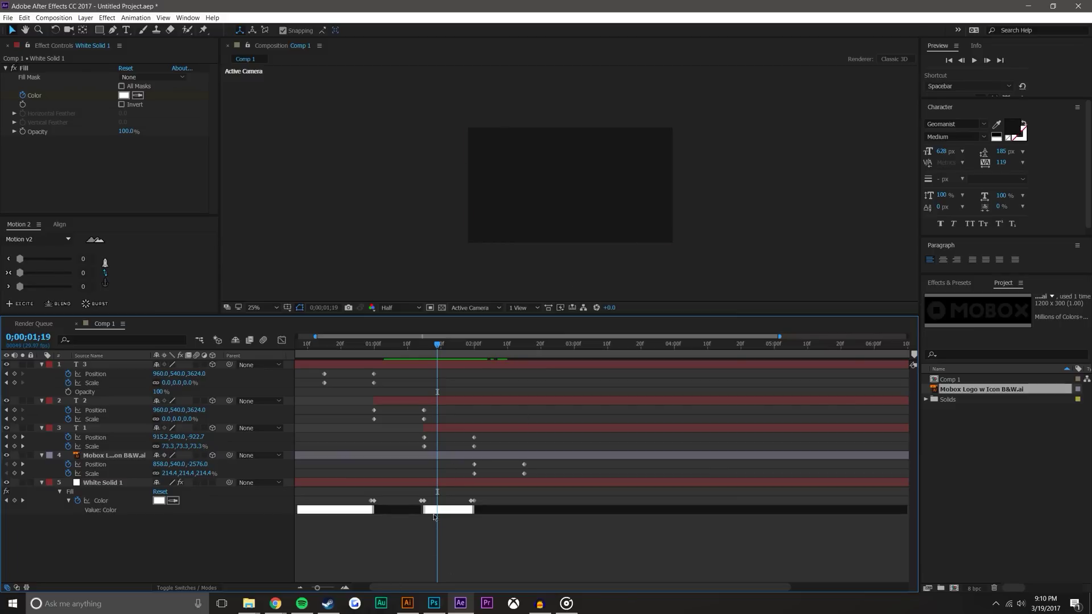
{"action": "left_click_drag", "start_coordinate": [497, 316], "coordinate": [498, 367]}
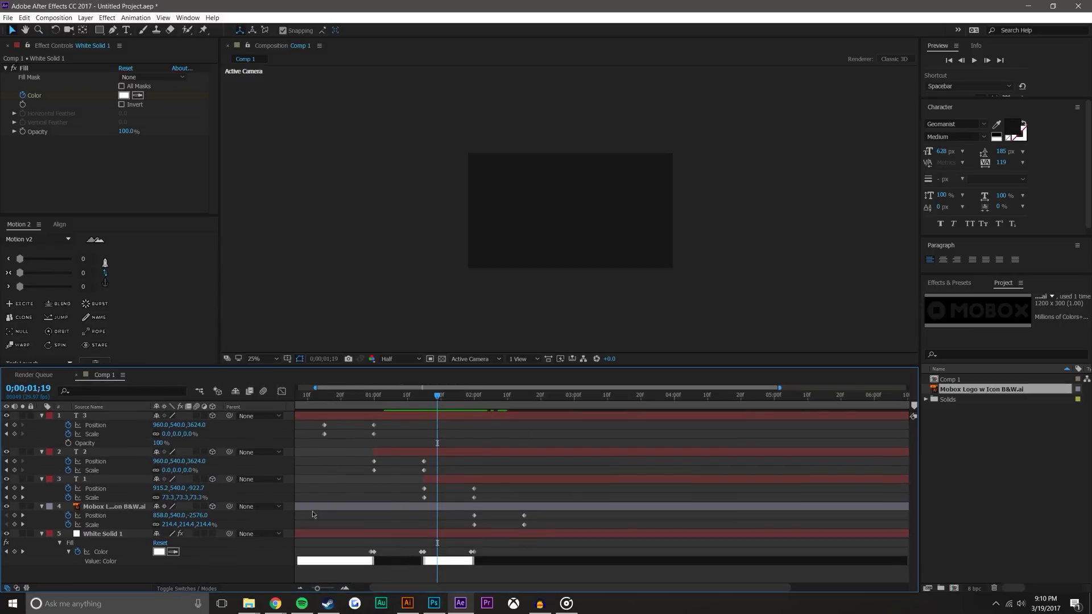
Trim the MOBOX logo layer so it starts at its first keyframe
{"action": "left_click", "coordinate": [499, 507]}
{"action": "left_click", "coordinate": [487, 394]}
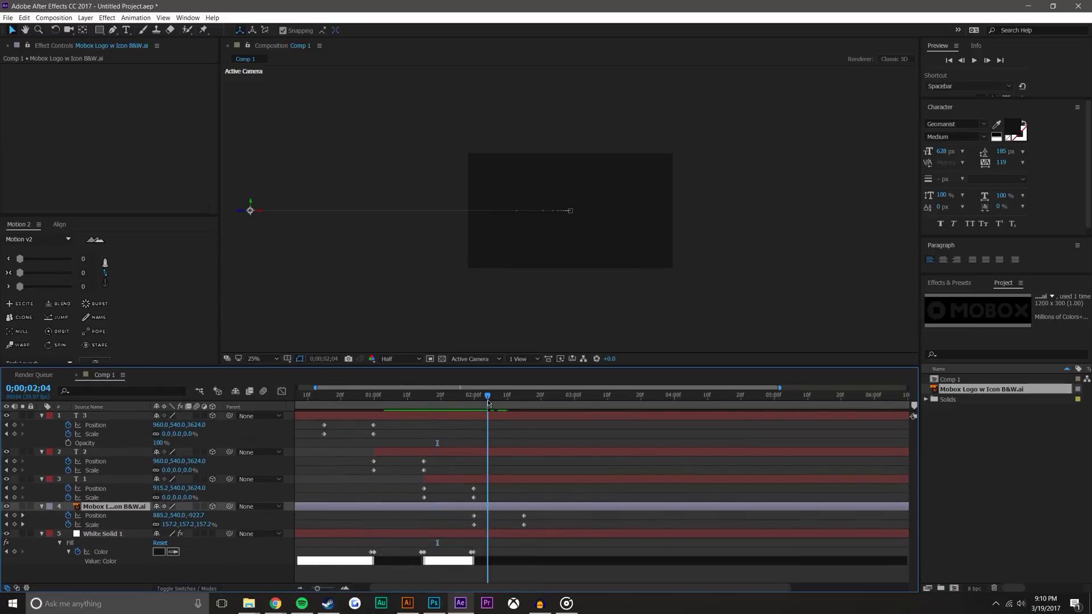
{"action": "key", "text": "j"}
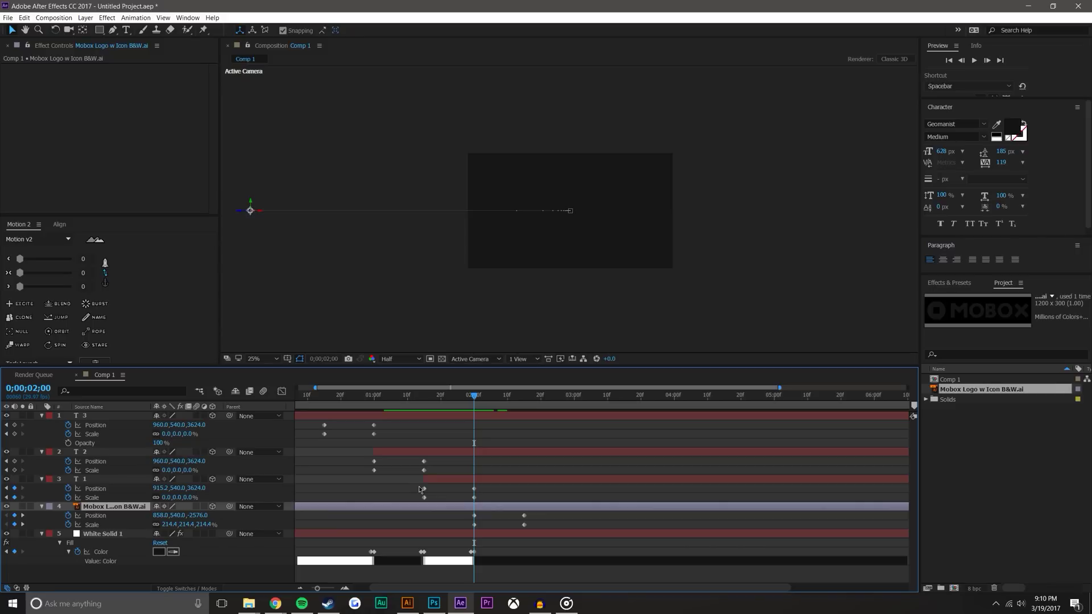
{"action": "key", "text": "alt+bracketleft"}
{"action": "left_click", "coordinate": [515, 570]}
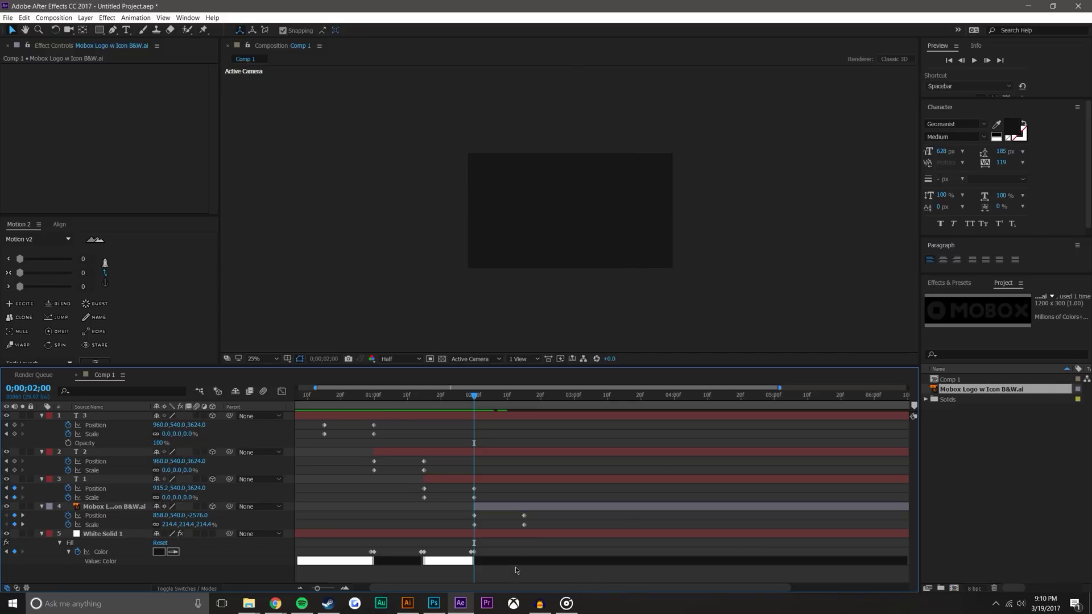
{"action": "left_click", "coordinate": [344, 588]}
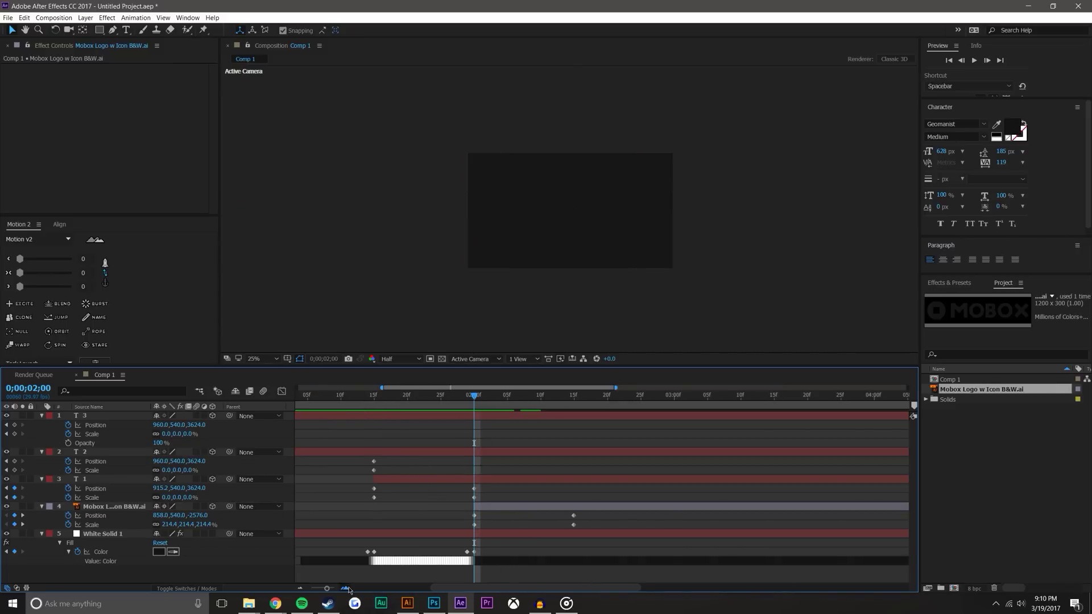
{"action": "left_click", "coordinate": [119, 509]}
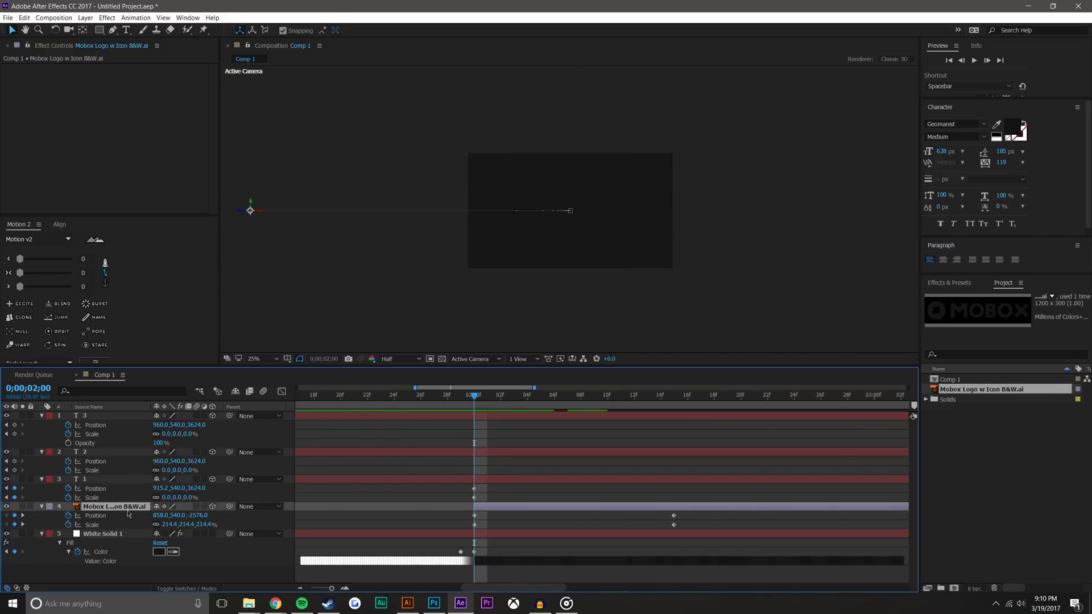
{"action": "left_click", "coordinate": [298, 585]}
Scrub from the number 1 through the end to preview the logo flying in
{"action": "mouse_move", "coordinate": [474, 395]}
{"action": "left_mouse_down"}
{"action": "mouse_move", "coordinate": [427, 396]}
{"action": "mouse_move", "coordinate": [484, 397]}
{"action": "left_mouse_up"}
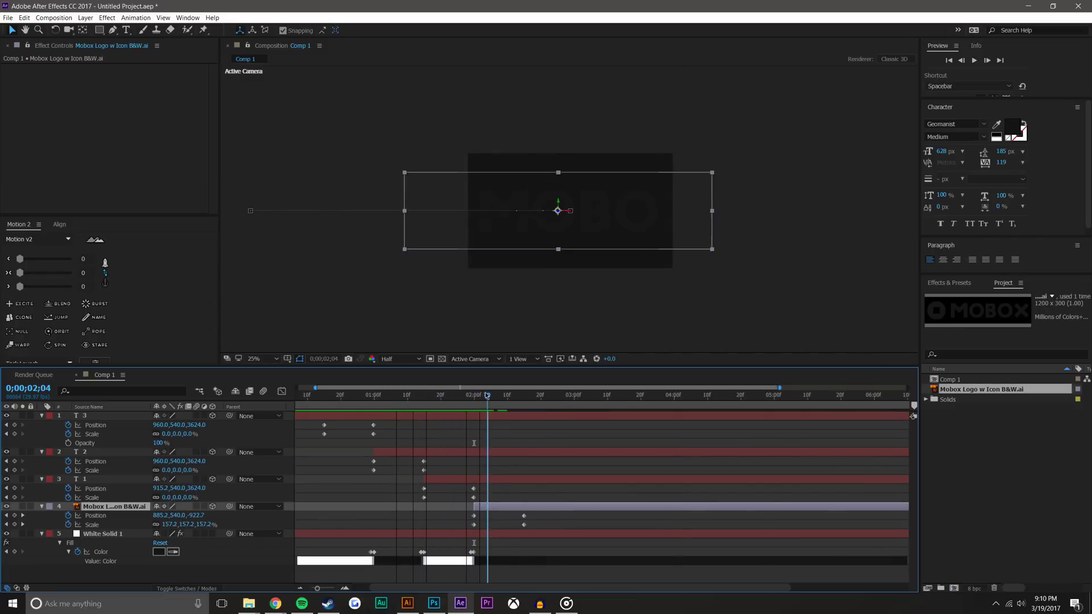
{"action": "mouse_move", "coordinate": [487, 395]}
{"action": "left_mouse_down"}
{"action": "mouse_move", "coordinate": [432, 396]}
{"action": "mouse_move", "coordinate": [490, 387]}
{"action": "left_mouse_up"}
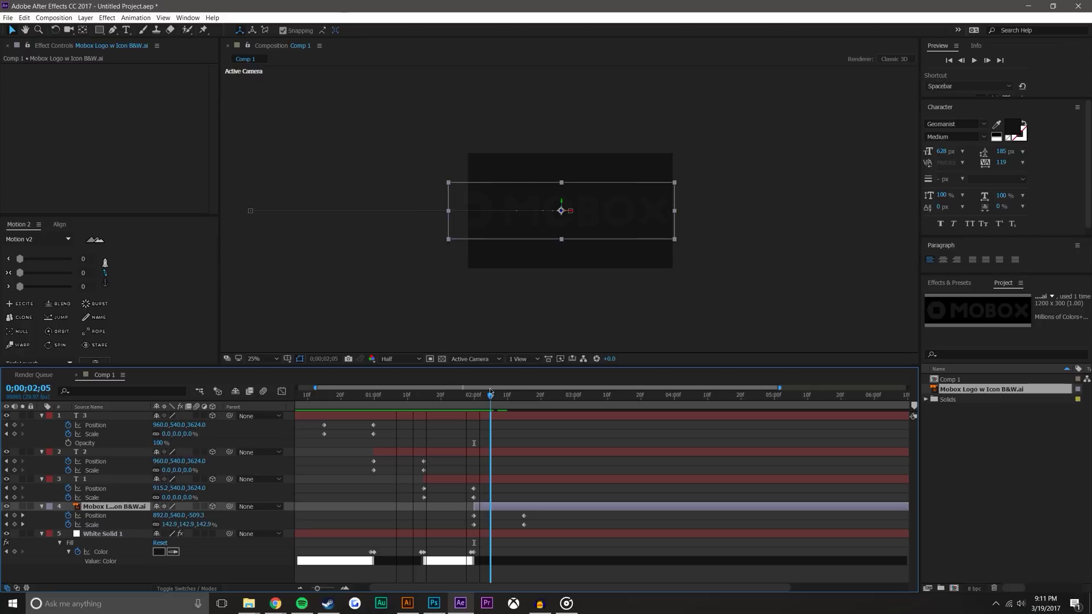
{"action": "key", "text": "Page_Up"}
{"action": "key", "text": "Page_Up"}
{"action": "key", "text": "Page_Up"}
{"action": "key", "text": "Page_Up"}
{"action": "key", "text": "Page_Up"}
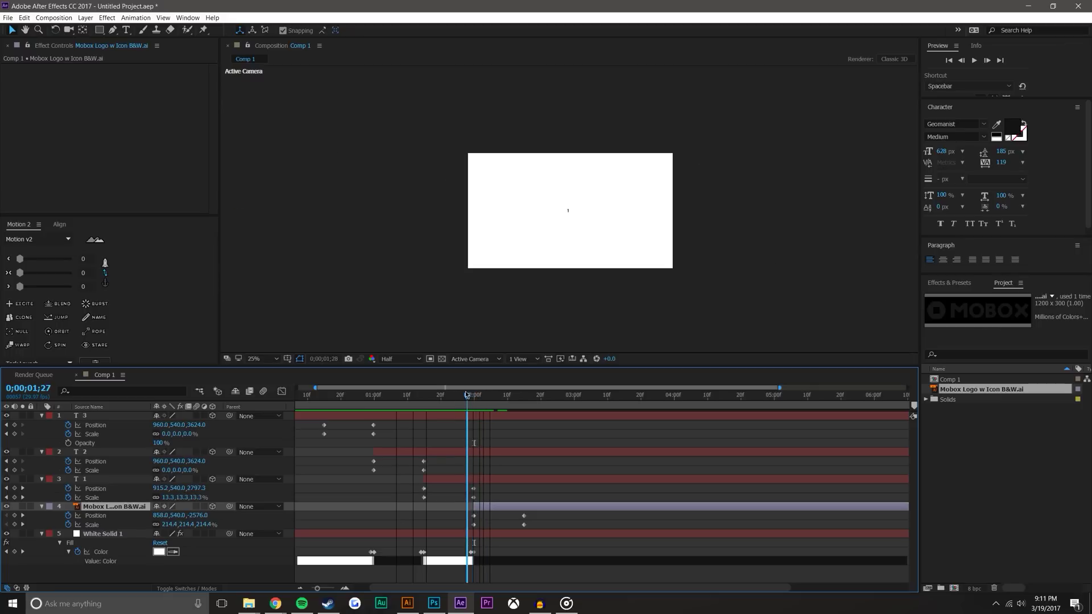
{"action": "key", "text": "Page_Down"}
{"action": "left_click_drag", "start_coordinate": [487, 393], "coordinate": [533, 395]}
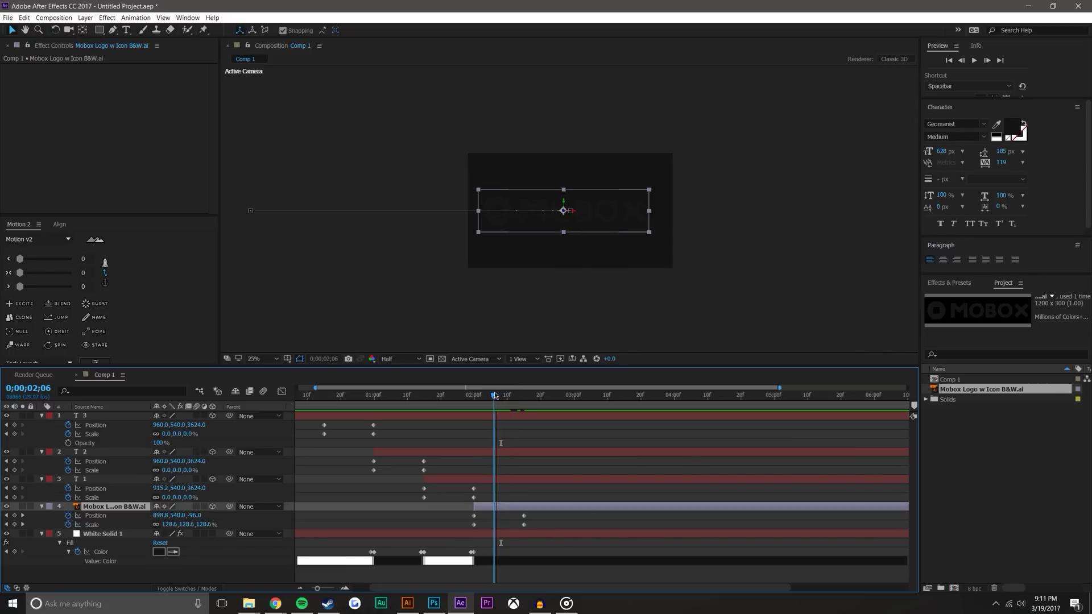
{"action": "left_click_drag", "start_coordinate": [498, 394], "coordinate": [498, 394]}
Remove the extra Position keyframe on the logo and step through its fly-in frames
{"action": "key", "text": "period"}
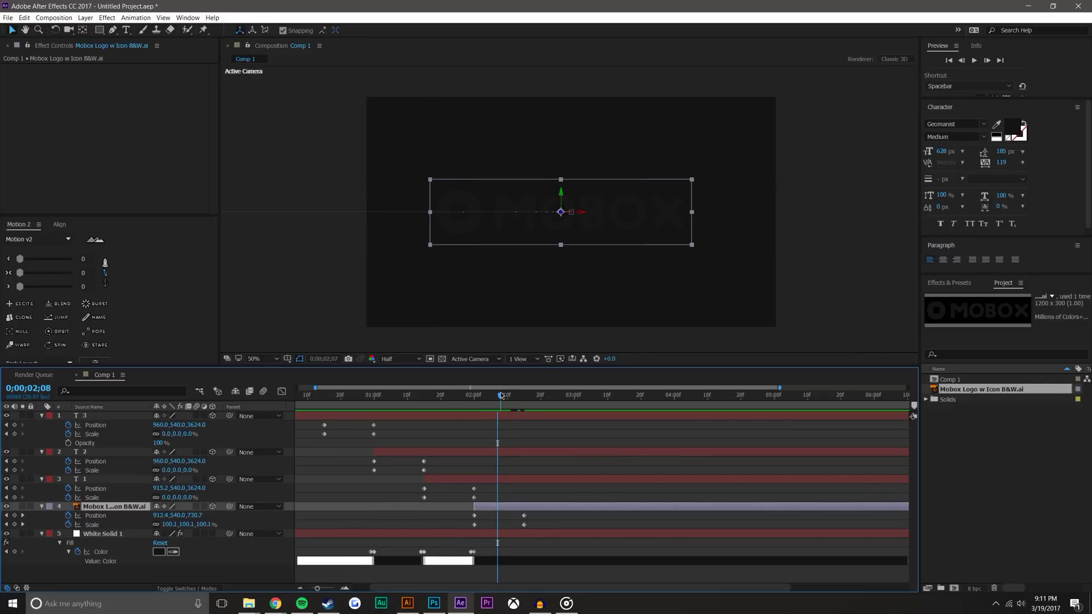
{"action": "key", "text": "alt+shift+p"}
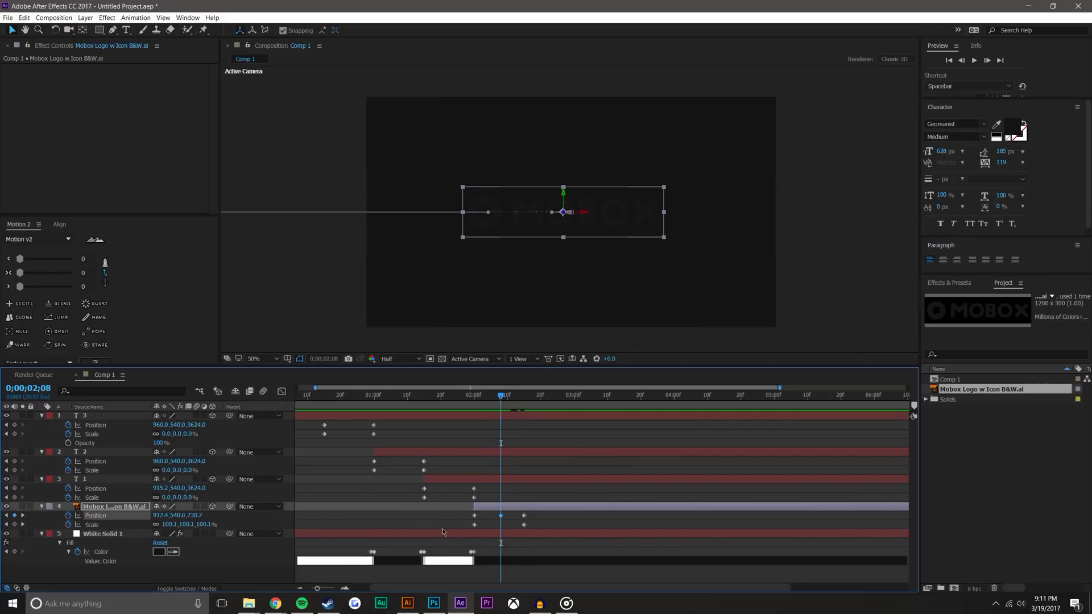
{"action": "left_click_drag", "start_coordinate": [504, 517], "coordinate": [524, 518]}
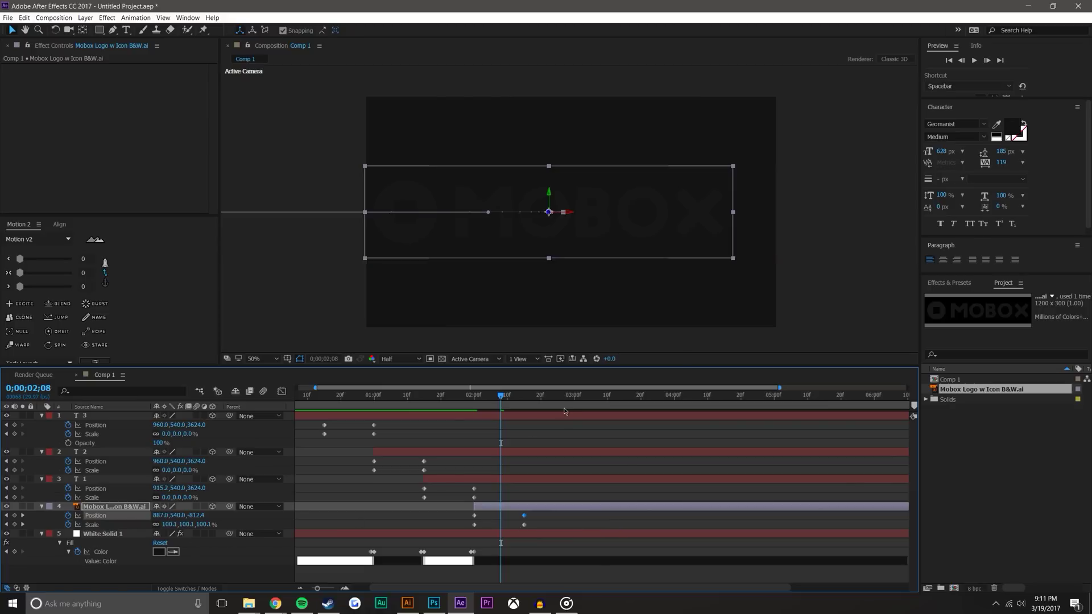
{"action": "key", "text": "ctrl+v"}
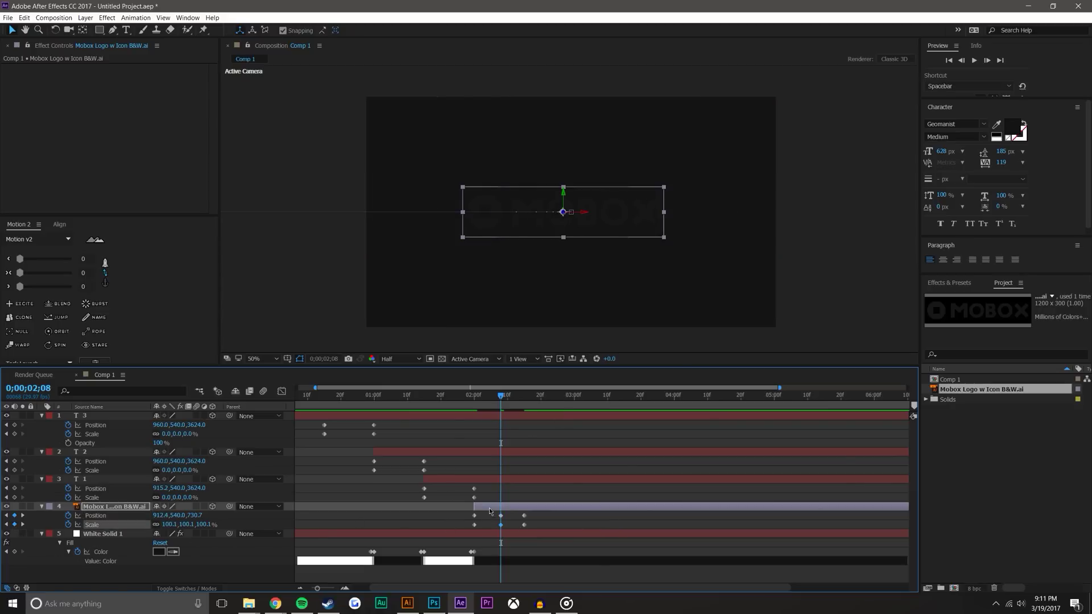
{"action": "key", "text": "Delete"}
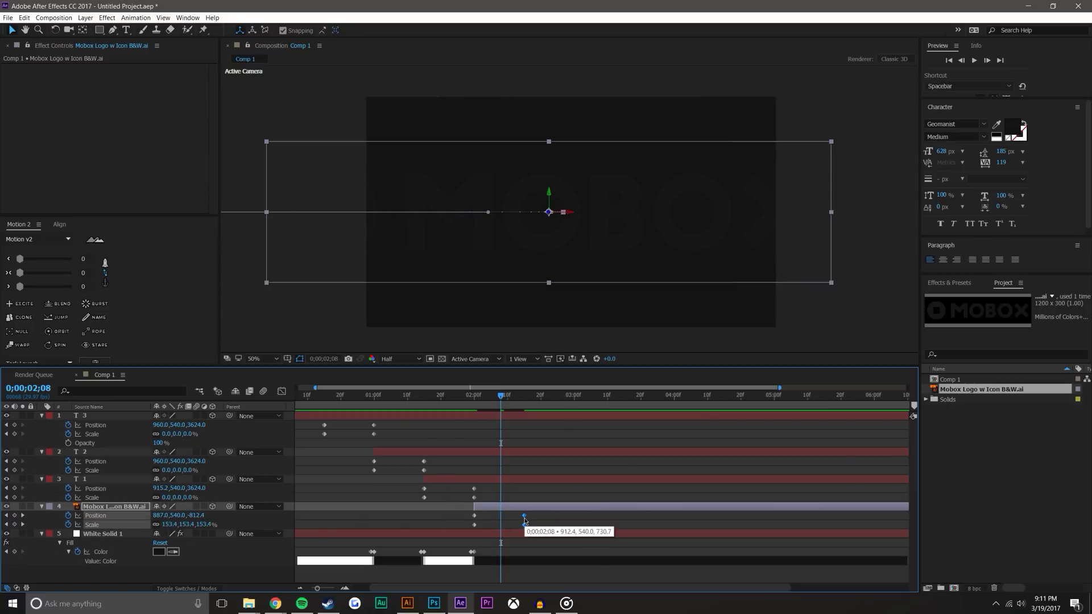
{"action": "left_click_drag", "start_coordinate": [471, 403], "coordinate": [530, 401]}
Apply a white Fill effect to the MOBOX logo and play through its arrival
{"action": "left_click", "coordinate": [591, 214]}
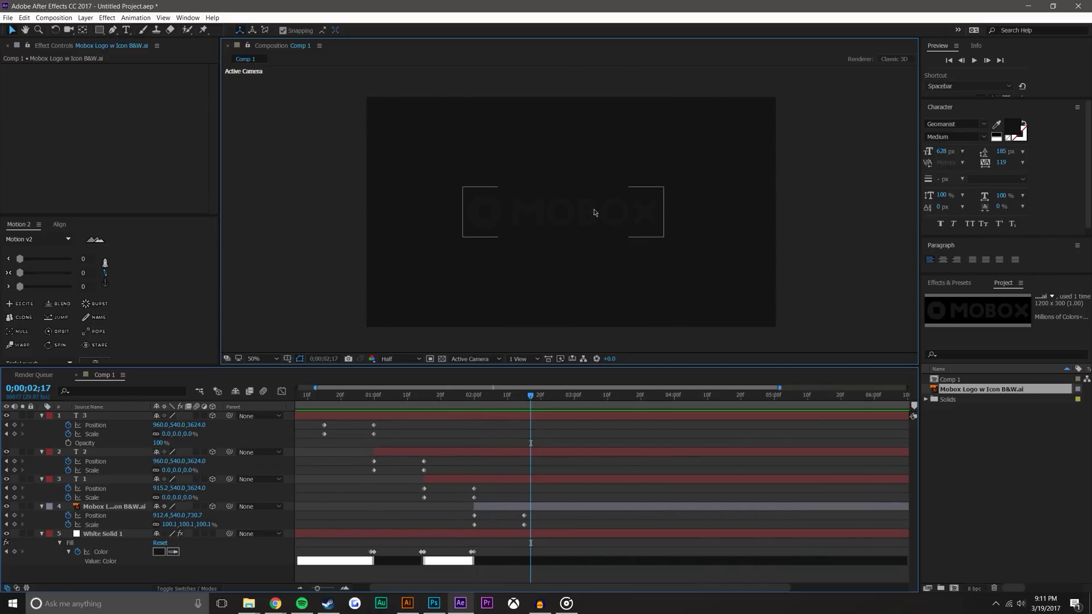
{"action": "left_click", "coordinate": [106, 17]}
{"action": "mouse_move", "coordinate": [124, 144]}
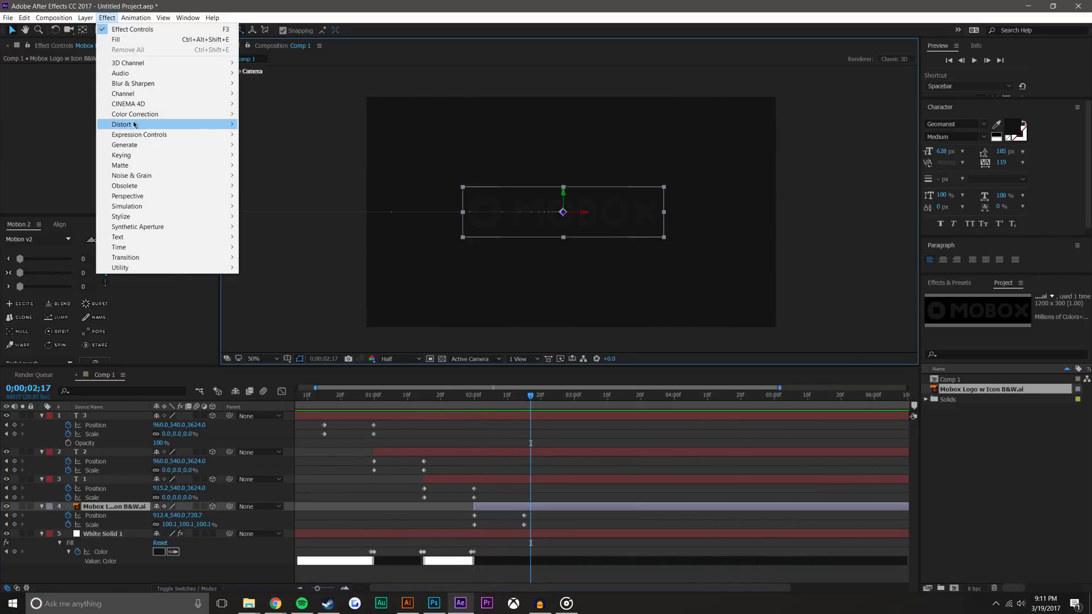
{"action": "left_click", "coordinate": [293, 298]}
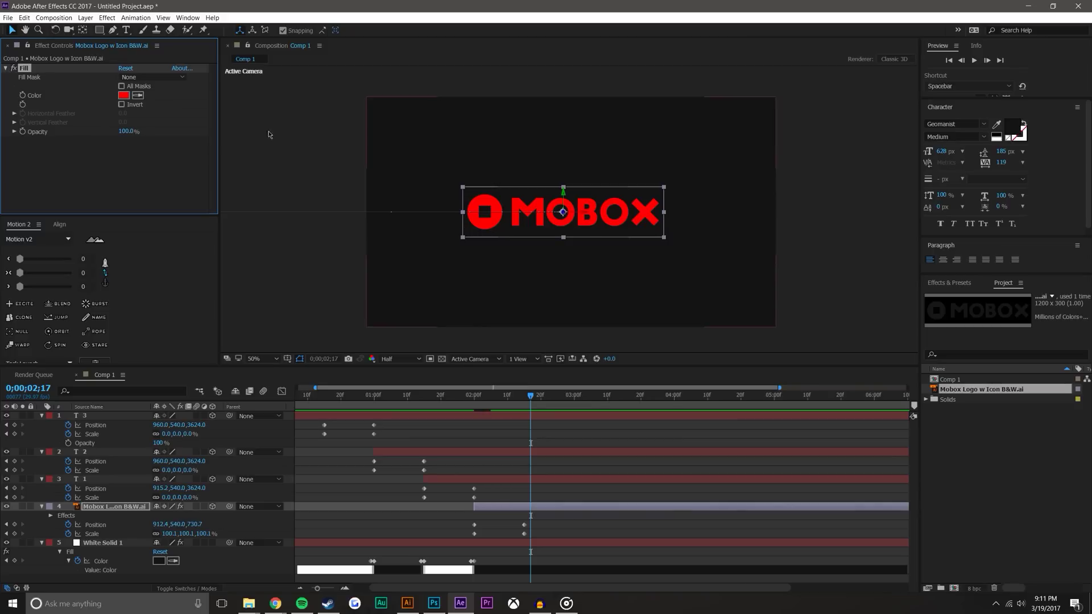
{"action": "left_click", "coordinate": [122, 97]}
{"action": "left_click_drag", "start_coordinate": [665, 370], "coordinate": [648, 332]}
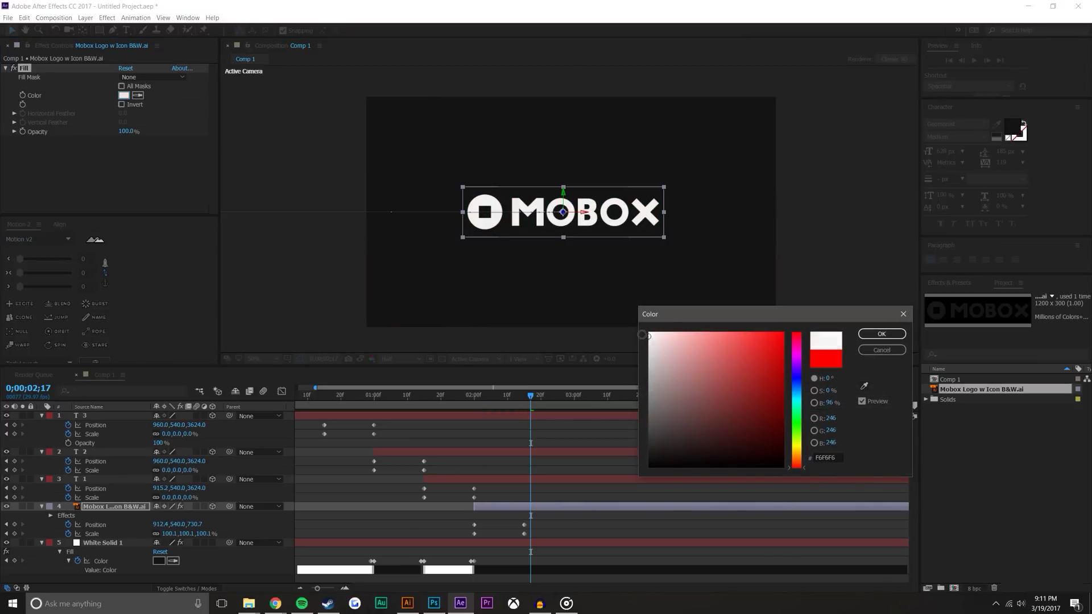
{"action": "left_click", "coordinate": [873, 342]}
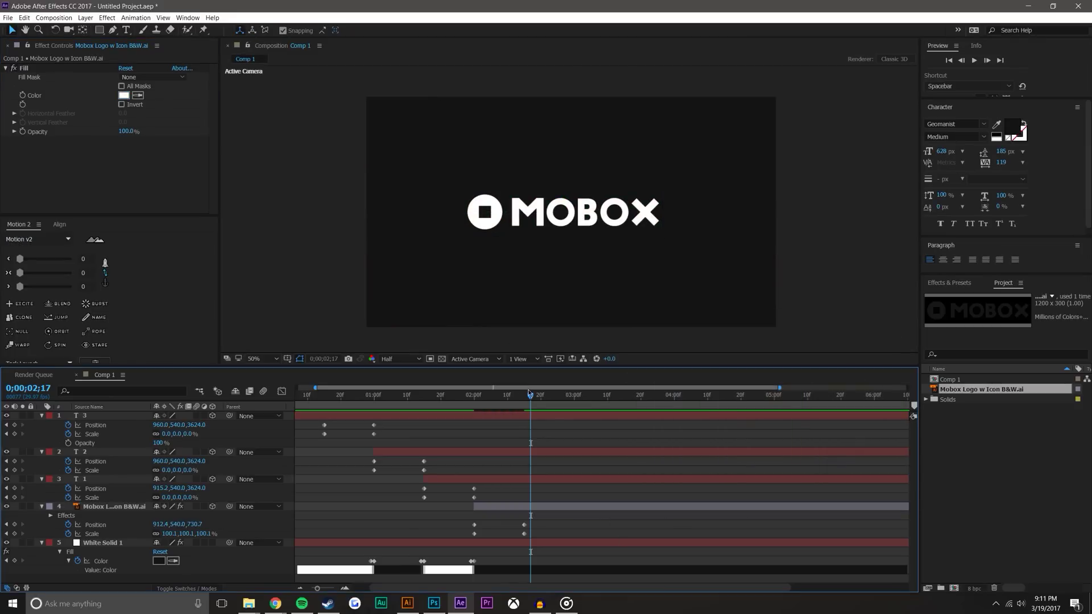
{"action": "mouse_move", "coordinate": [518, 401]}
{"action": "left_mouse_down"}
{"action": "mouse_move", "coordinate": [438, 400]}
{"action": "mouse_move", "coordinate": [523, 386]}
{"action": "left_mouse_up"}
{"action": "key", "text": "space"}
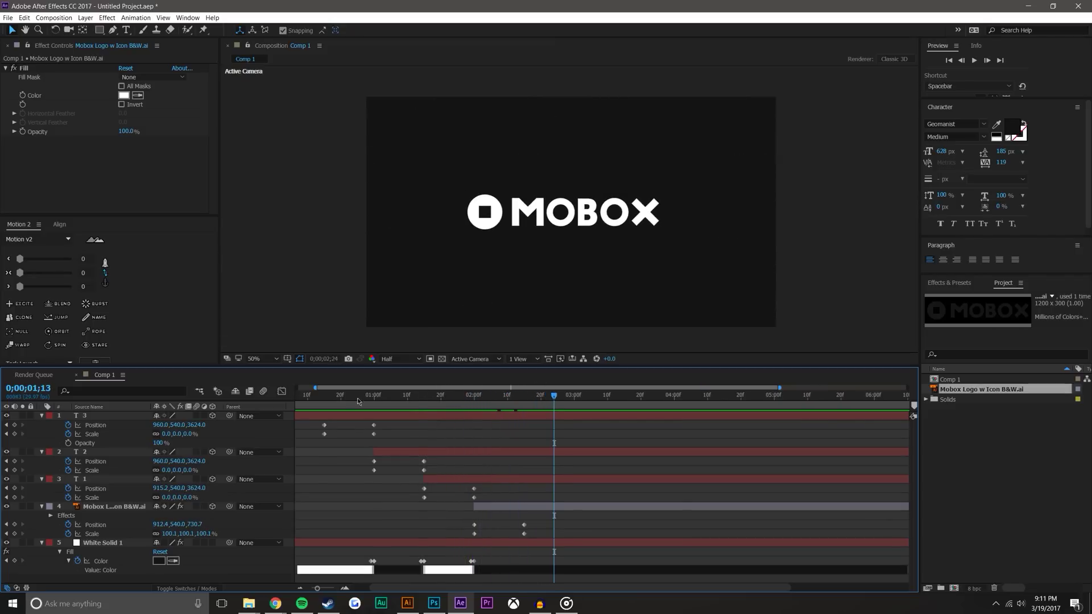
Apply Motion 2 ease to the keyframes of layers 1–4 and preview the countdown
{"action": "key", "text": "Home"}
{"action": "left_click", "coordinate": [972, 60]}
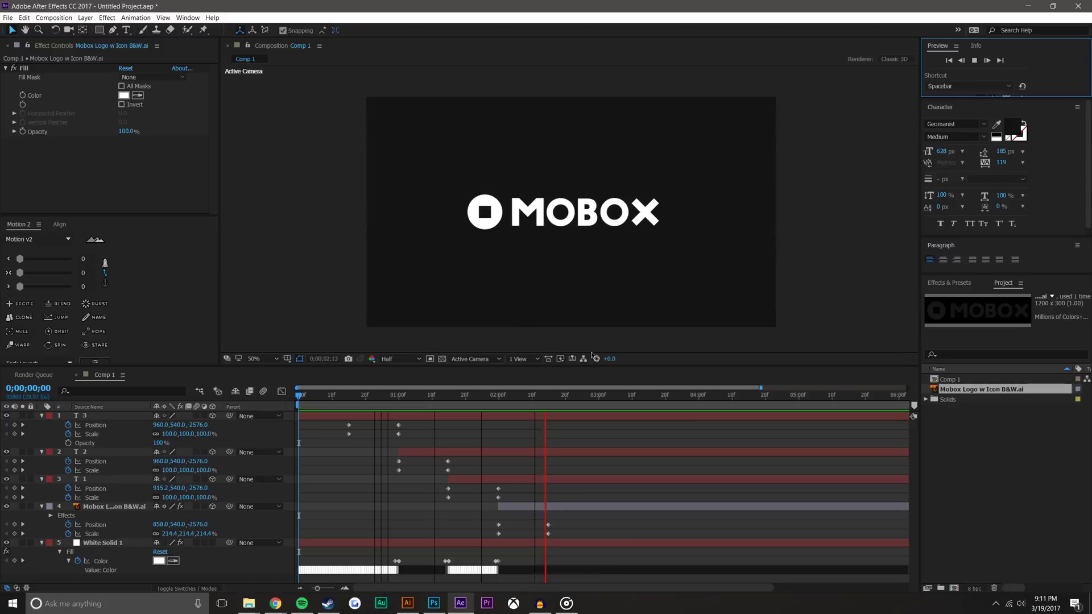
{"action": "left_click", "coordinate": [484, 393]}
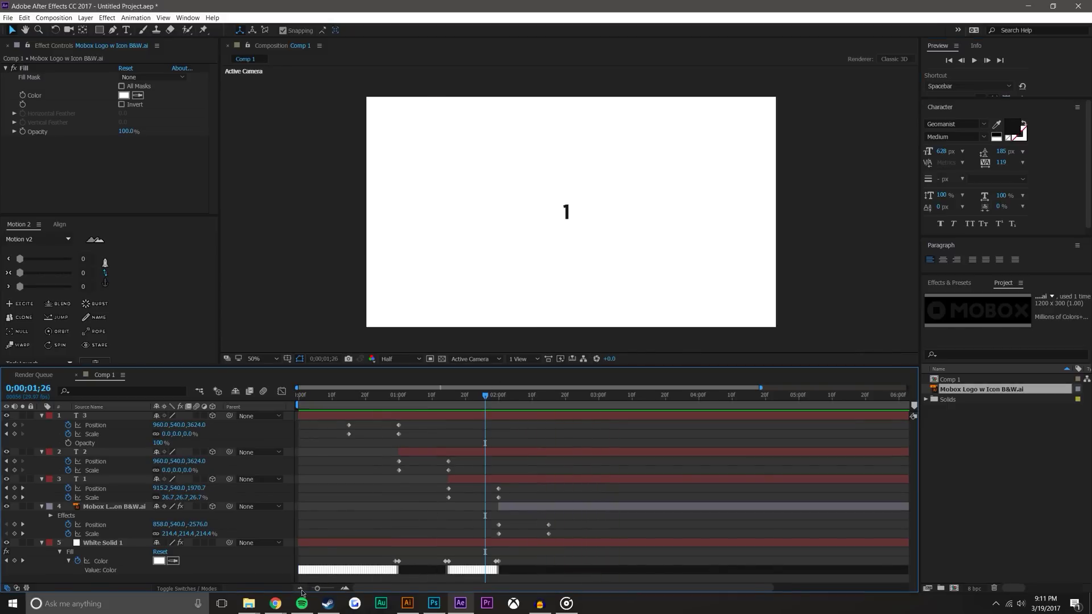
{"action": "left_click", "coordinate": [300, 589]}
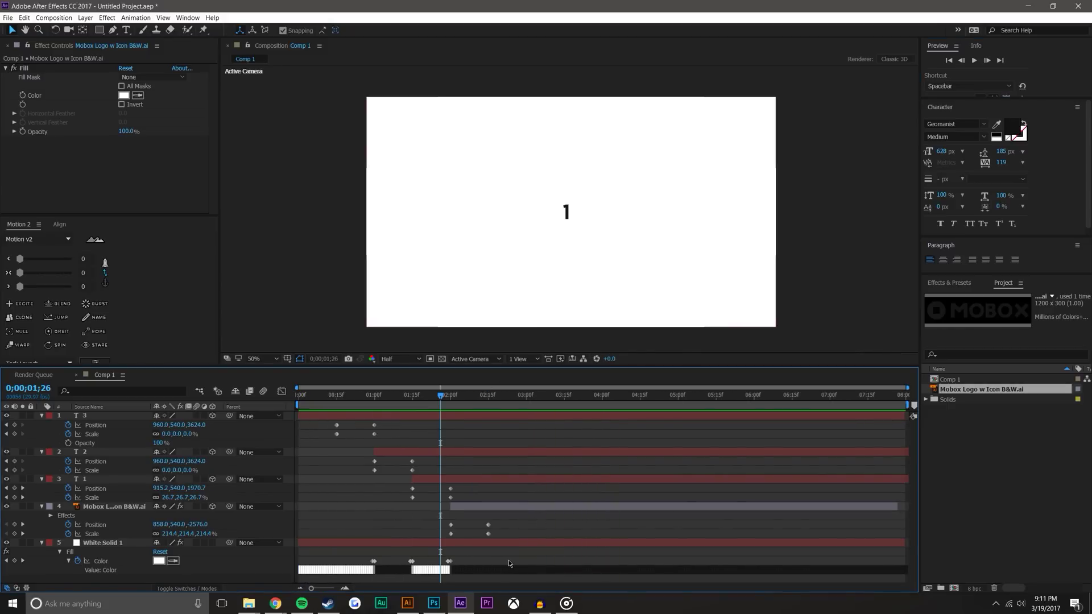
{"action": "left_click_drag", "start_coordinate": [324, 416], "coordinate": [535, 538]}
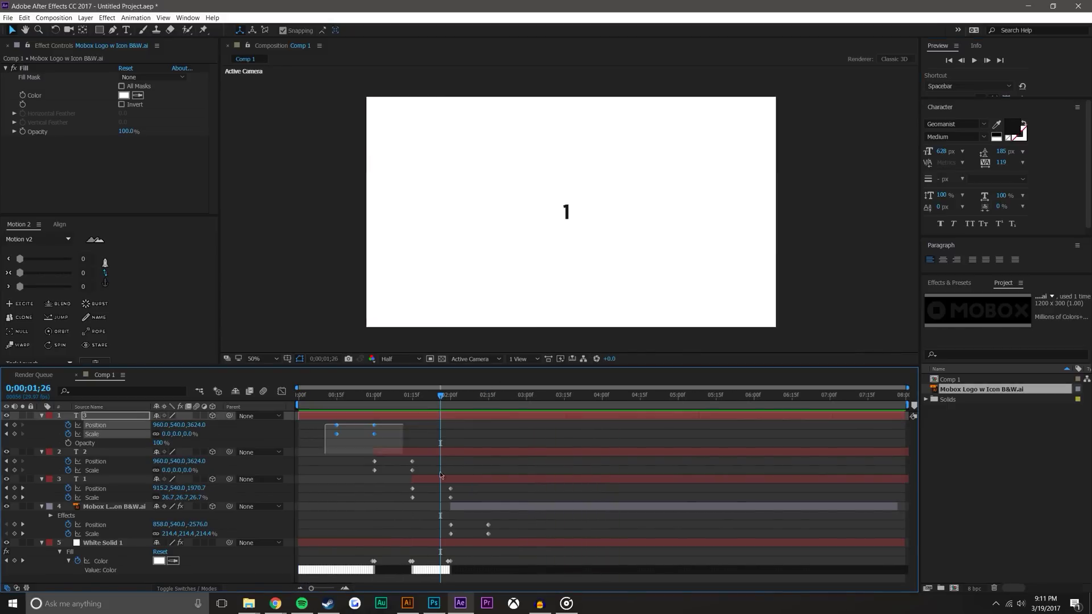
{"action": "left_click", "coordinate": [26, 275]}
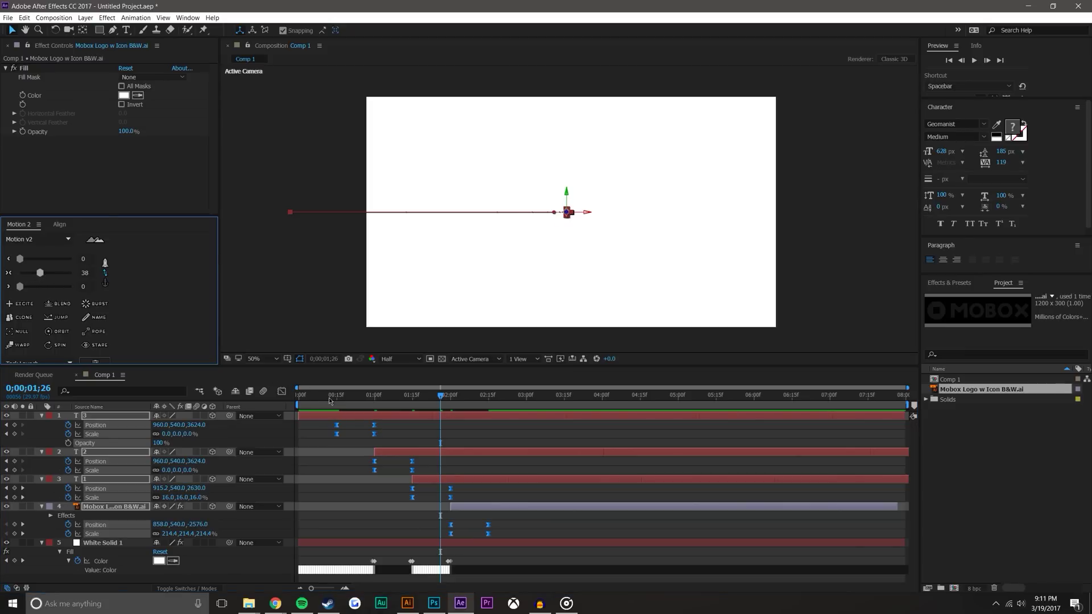
{"action": "left_click", "coordinate": [329, 396]}
{"action": "left_click", "coordinate": [974, 60]}
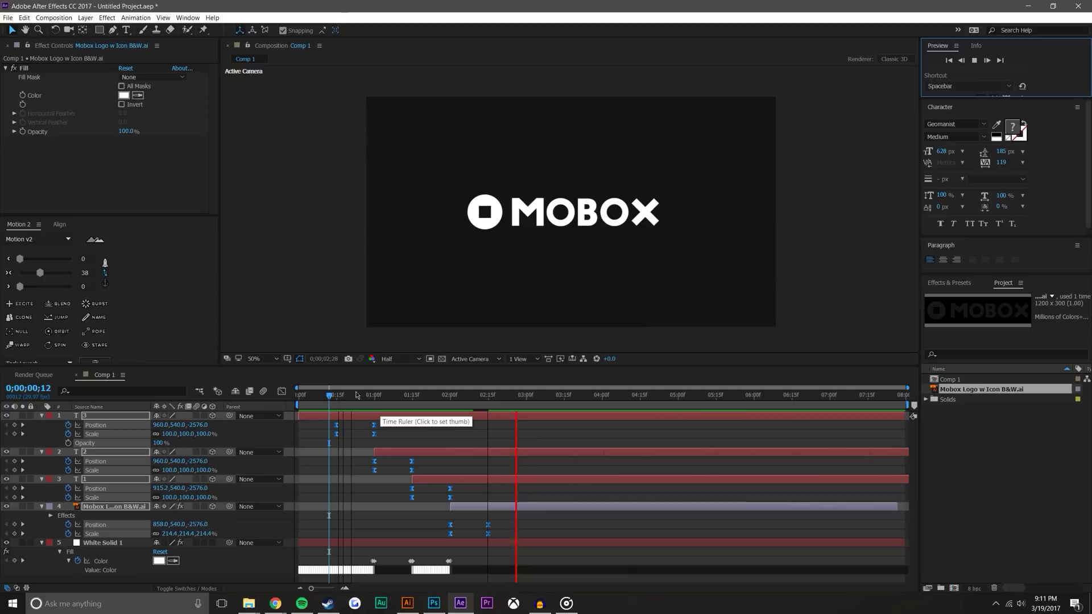
{"action": "left_click", "coordinate": [337, 416]}
Stretch the countdown and background keyframe timing, start layer 2 later, and preview
{"action": "left_click_drag", "start_coordinate": [324, 423], "coordinate": [520, 568]}
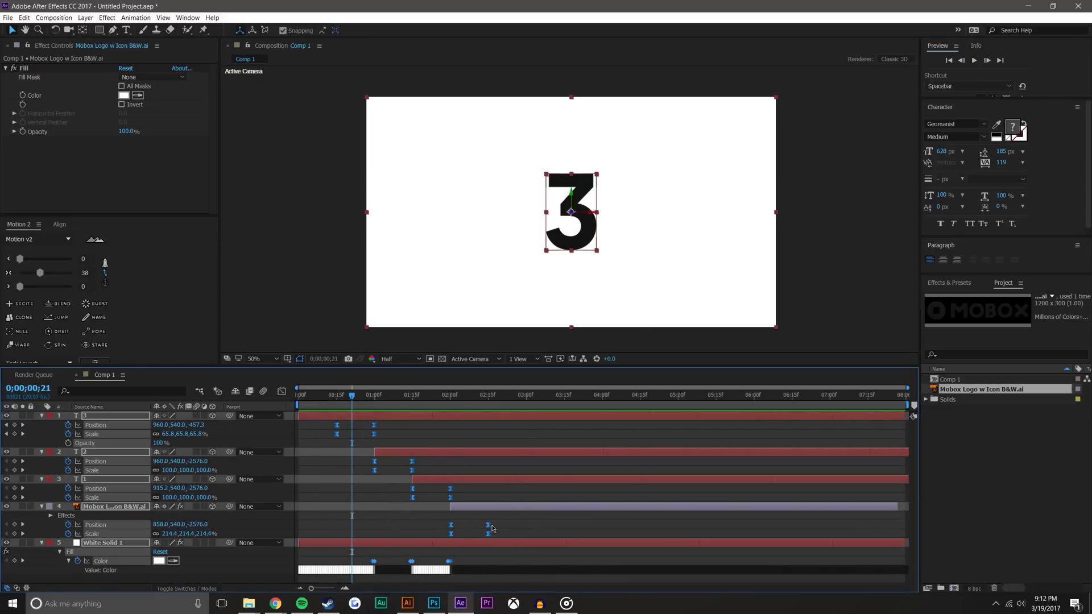
{"action": "left_click_drag", "start_coordinate": [492, 527], "coordinate": [594, 523]}
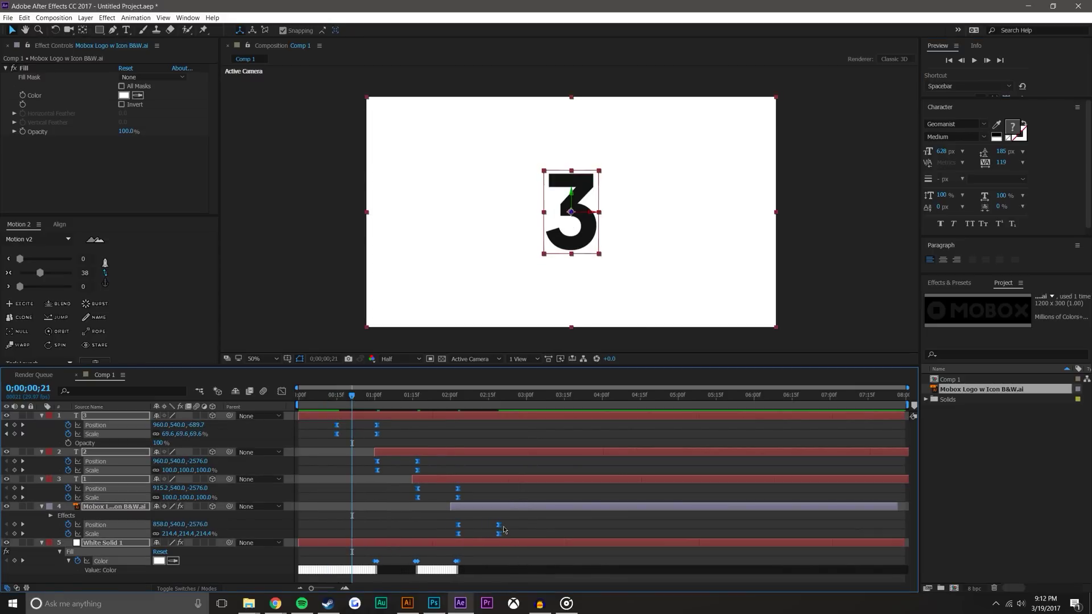
{"action": "left_click", "coordinate": [404, 462]}
{"action": "left_click_drag", "start_coordinate": [375, 450], "coordinate": [472, 511]}
{"action": "left_click", "coordinate": [595, 525]}
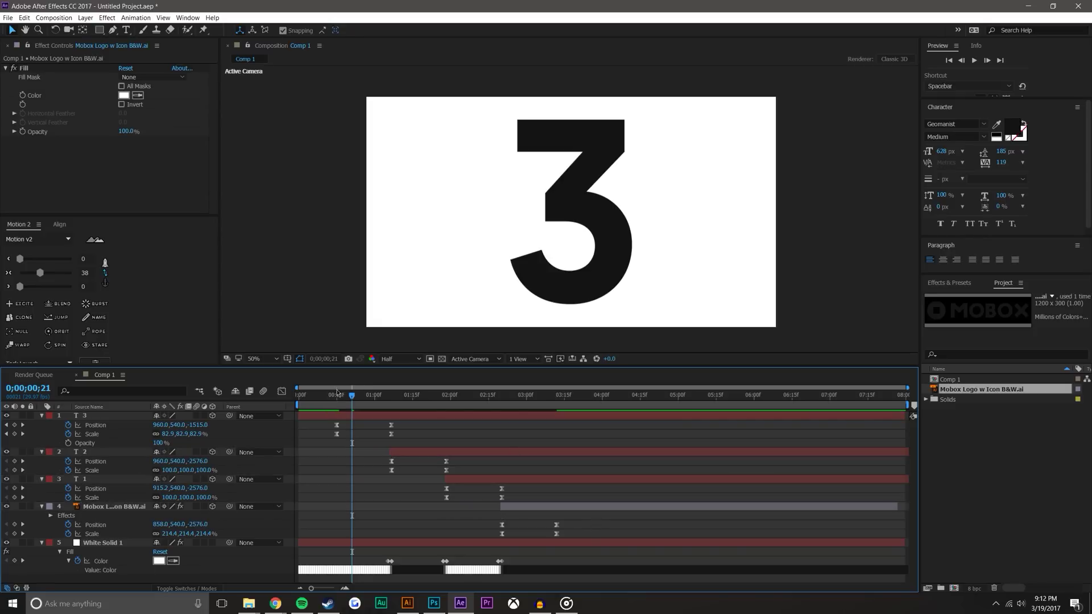
{"action": "left_click", "coordinate": [336, 395]}
{"action": "left_click", "coordinate": [974, 60]}
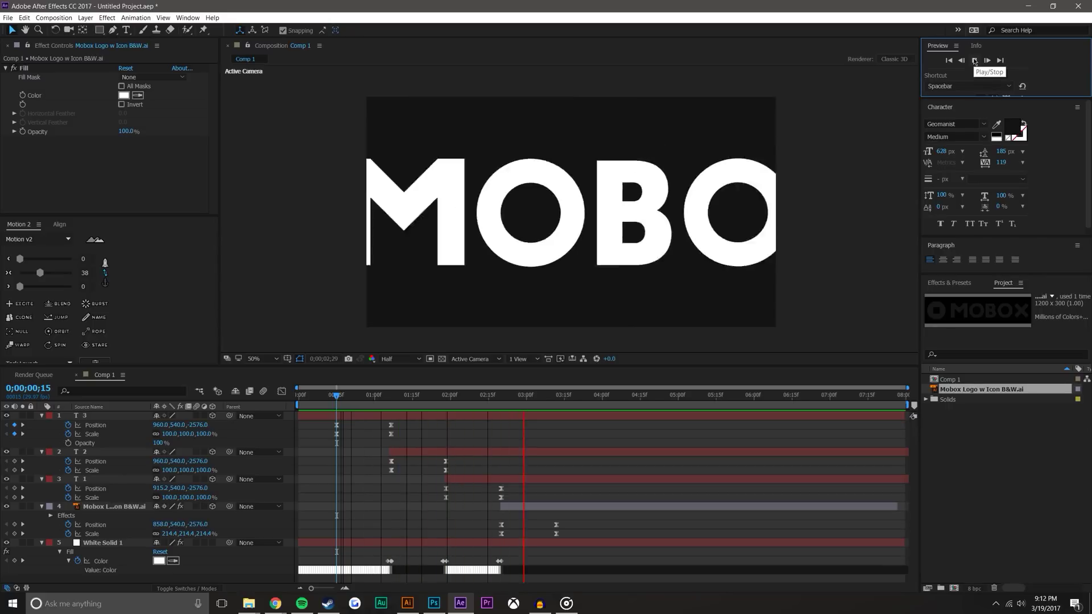
{"action": "left_click", "coordinate": [468, 395]}
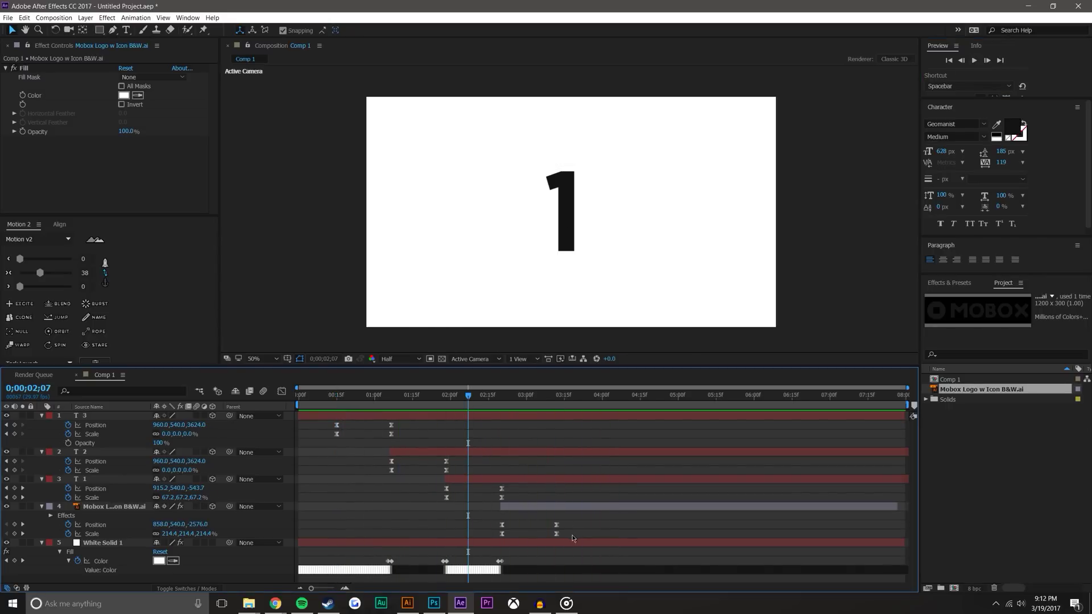
Adjust Motion 2 ease on the logo's Position/Scale keyframes, check its speed graph, and preview to 4 seconds
{"action": "left_click_drag", "start_coordinate": [571, 537], "coordinate": [476, 517]}
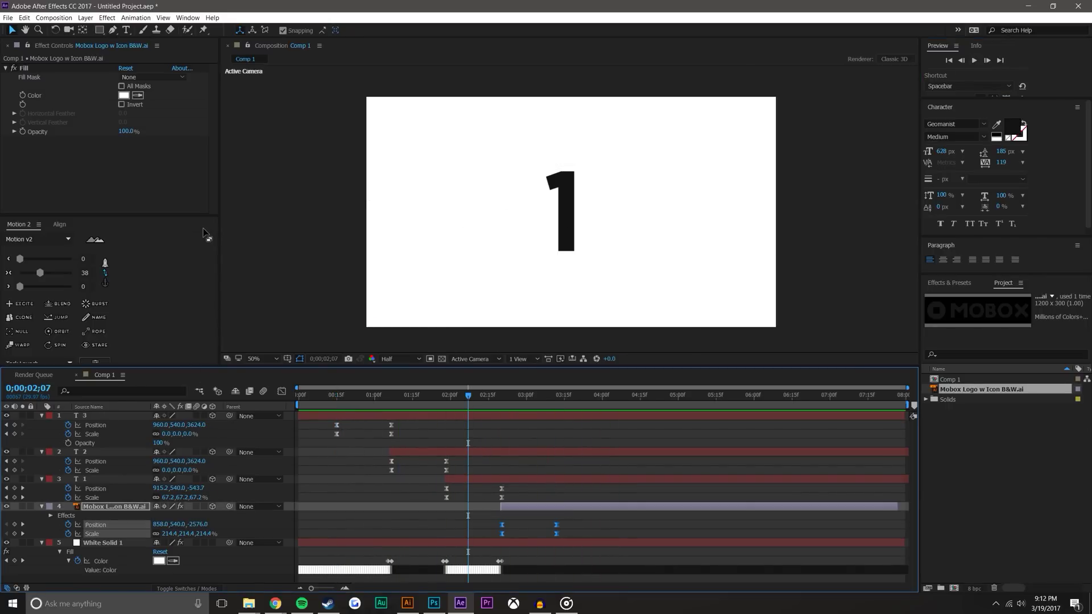
{"action": "left_click_drag", "start_coordinate": [40, 272], "coordinate": [7, 274]}
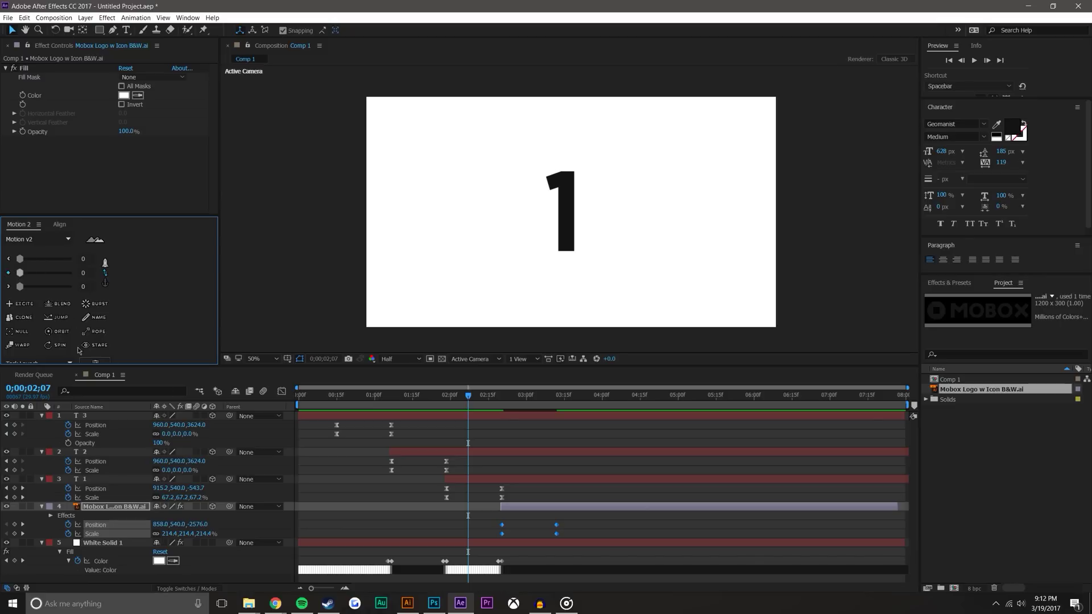
{"action": "left_click", "coordinate": [281, 392]}
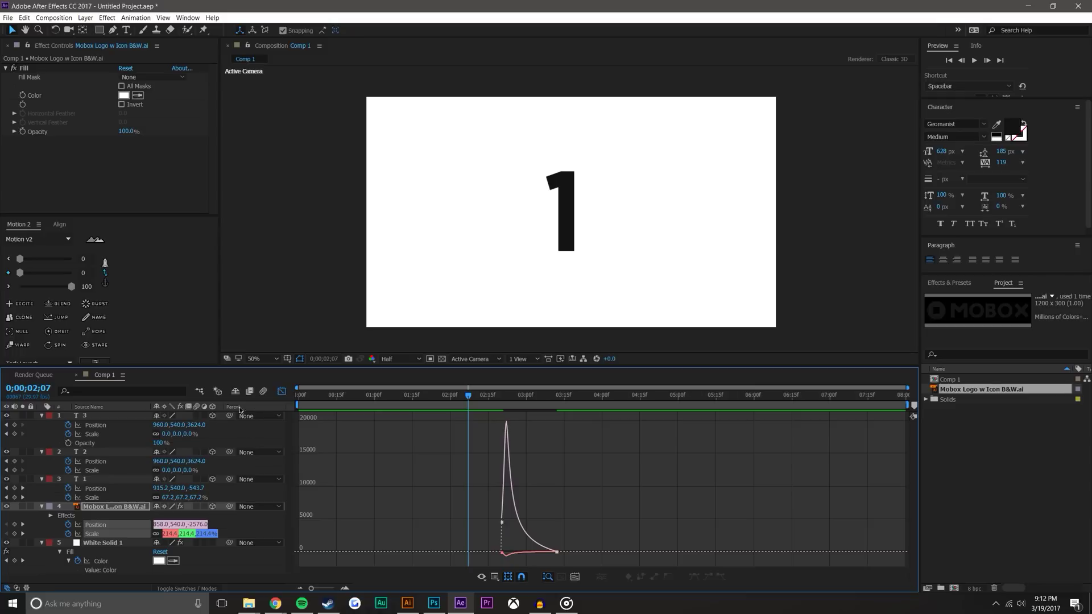
{"action": "left_click", "coordinate": [281, 393]}
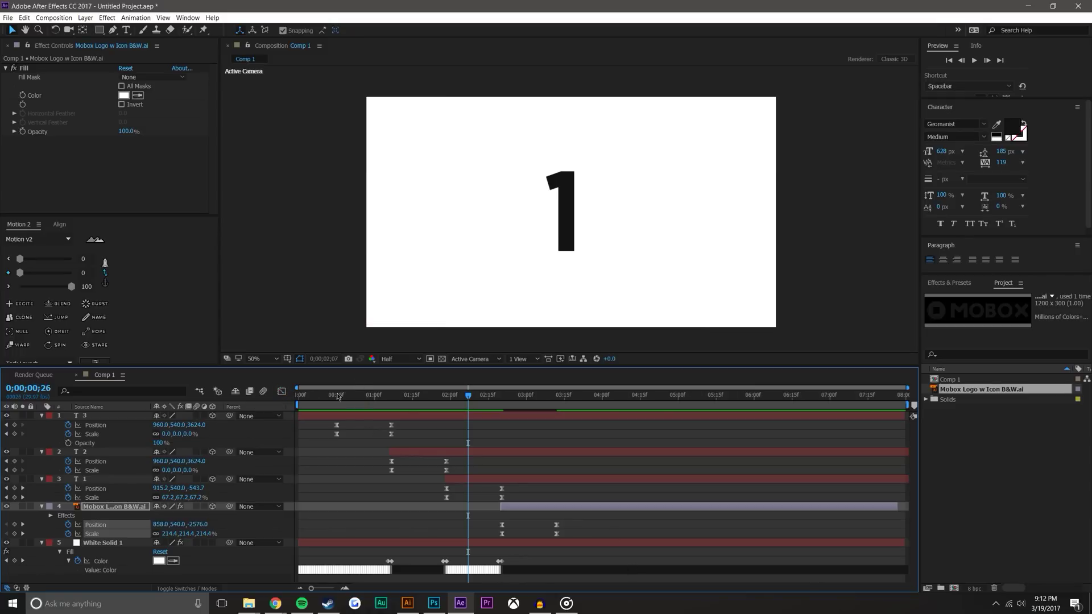
{"action": "key", "text": "Home"}
{"action": "left_click", "coordinate": [975, 61]}
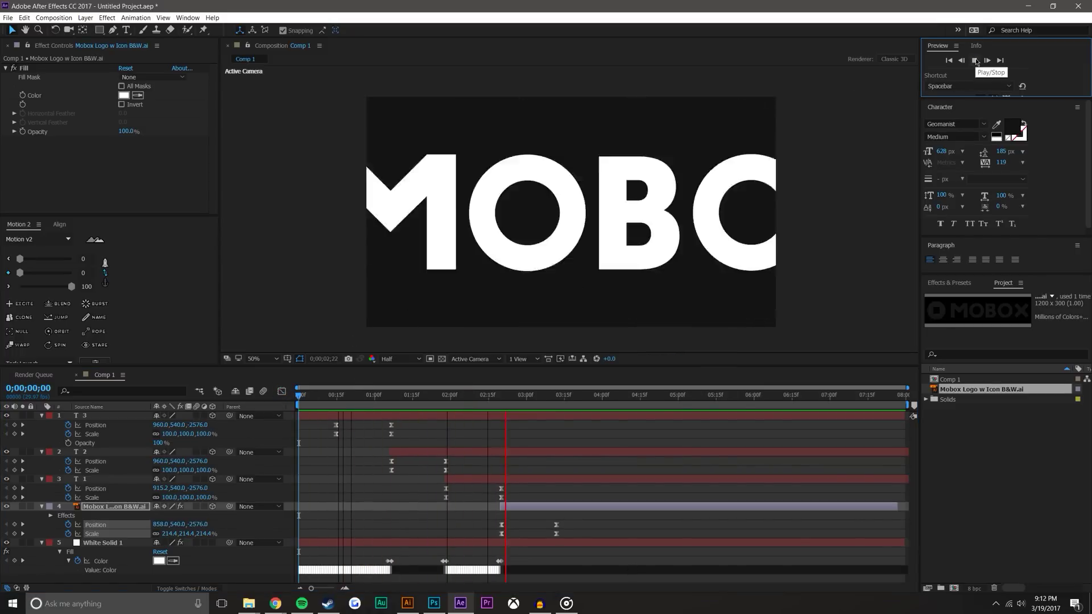
{"action": "left_click", "coordinate": [575, 405]}
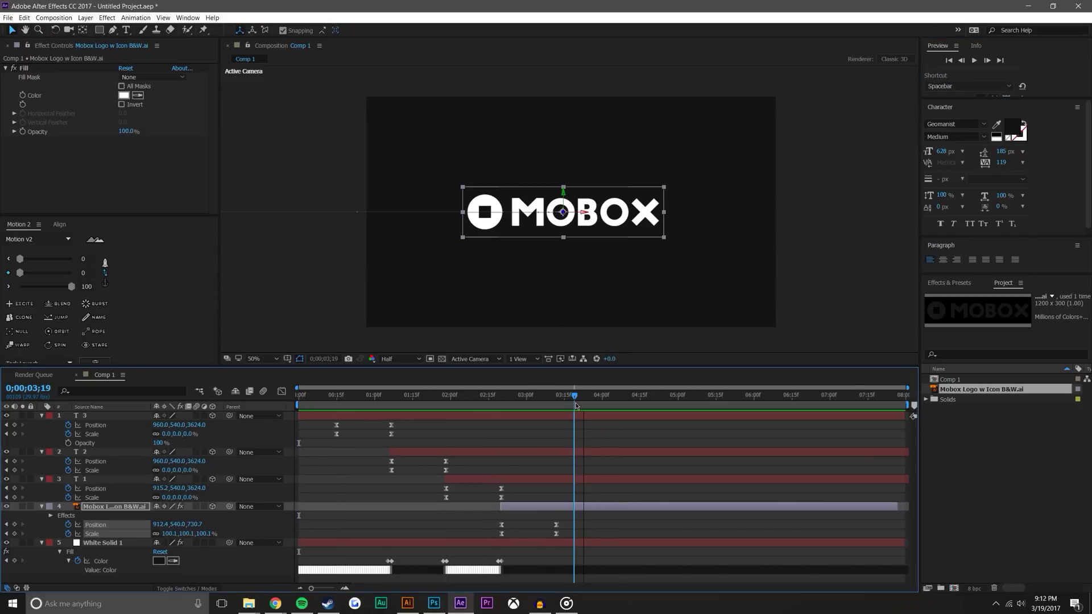
{"action": "left_click_drag", "start_coordinate": [591, 399], "coordinate": [612, 404]}
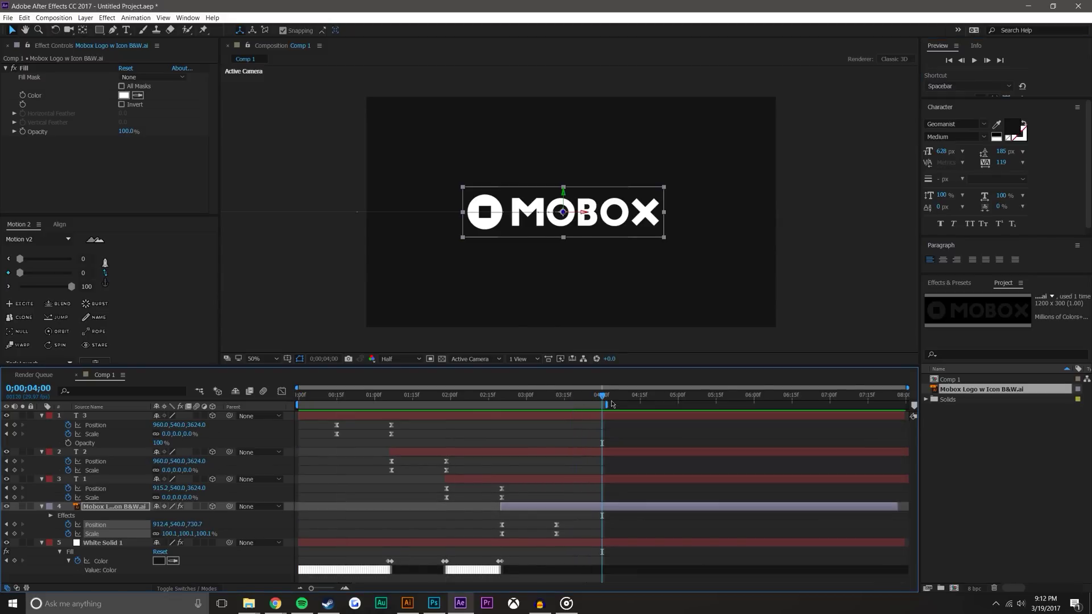
Preview the full countdown from the start with Spacebar
{"action": "key", "text": "space"}
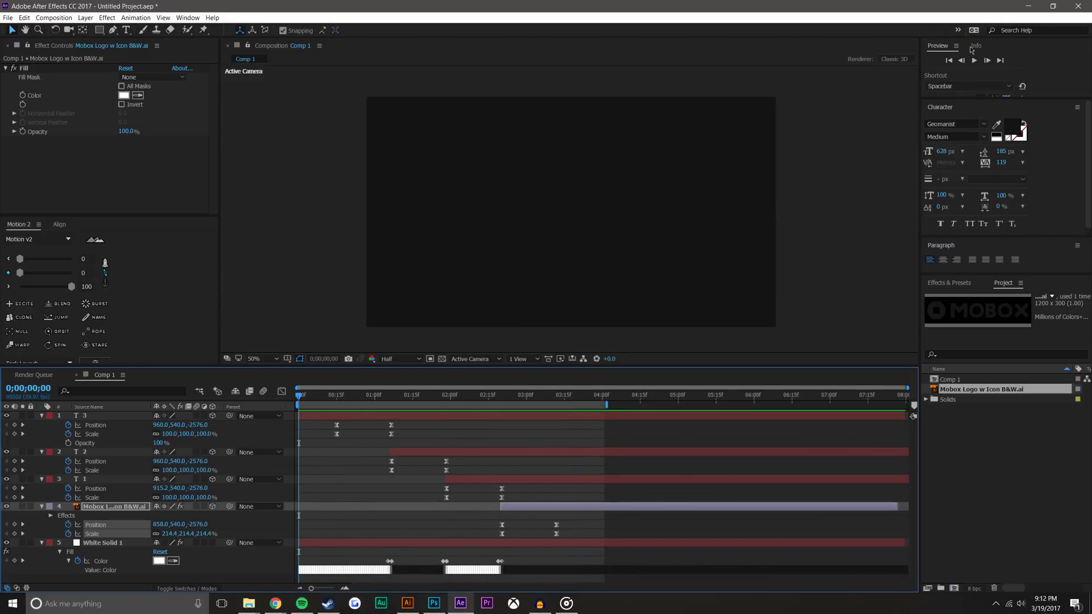